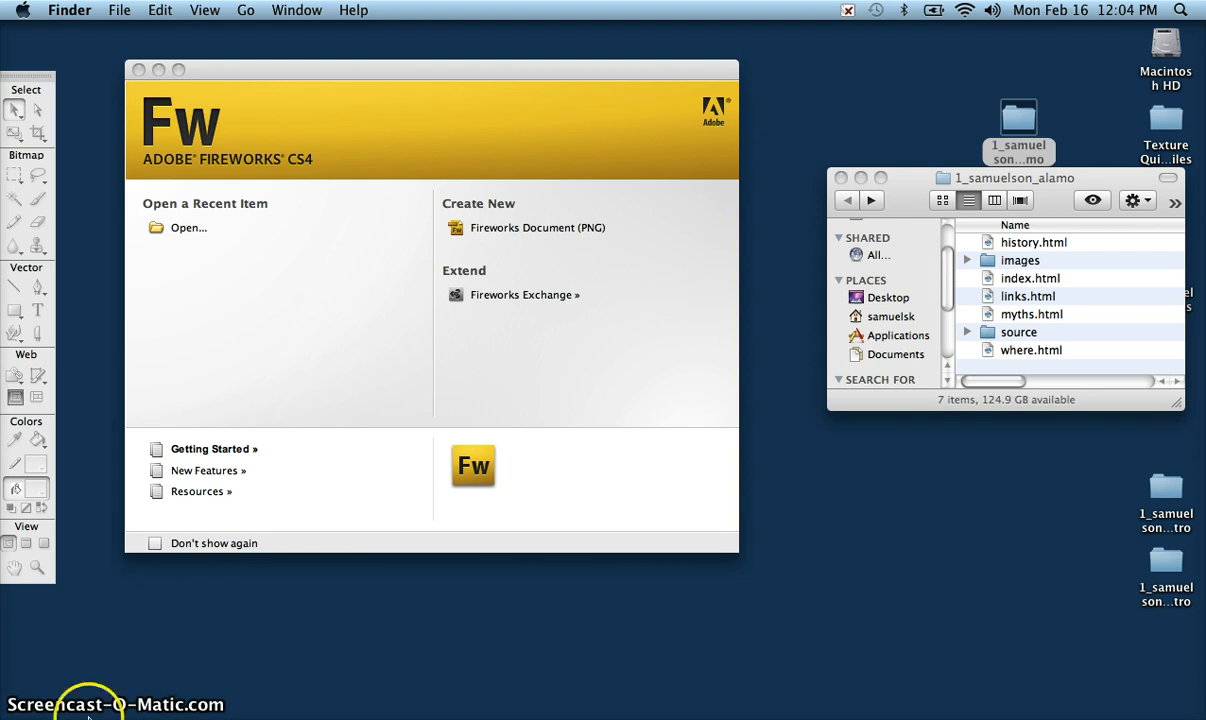
# Open the source folder inside the Alamo site folder.
pyautogui.click(920, 206)
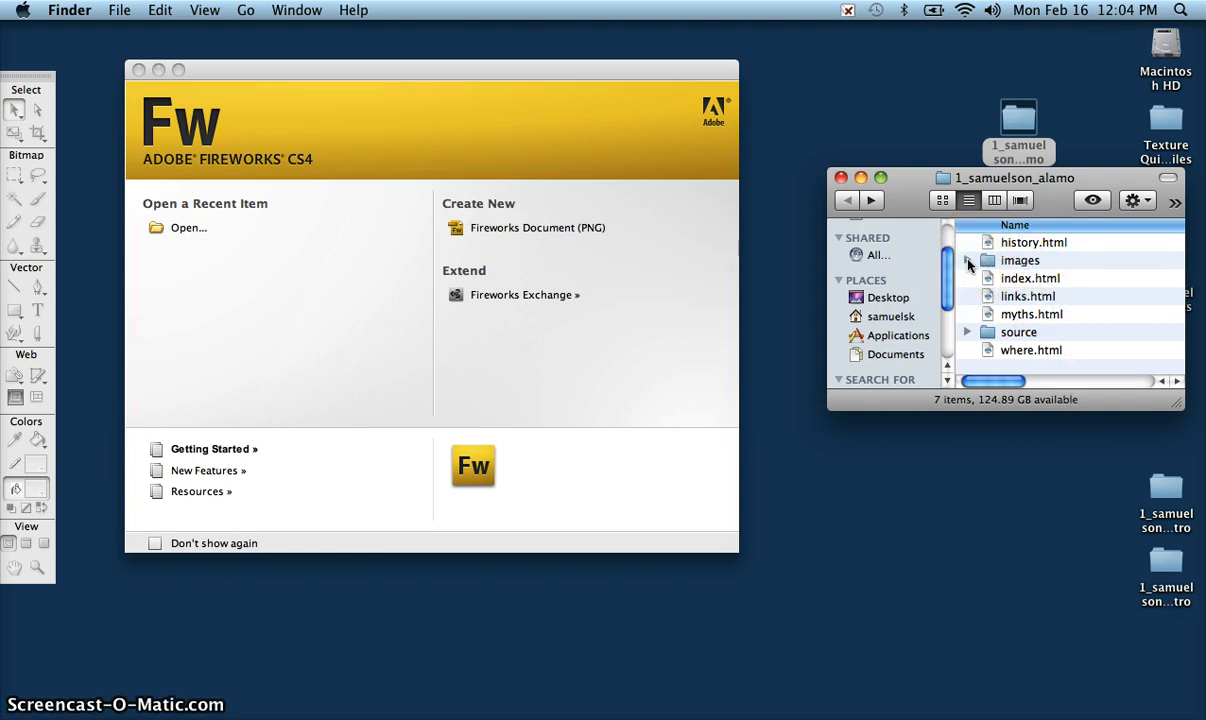
pyautogui.doubleClick(985, 335)
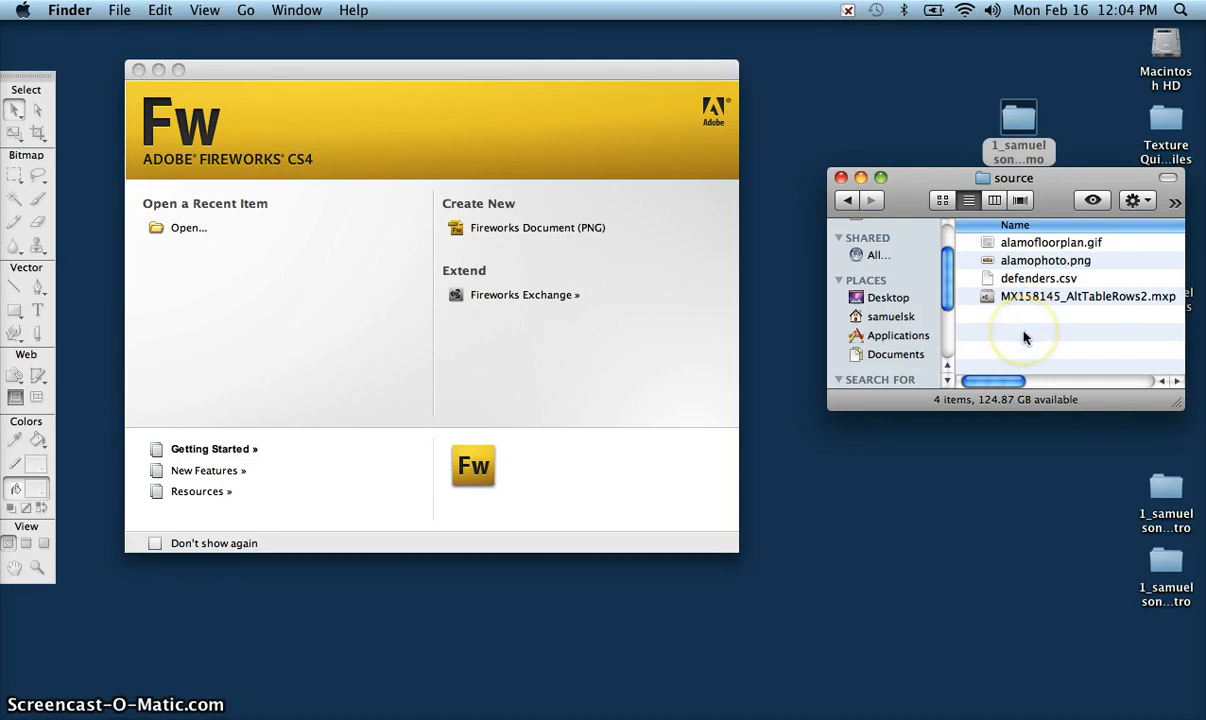
# Switch to Fireworks and start a new document with a canvas 900 pixels wide and 150 pixels high.
pyautogui.click(498, 78)
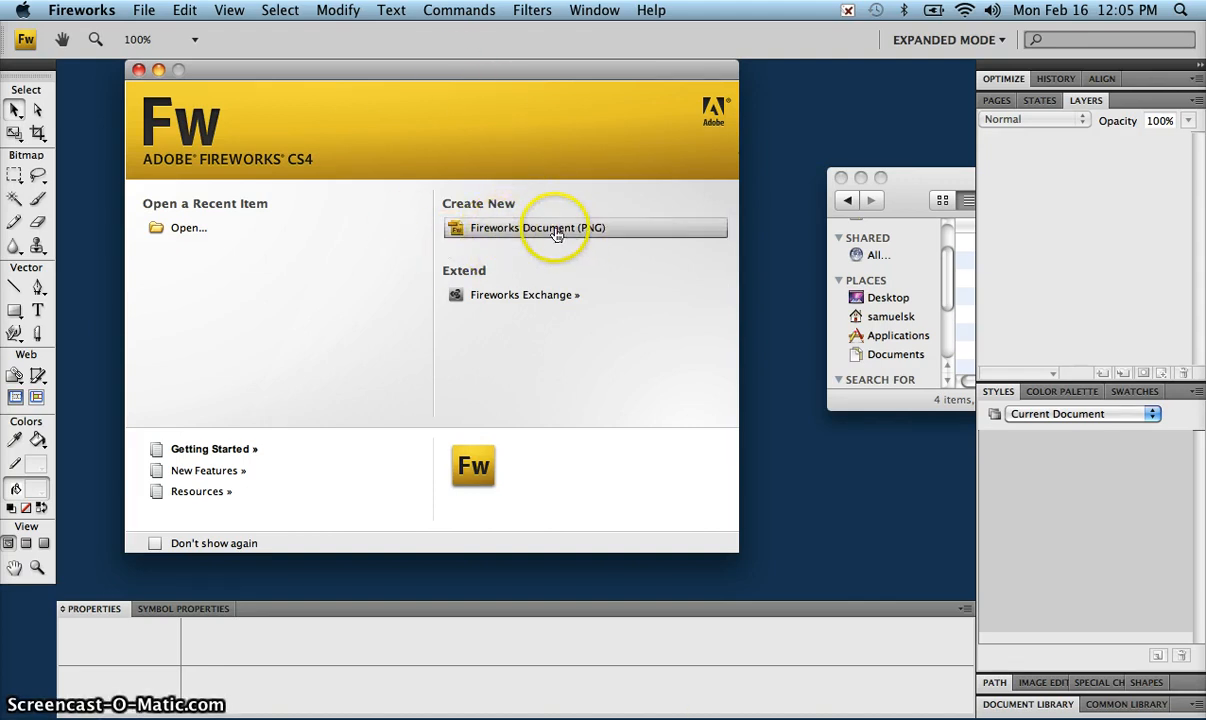
pyautogui.click(511, 232)
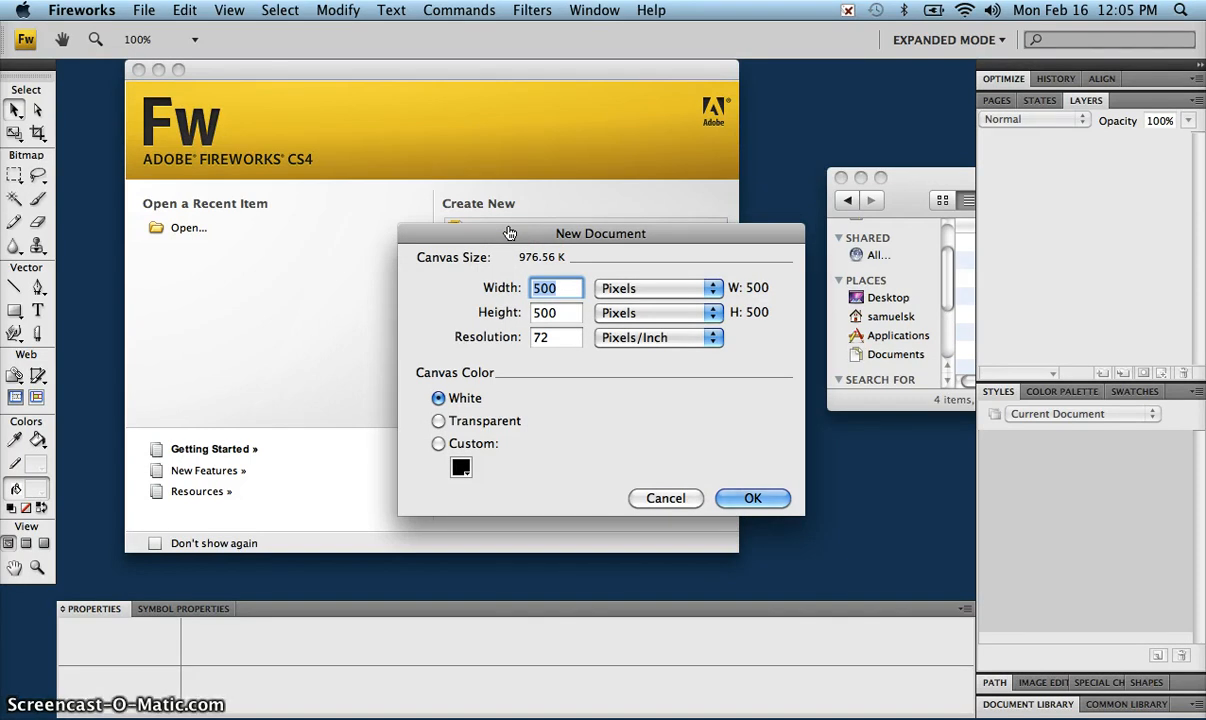
pyautogui.write('100')
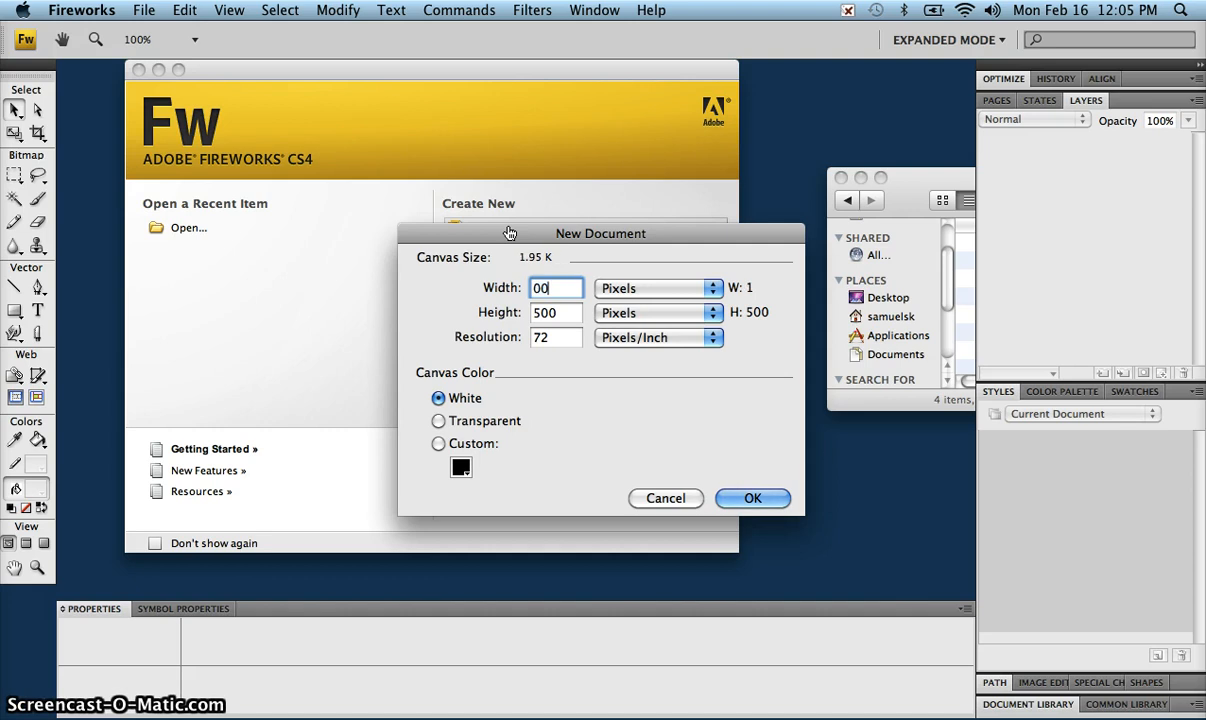
pyautogui.press('BackSpace')
pyautogui.press('BackSpace')
pyautogui.write('900')
pyautogui.press('Tab')
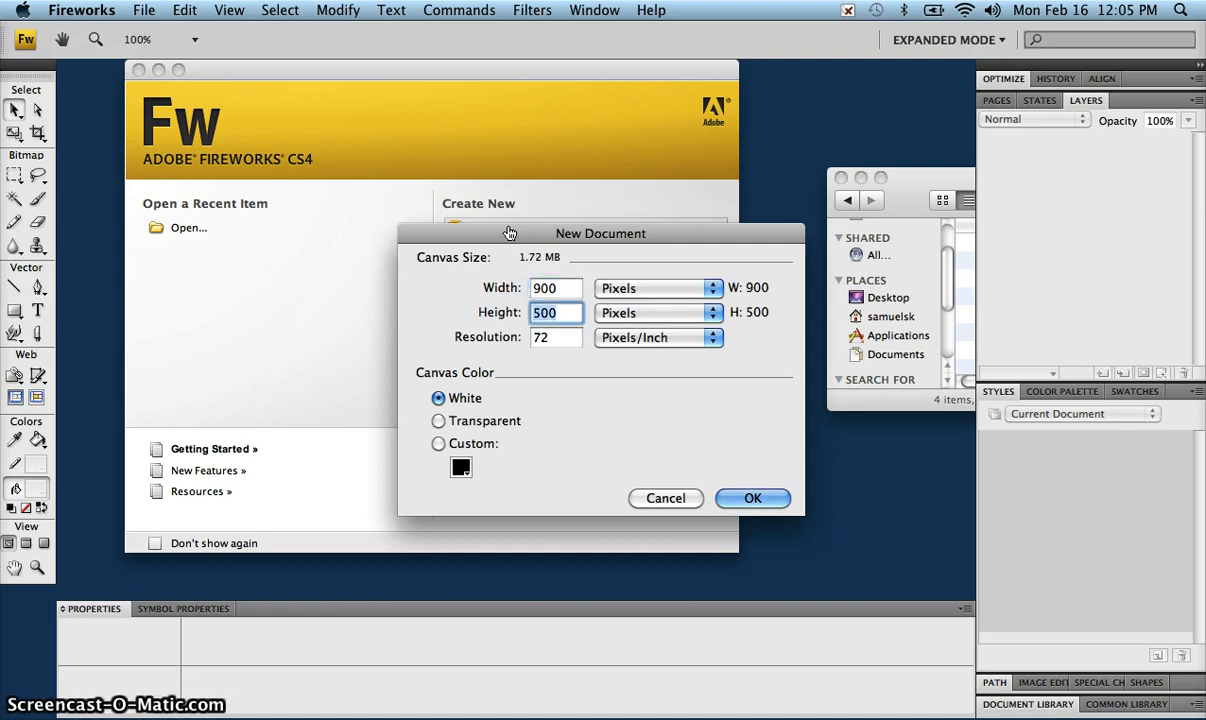
pyautogui.write('150')
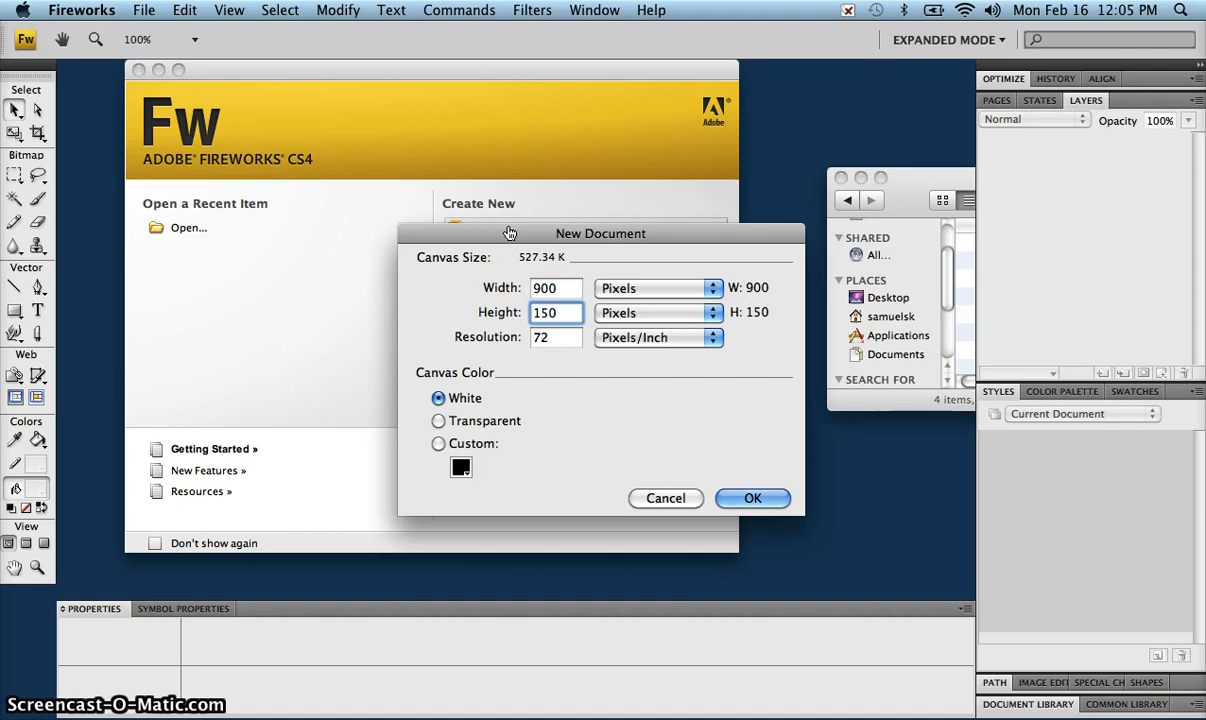
# Give the new document's canvas the custom color #999933.
pyautogui.click(461, 443)
pyautogui.click(460, 465)
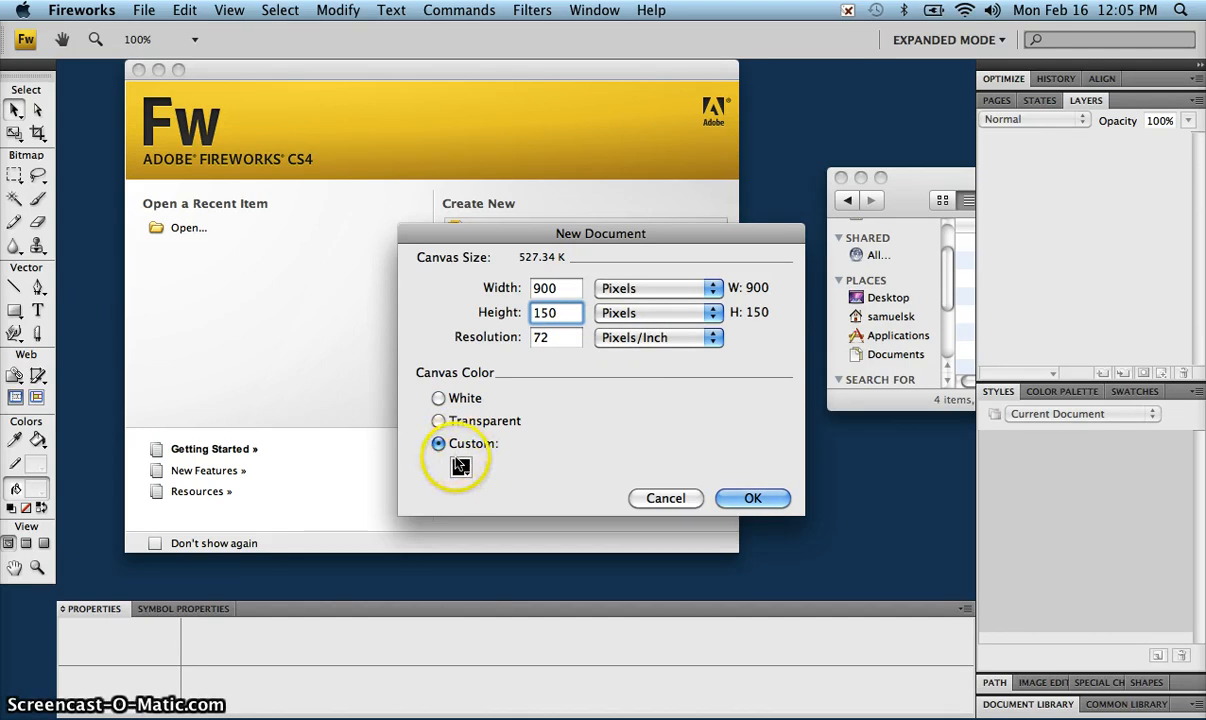
pyautogui.click(460, 465)
pyautogui.click(545, 333)
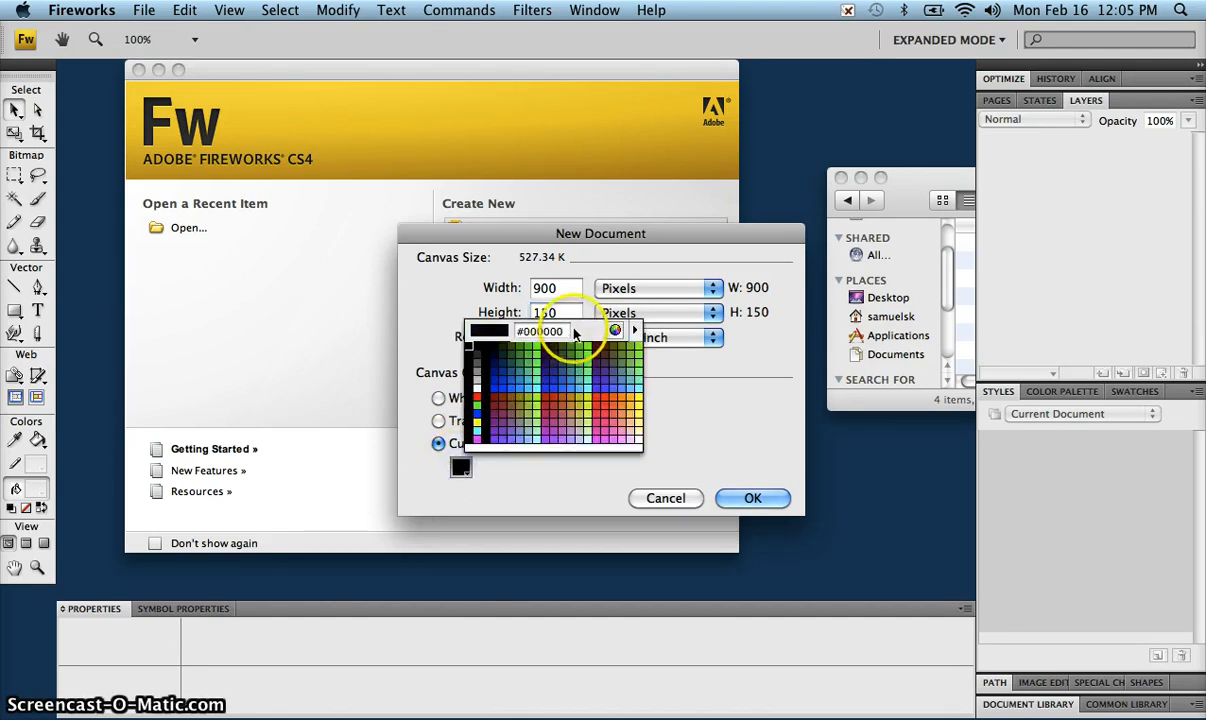
pyautogui.moveTo(570, 336); pyautogui.dragTo(529, 336)
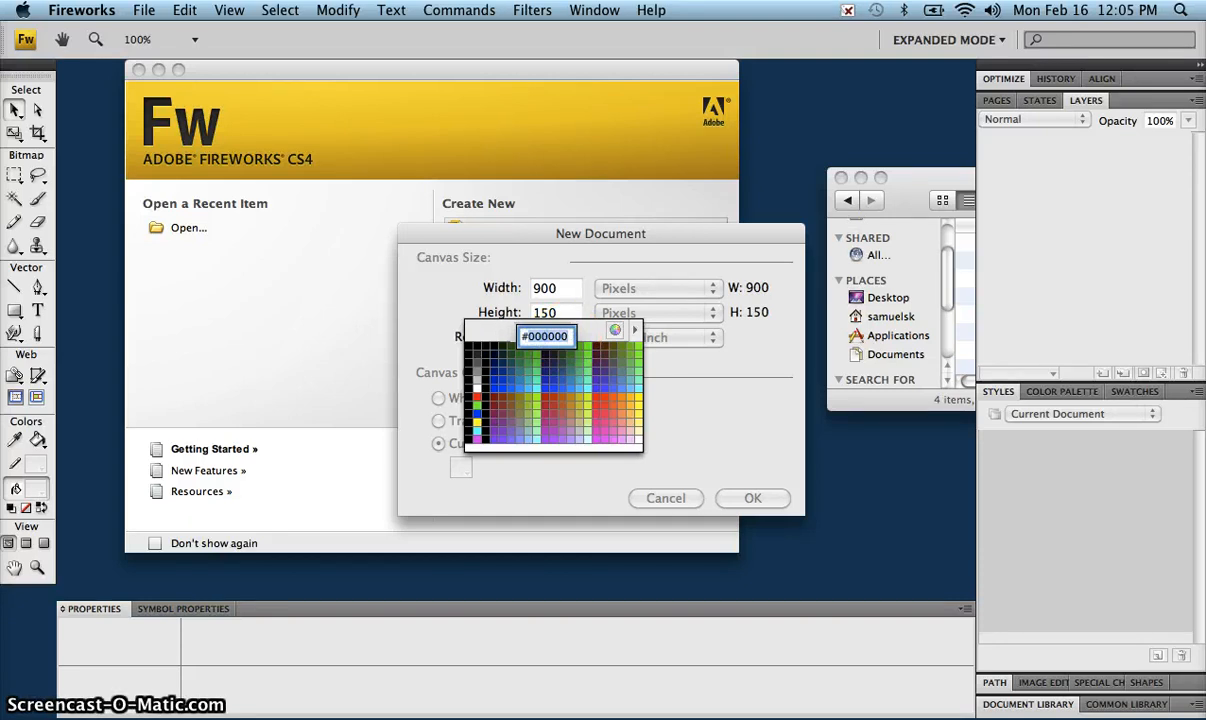
pyautogui.write('999933')
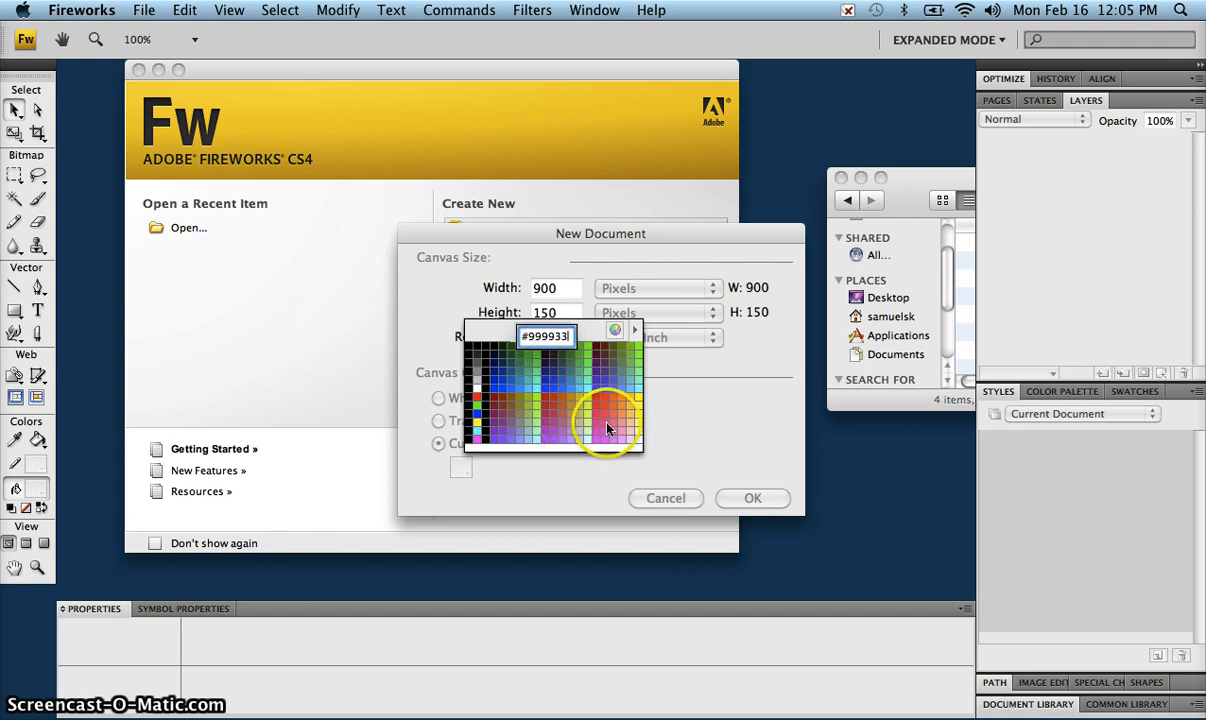
pyautogui.press('Return')
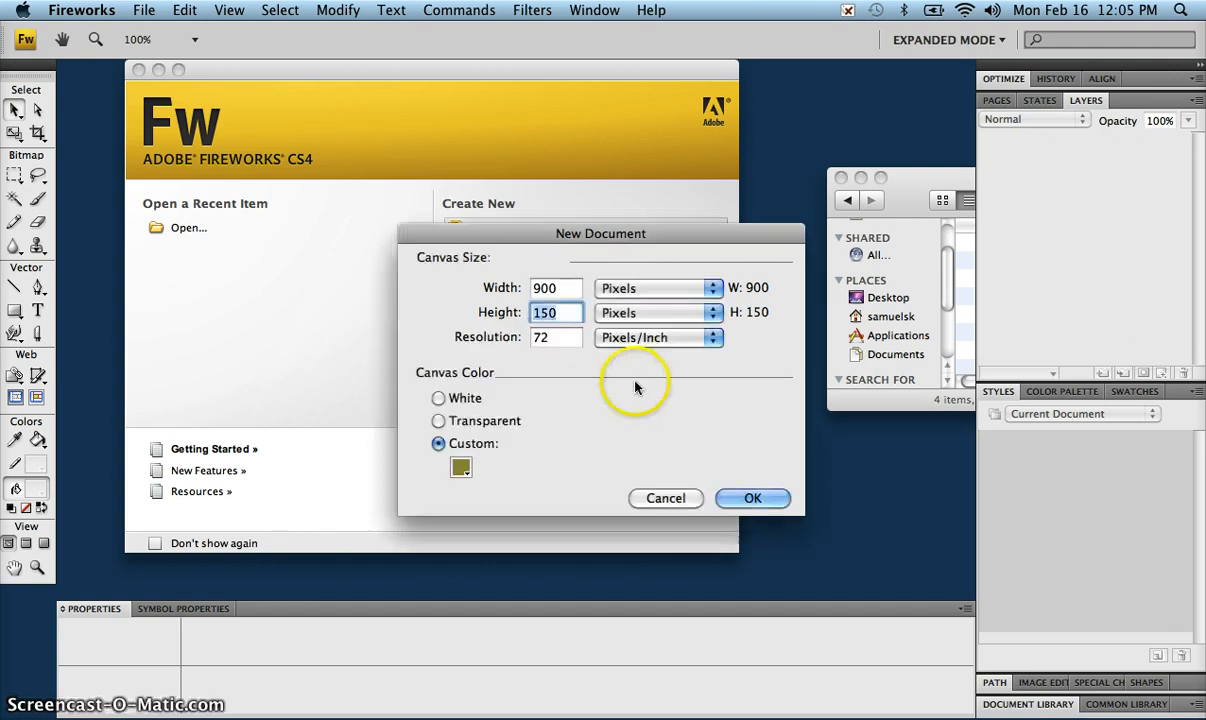
# Re-enter 999933 as the custom canvas color and create the document.
pyautogui.click(447, 468)
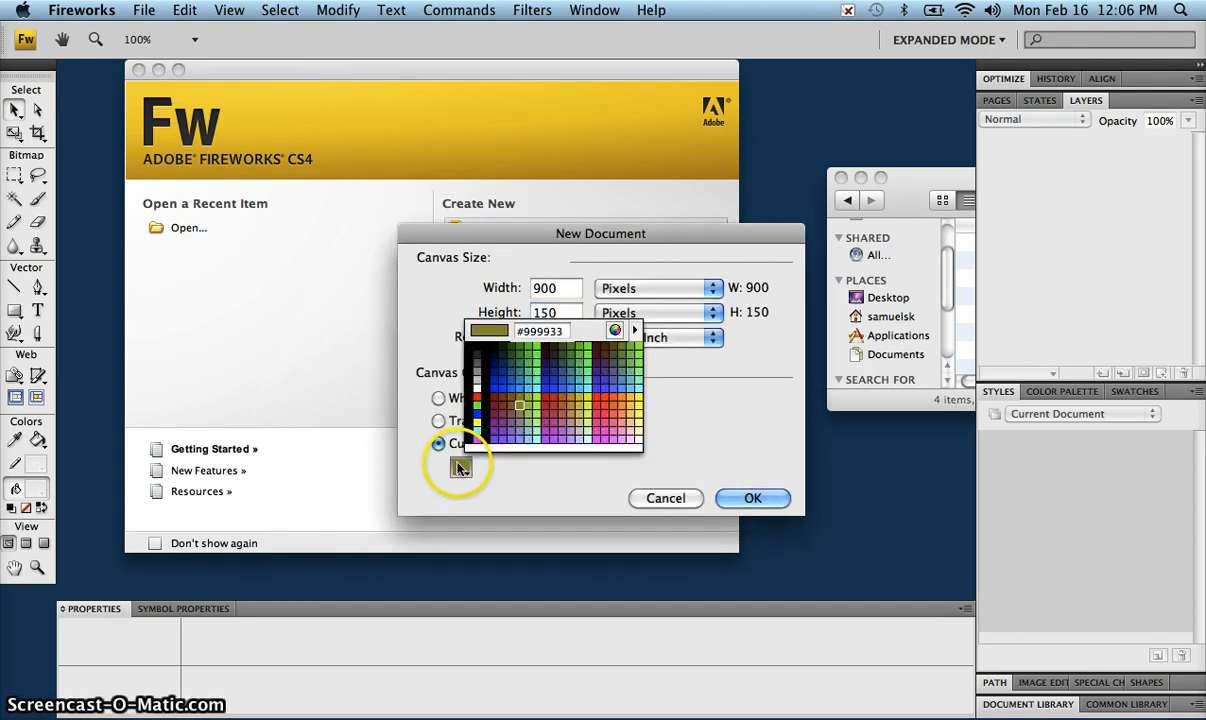
pyautogui.click(565, 334)
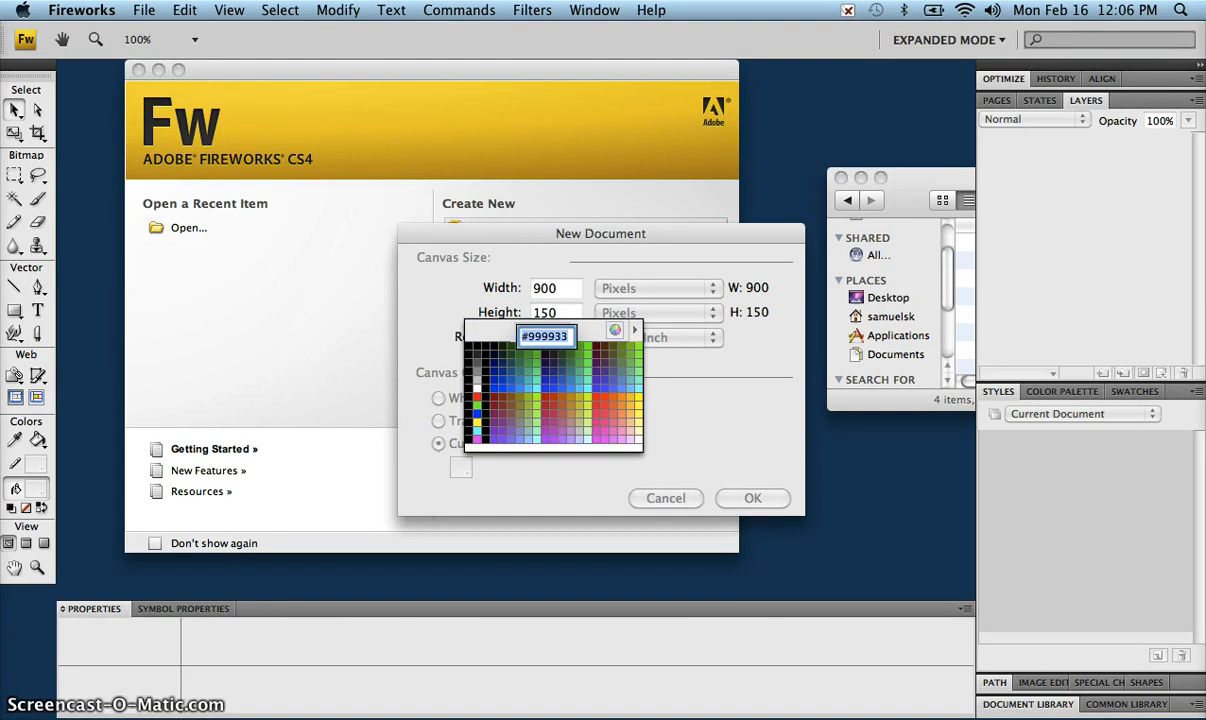
pyautogui.write('99')
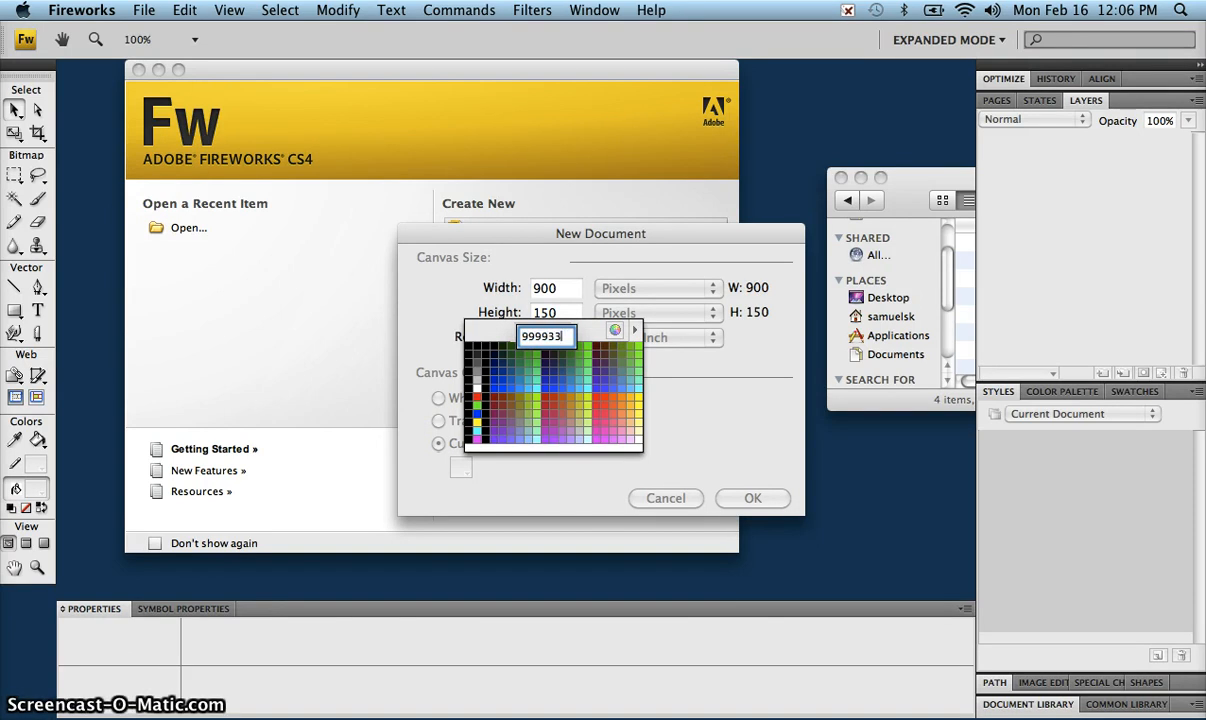
pyautogui.write('9933')
pyautogui.press('Return')
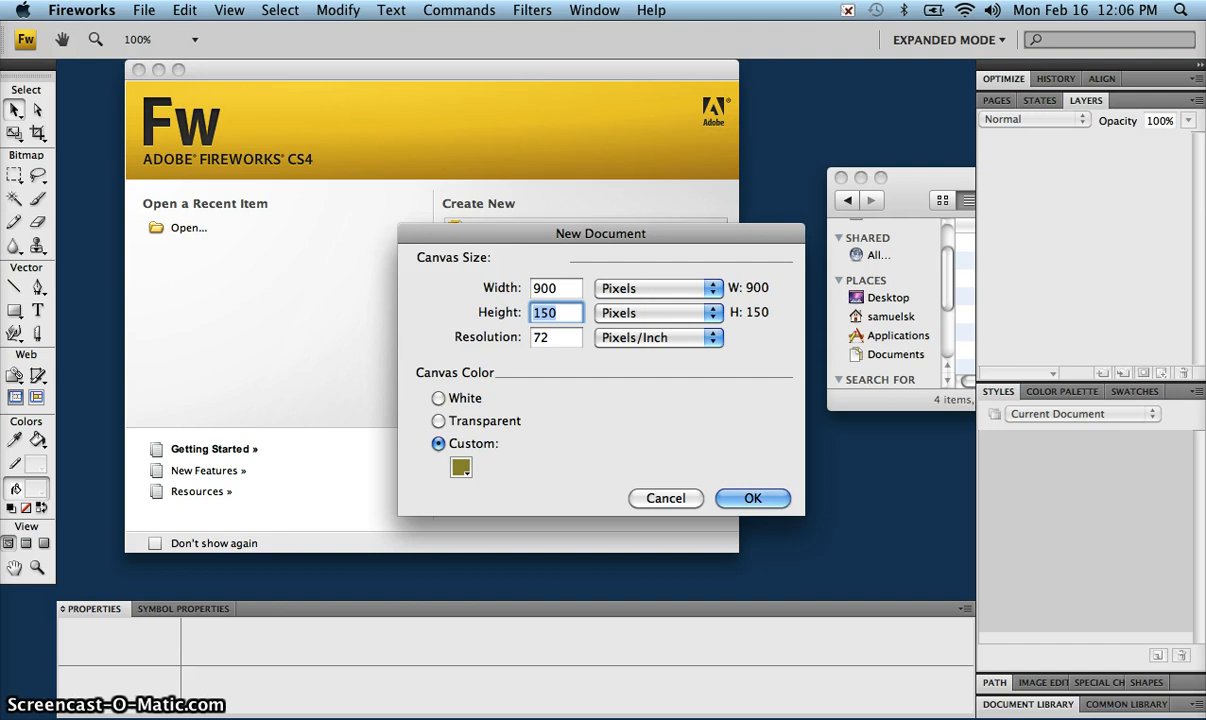
pyautogui.click(760, 500)
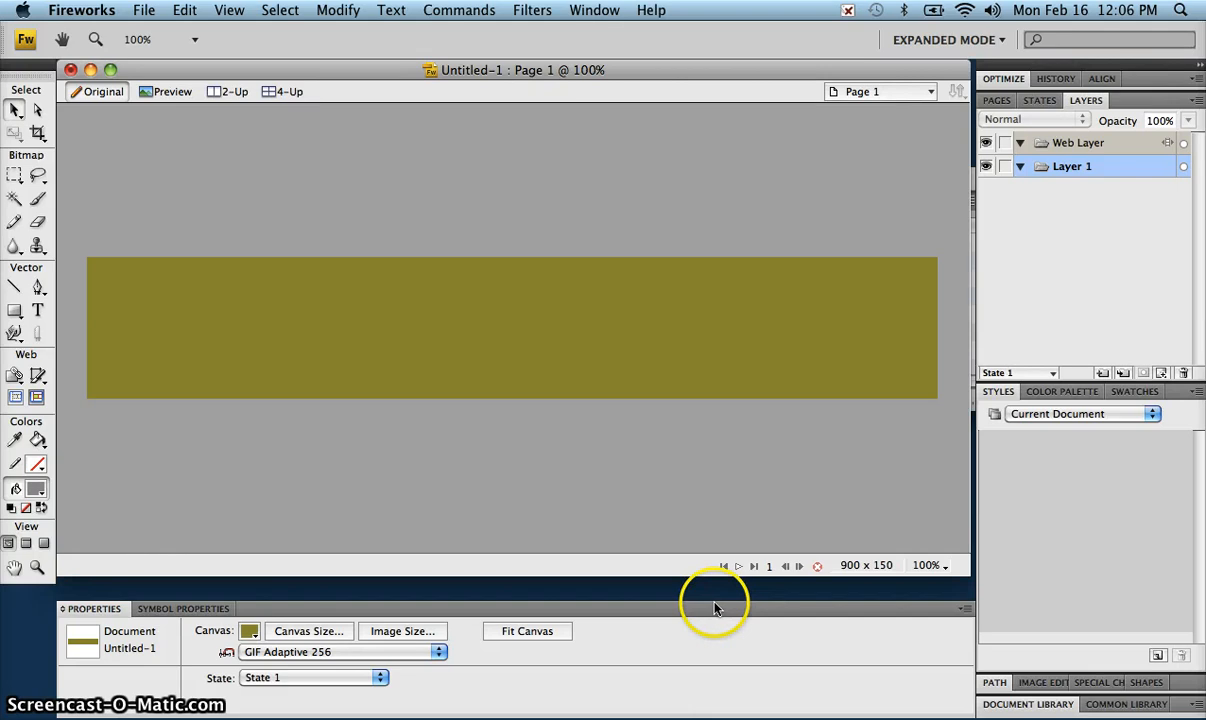
# Open alamofloorplan.gif and alamophoto.png from the source folder together in Adobe Fireworks CS4.
pyautogui.click(767, 587)
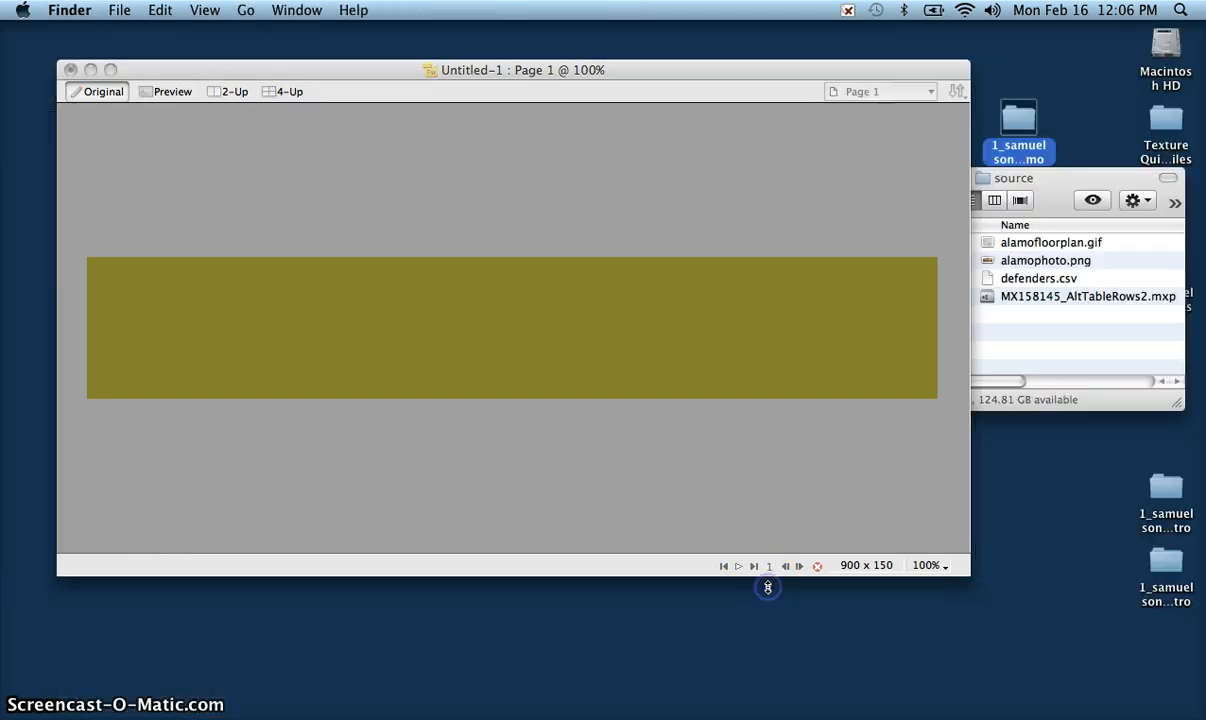
pyautogui.click(1044, 185)
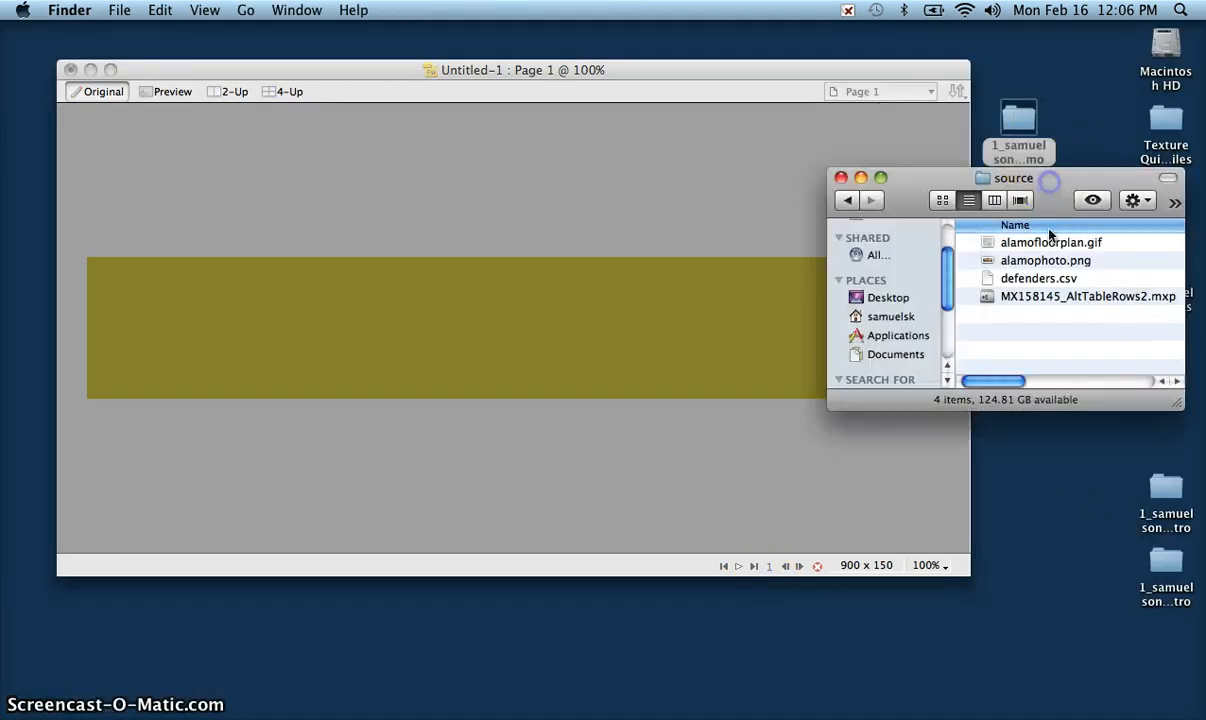
pyautogui.click(1038, 243)
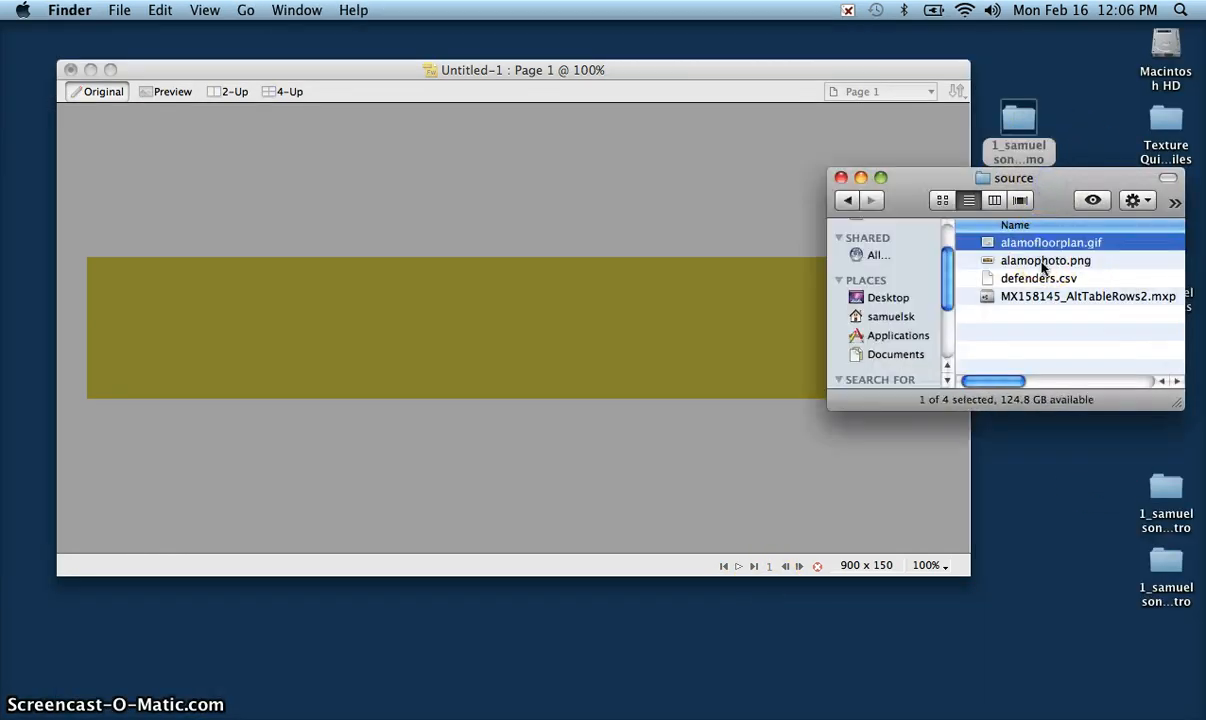
pyautogui.keyDown('super'); pyautogui.click(1042, 262); pyautogui.keyUp('super')
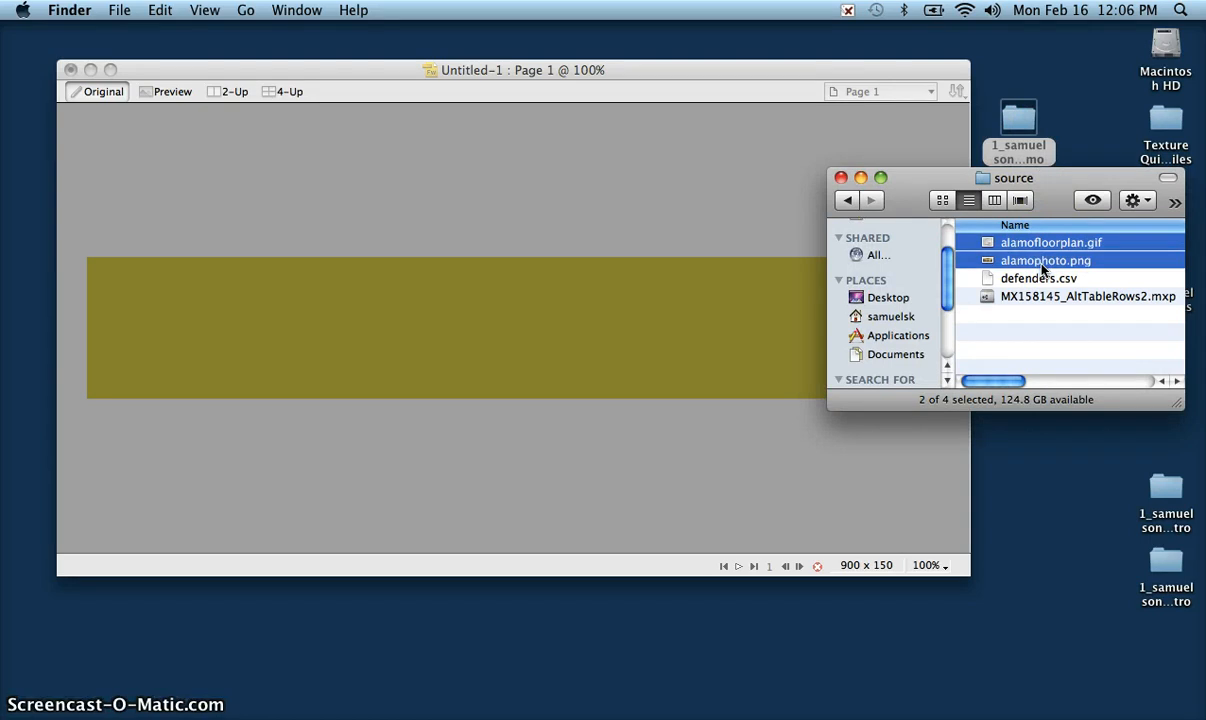
pyautogui.moveTo(1047, 257); pyautogui.dragTo(1047, 256)
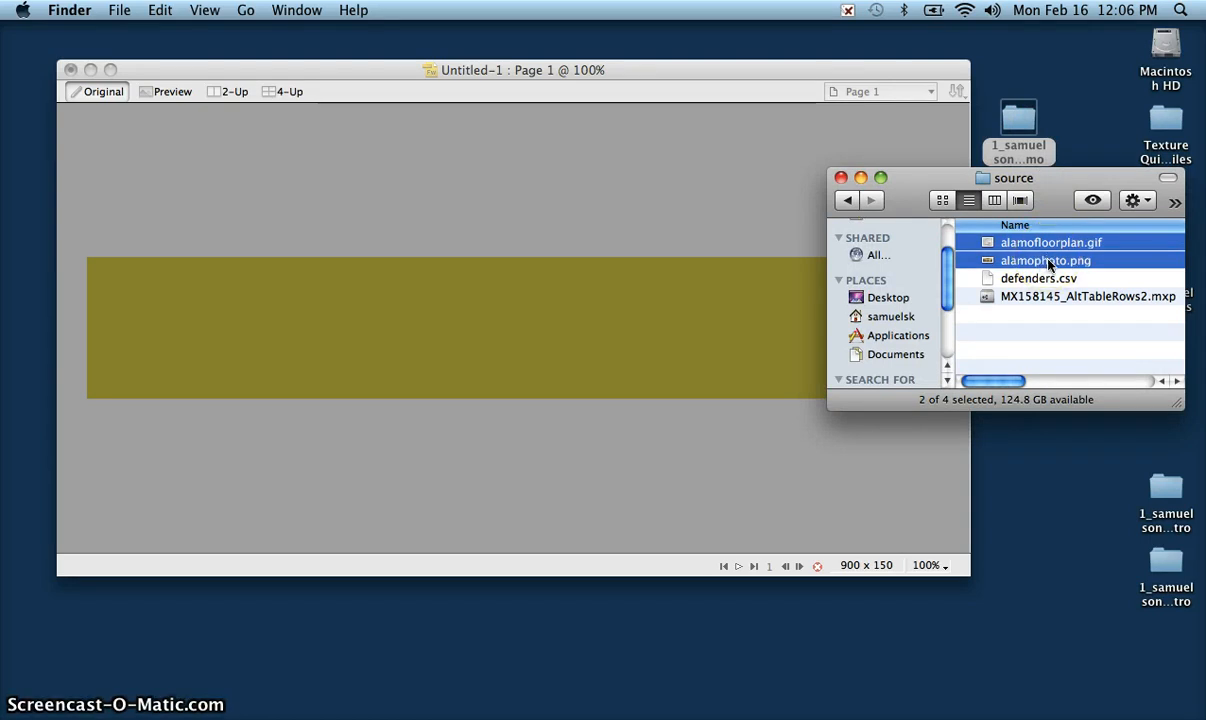
pyautogui.rightClick(1049, 262)
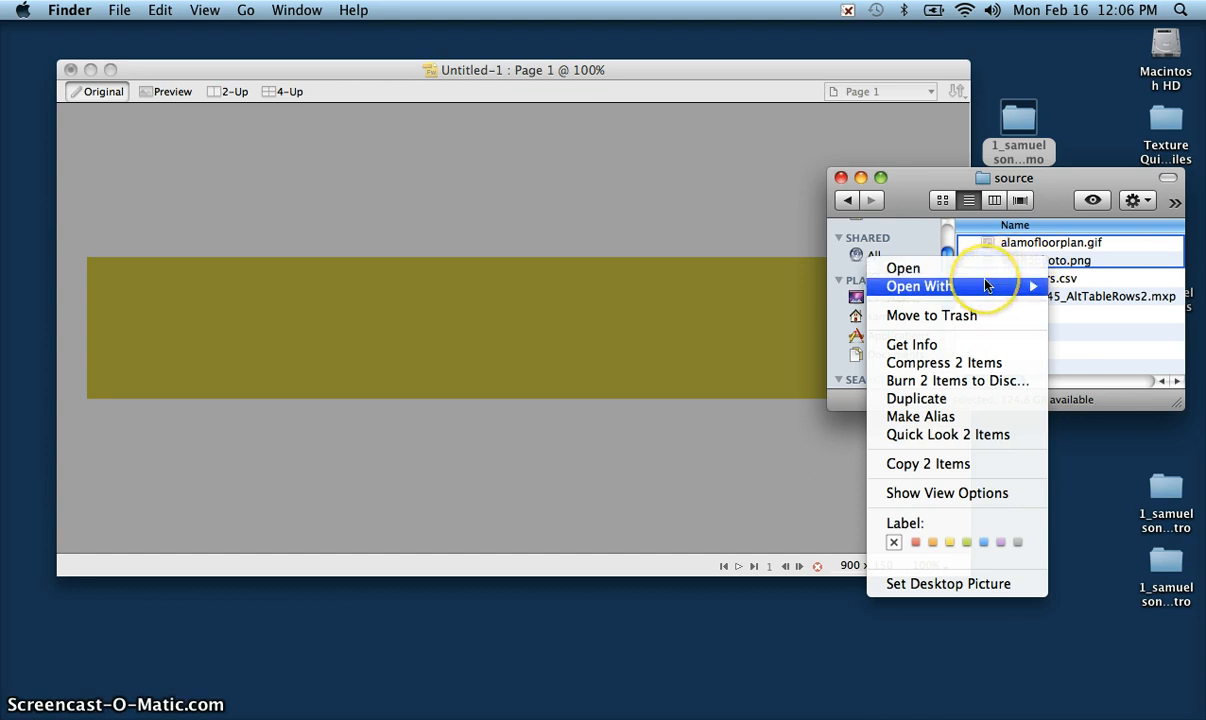
pyautogui.moveTo(985, 286)
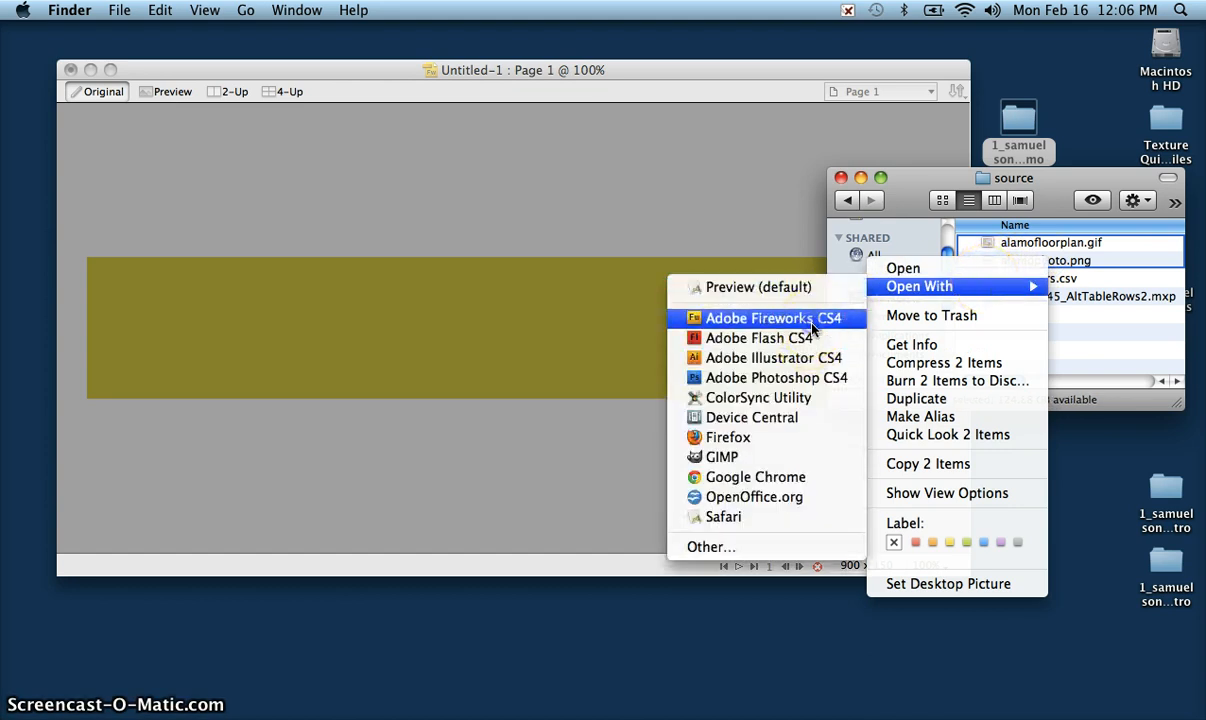
pyautogui.click(774, 318)
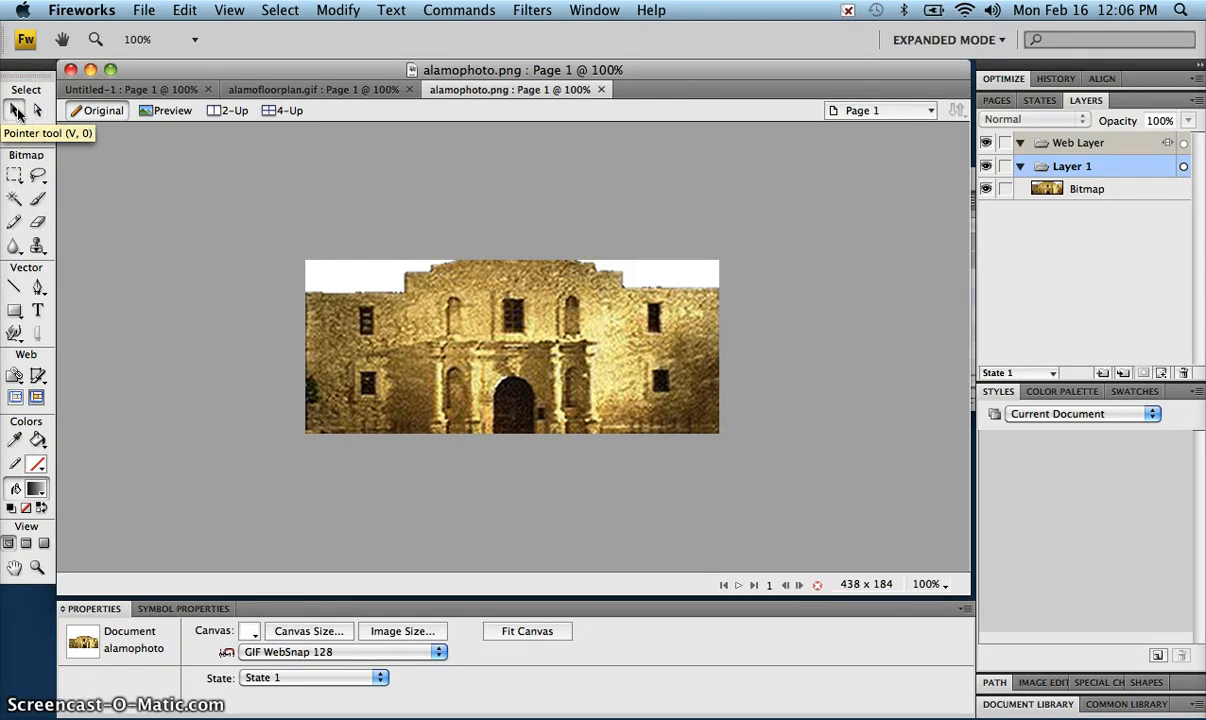
# Select the photo in alamophoto.png, shift it around its canvas and realign it with the canvas edges.
pyautogui.click(455, 362)
pyautogui.moveTo(441, 333); pyautogui.dragTo(463, 363)
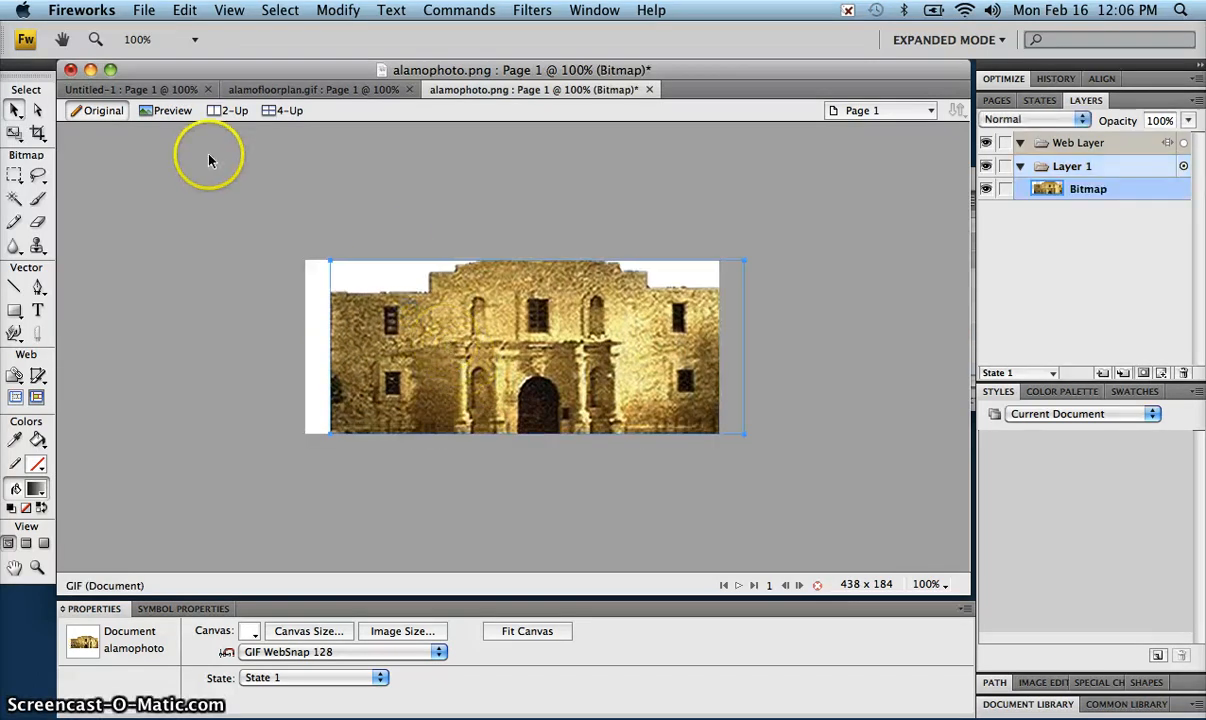
pyautogui.click(151, 91)
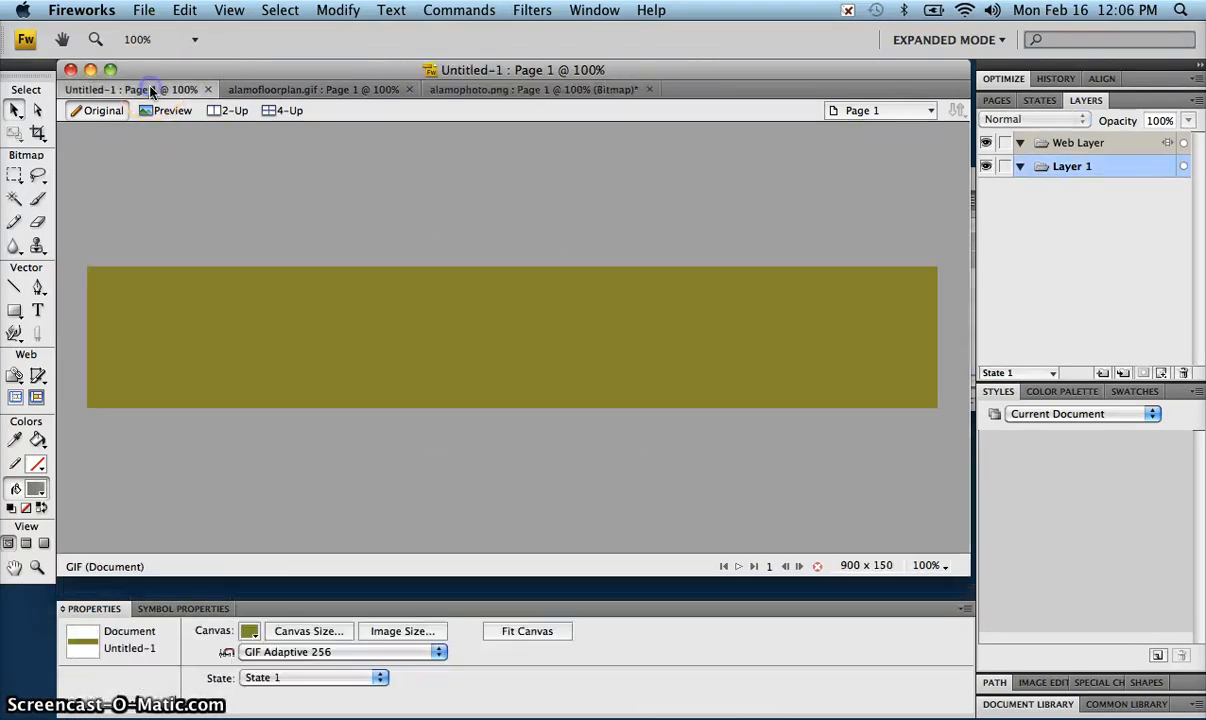
pyautogui.click(553, 89)
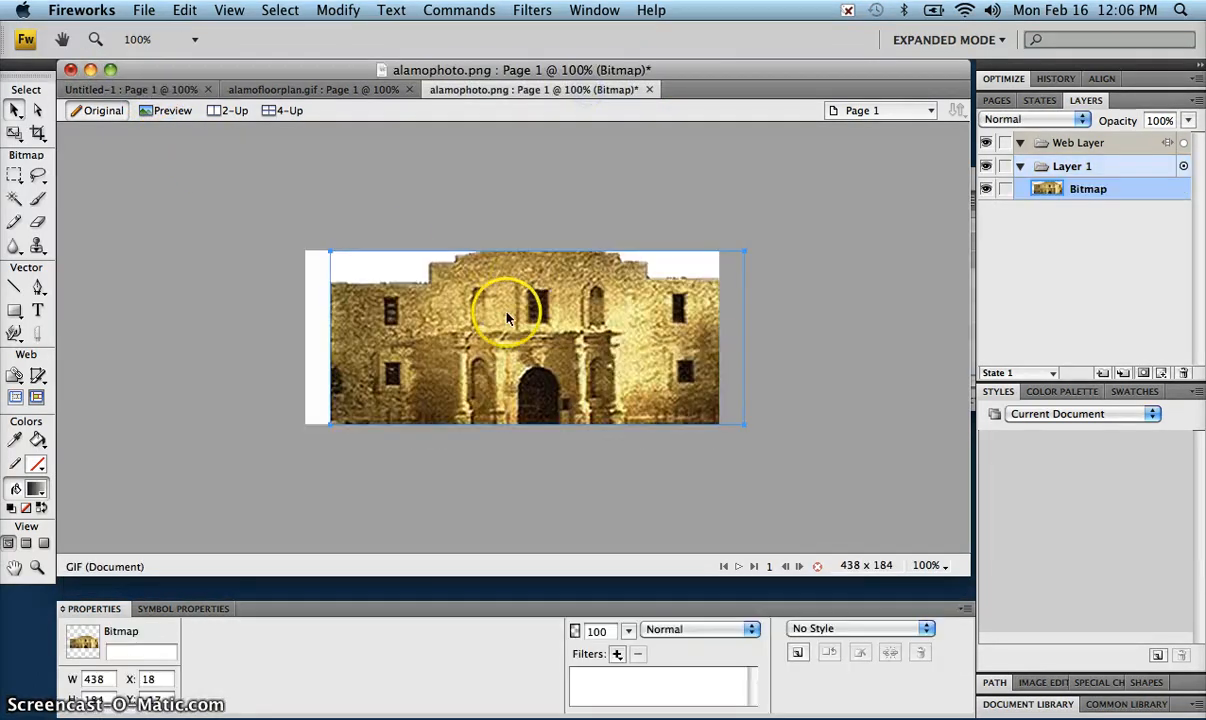
pyautogui.click(462, 350)
pyautogui.moveTo(462, 350); pyautogui.dragTo(500, 326)
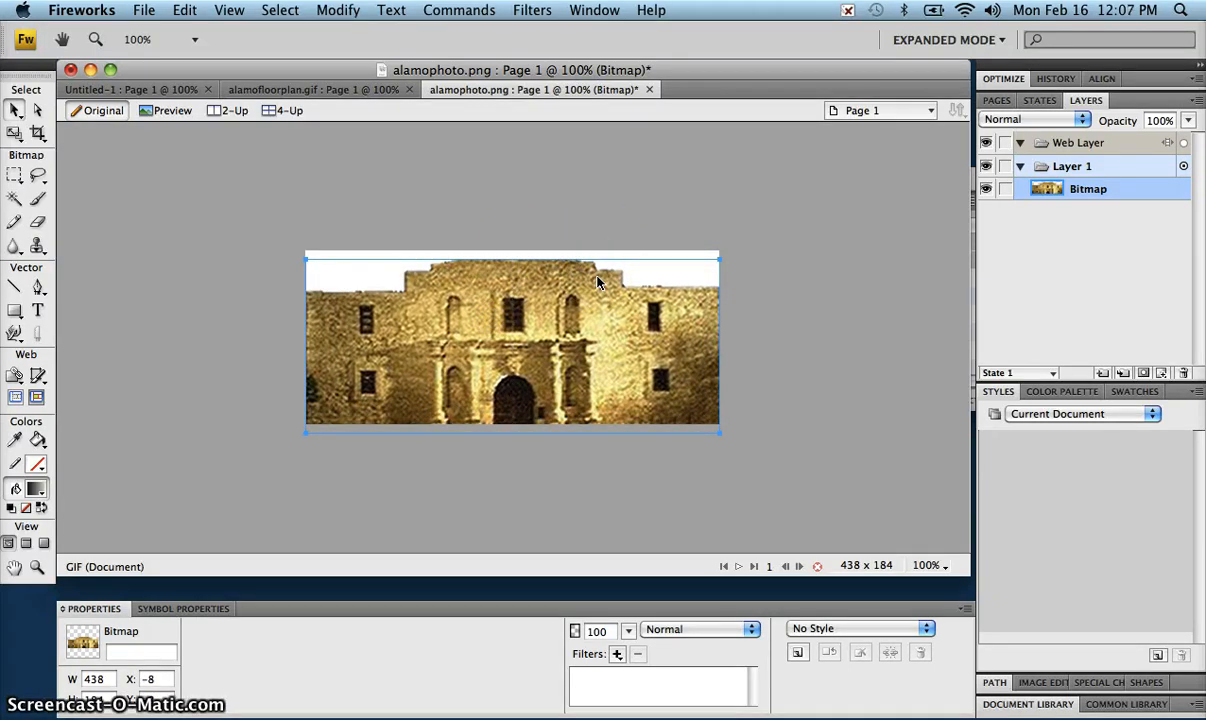
pyautogui.moveTo(543, 325)
pyautogui.mouseDown()
pyautogui.moveTo(541, 305)
pyautogui.moveTo(545, 333)
pyautogui.mouseUp()
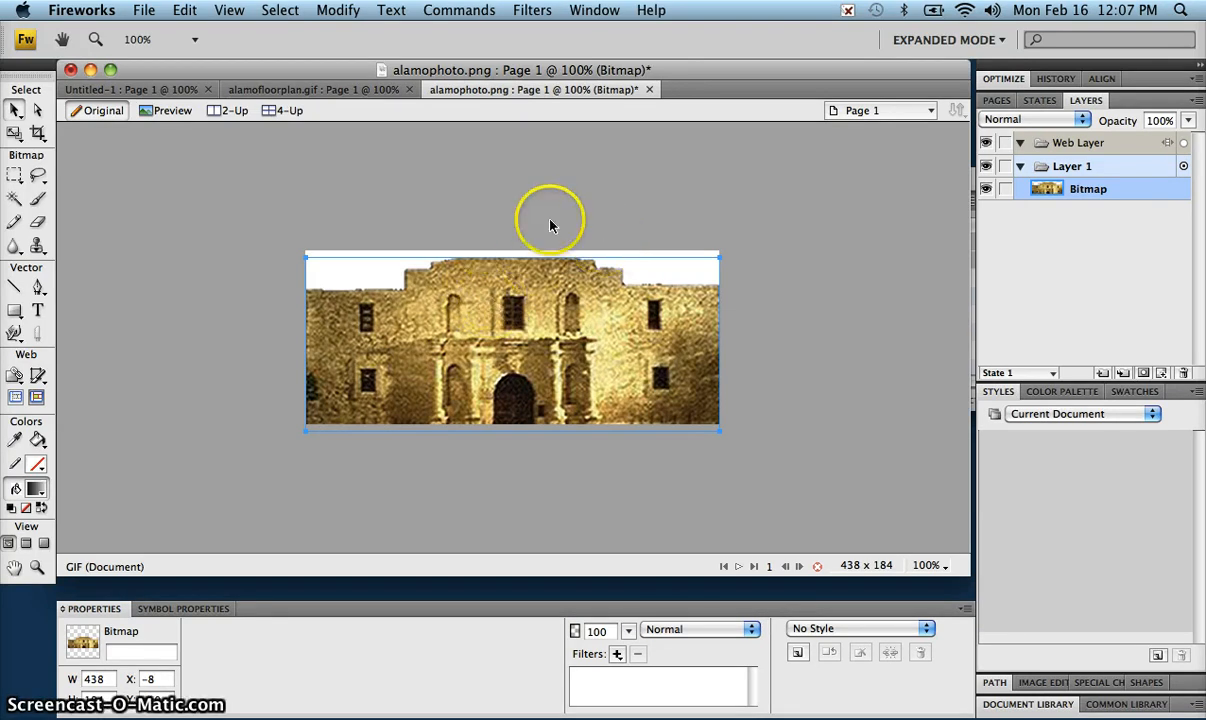
pyautogui.moveTo(502, 330); pyautogui.dragTo(505, 322)
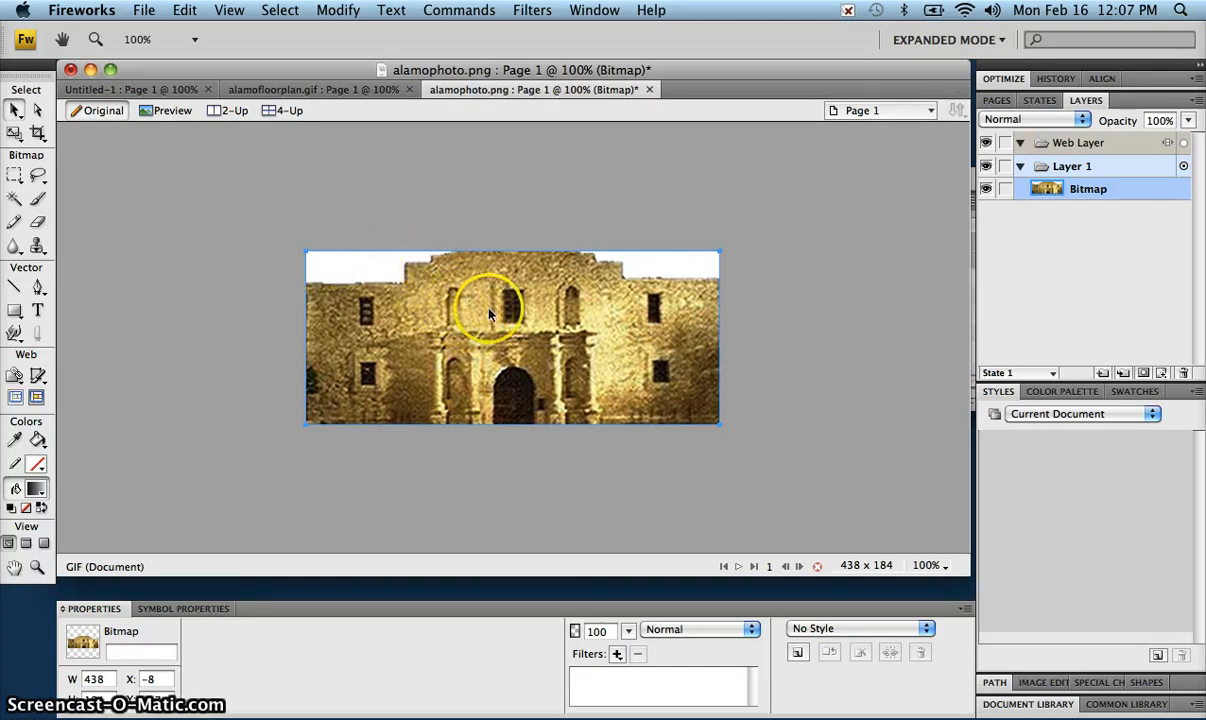
# Paste the Alamo photo into the untitled banner document and place it against the canvas's right edge.
pyautogui.click(152, 89)
pyautogui.press('super+v')
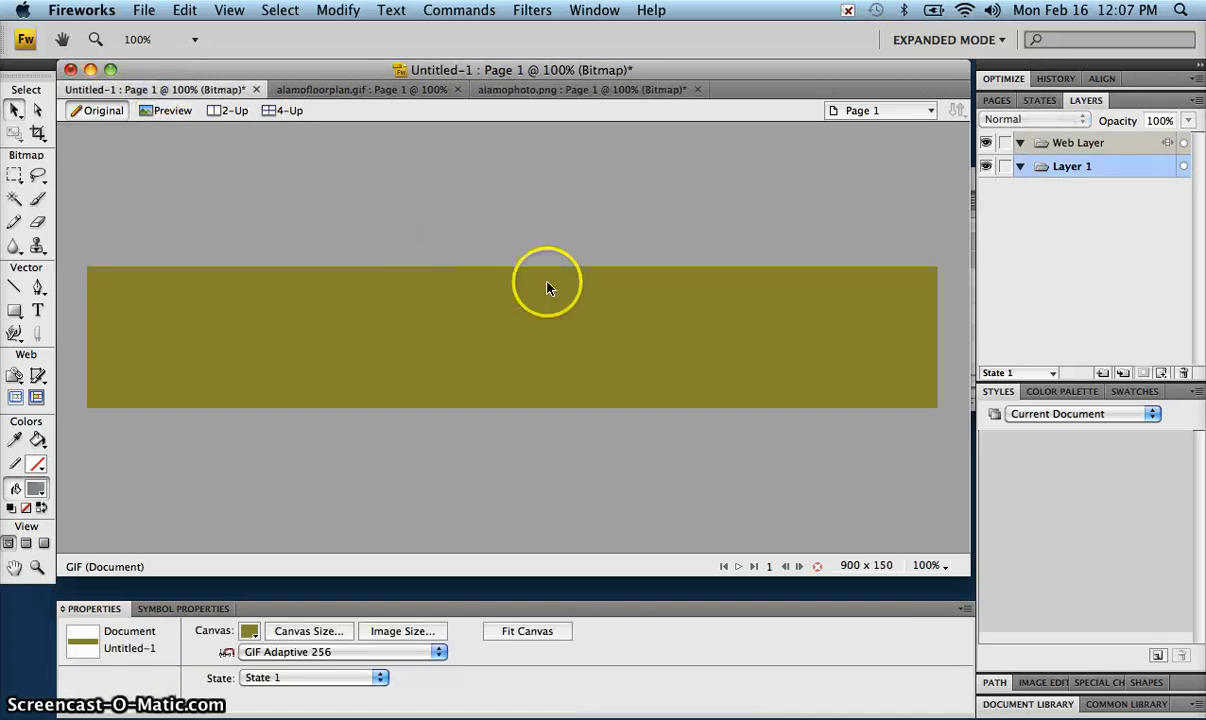
pyautogui.moveTo(337, 364); pyautogui.dragTo(768, 337)
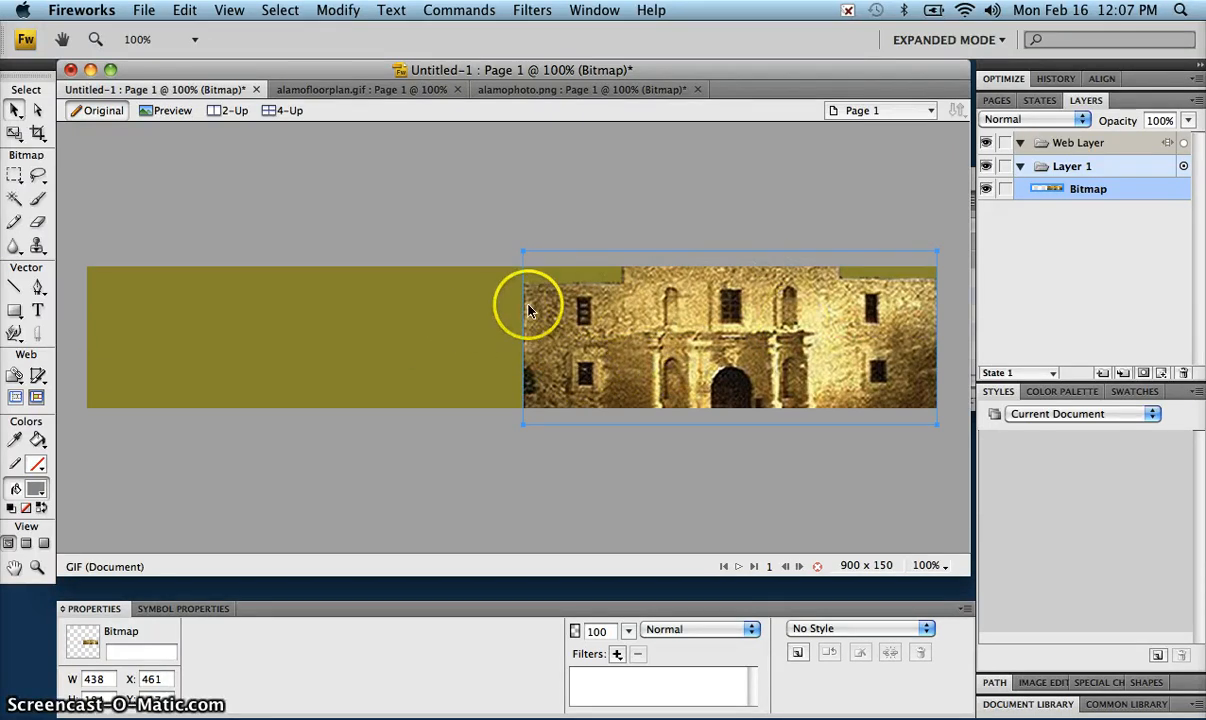
# Scale the Alamo photo down to about 405 pixels wide, keeping it against the canvas's right edge.
pyautogui.click(15, 132)
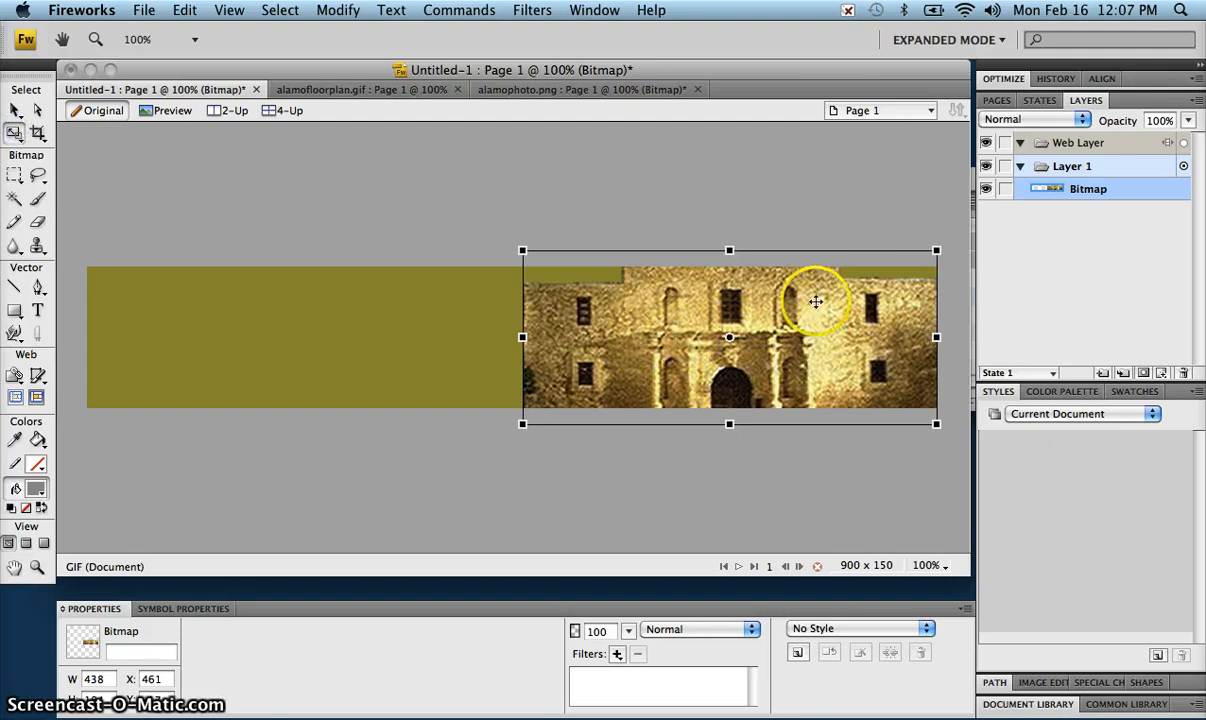
pyautogui.moveTo(936, 250); pyautogui.dragTo(921, 258)
pyautogui.moveTo(870, 326); pyautogui.dragTo(886, 334)
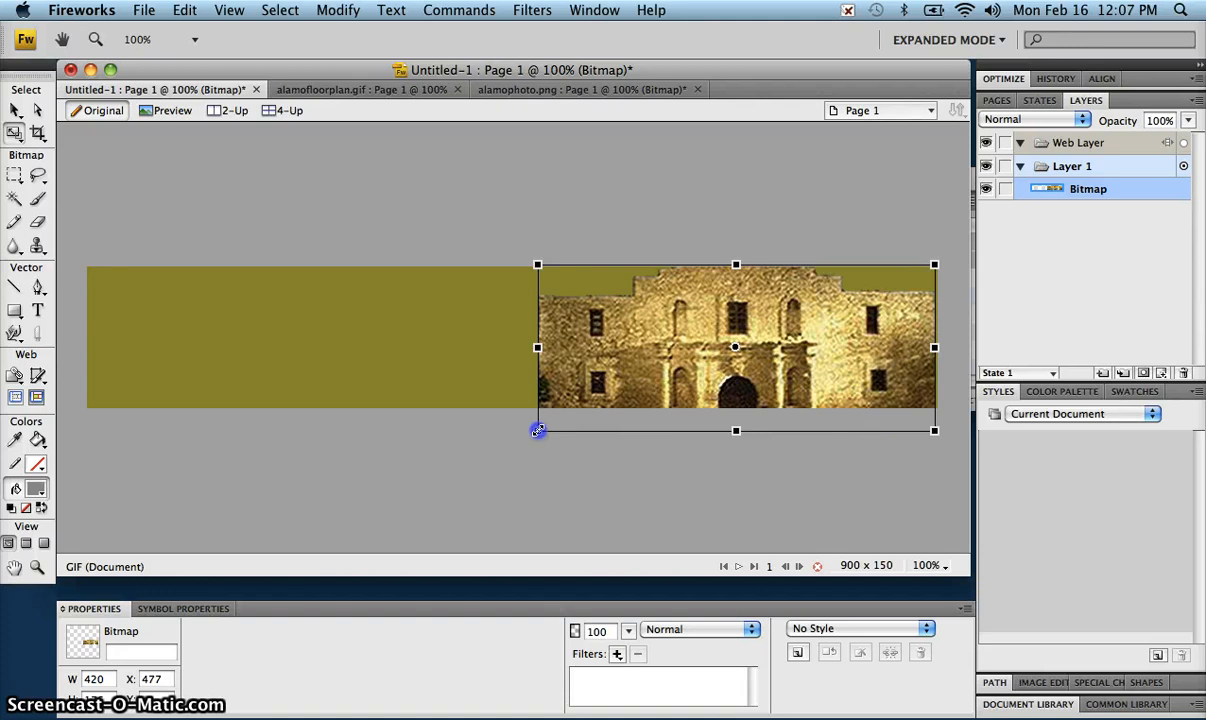
pyautogui.moveTo(538, 430); pyautogui.dragTo(552, 424)
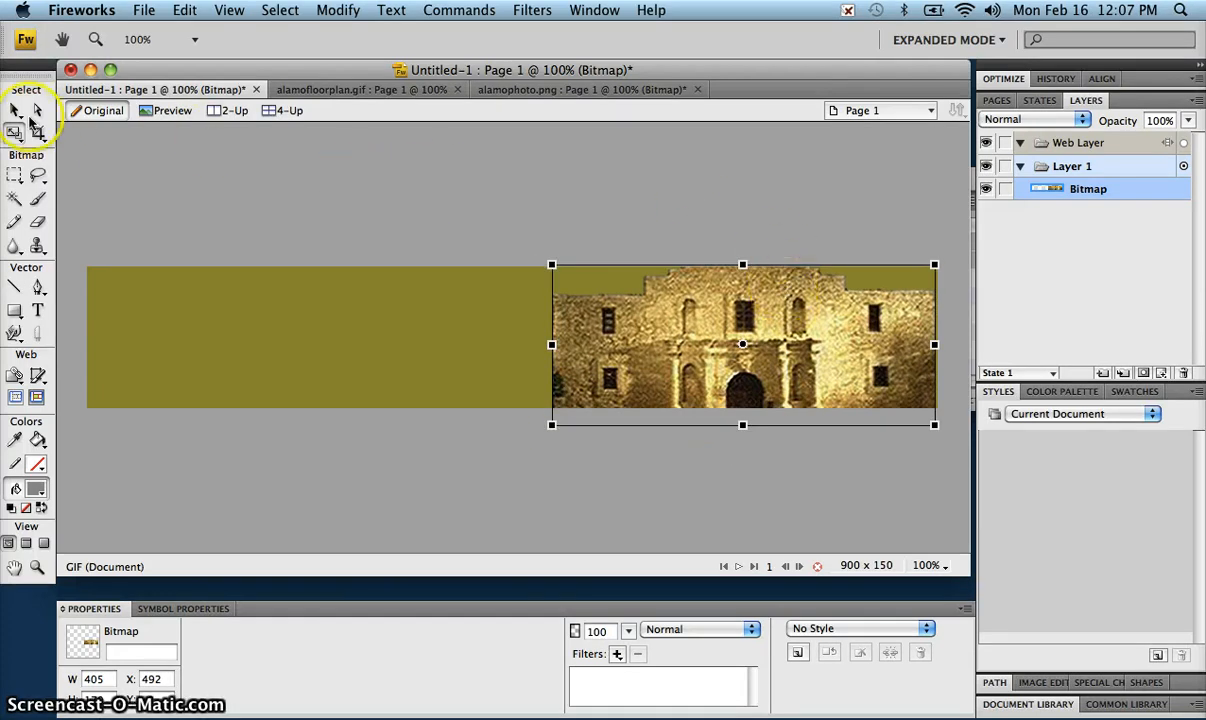
pyautogui.click(15, 110)
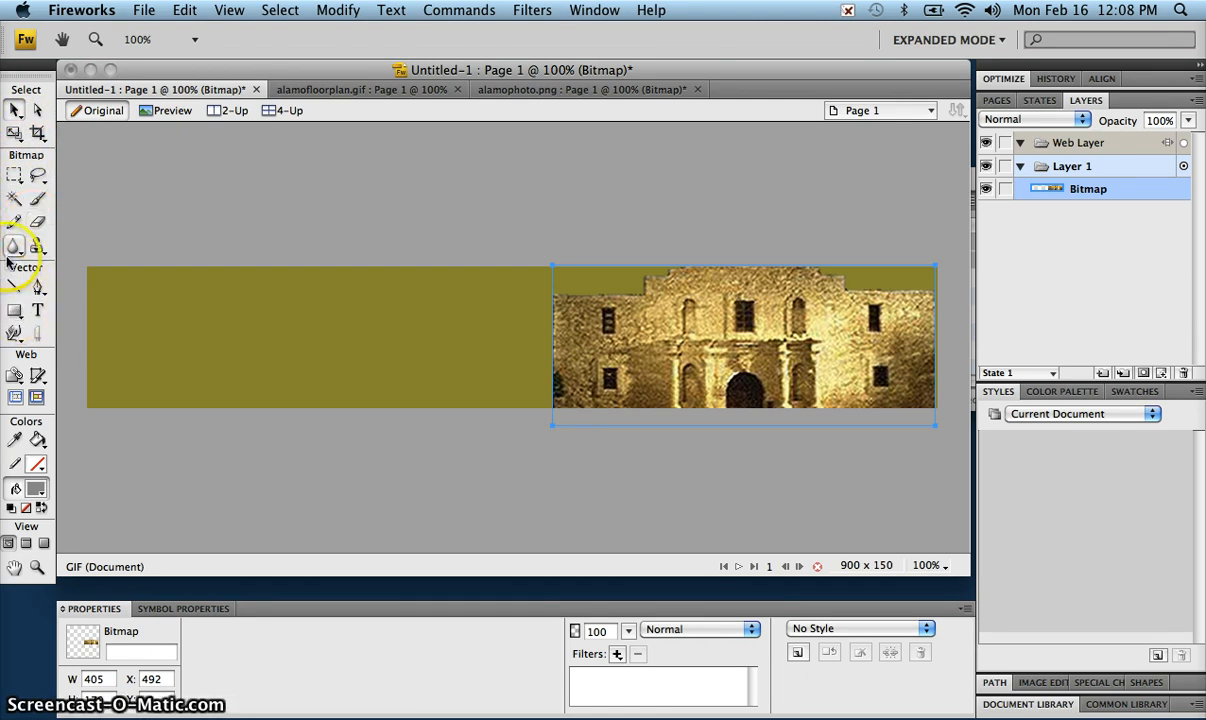
# Set the Rectangle tool's fill to a linear gradient running from black to white.
pyautogui.click(13, 312)
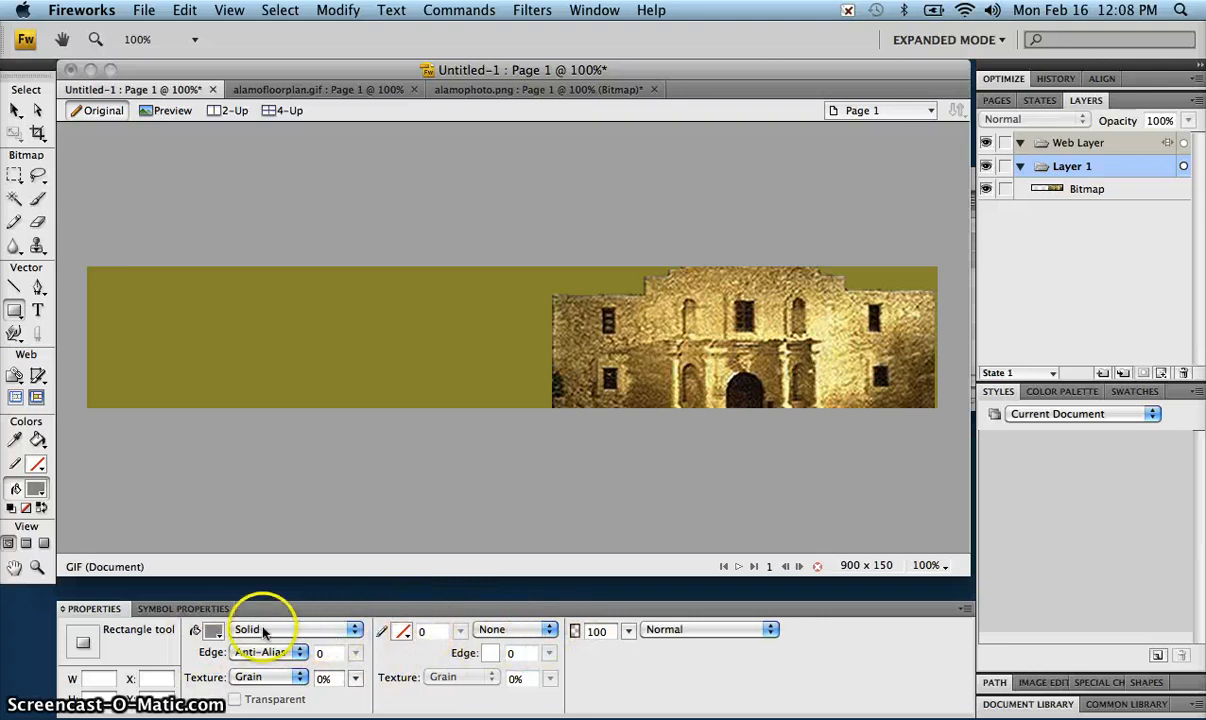
pyautogui.click(355, 632)
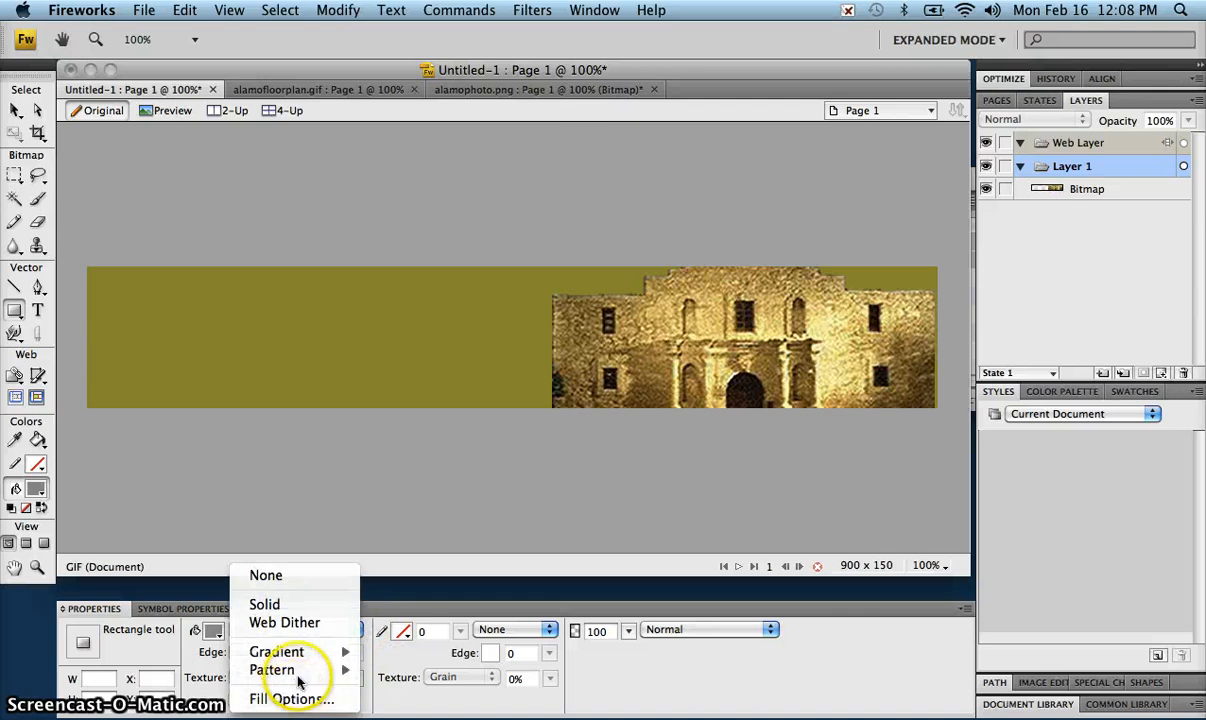
pyautogui.moveTo(301, 656)
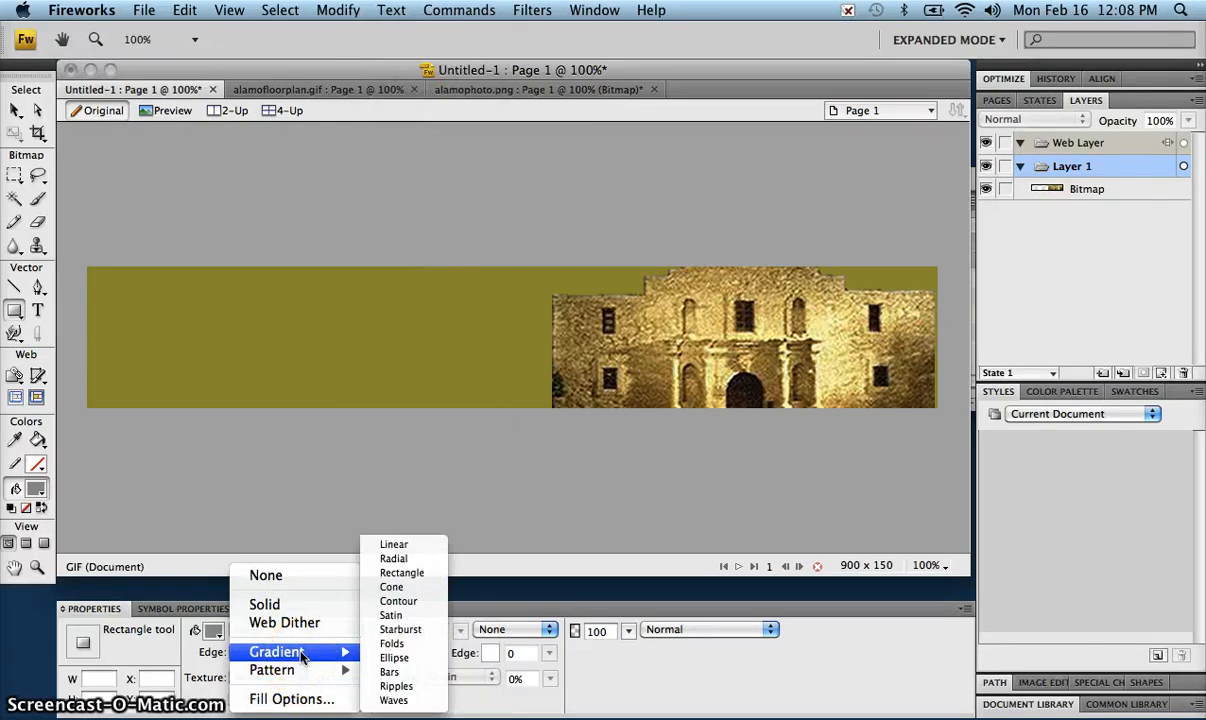
pyautogui.click(417, 548)
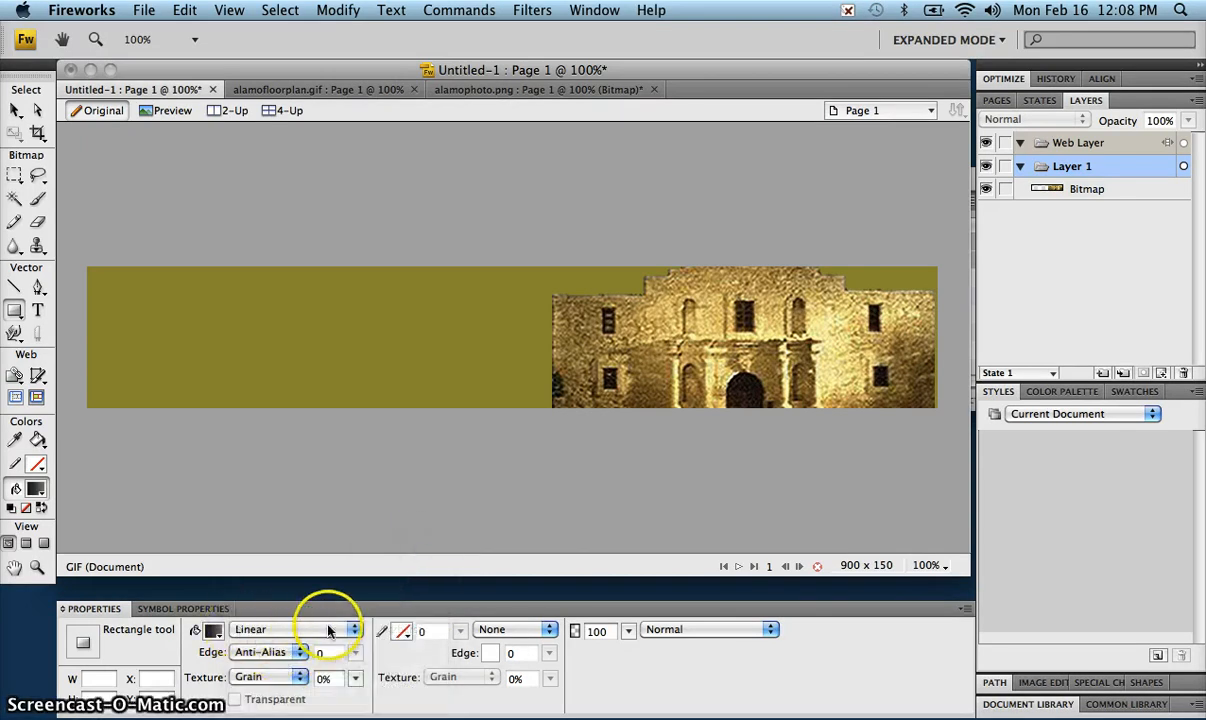
pyautogui.click(213, 632)
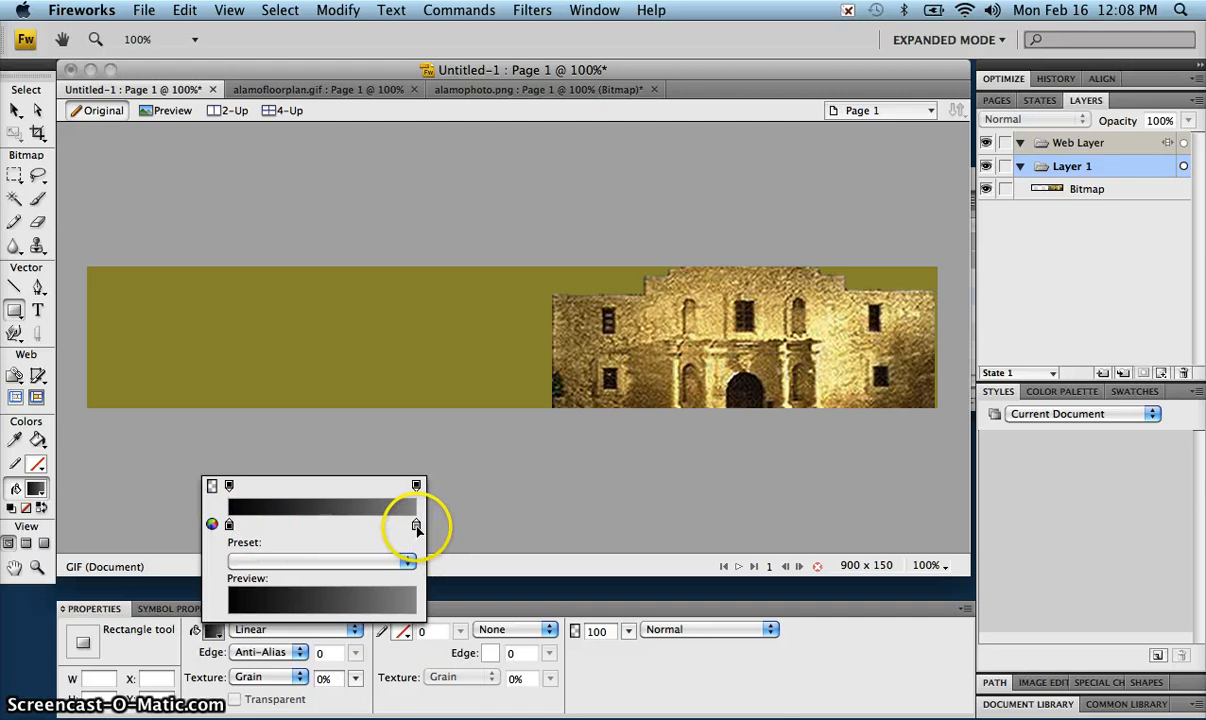
pyautogui.click(415, 524)
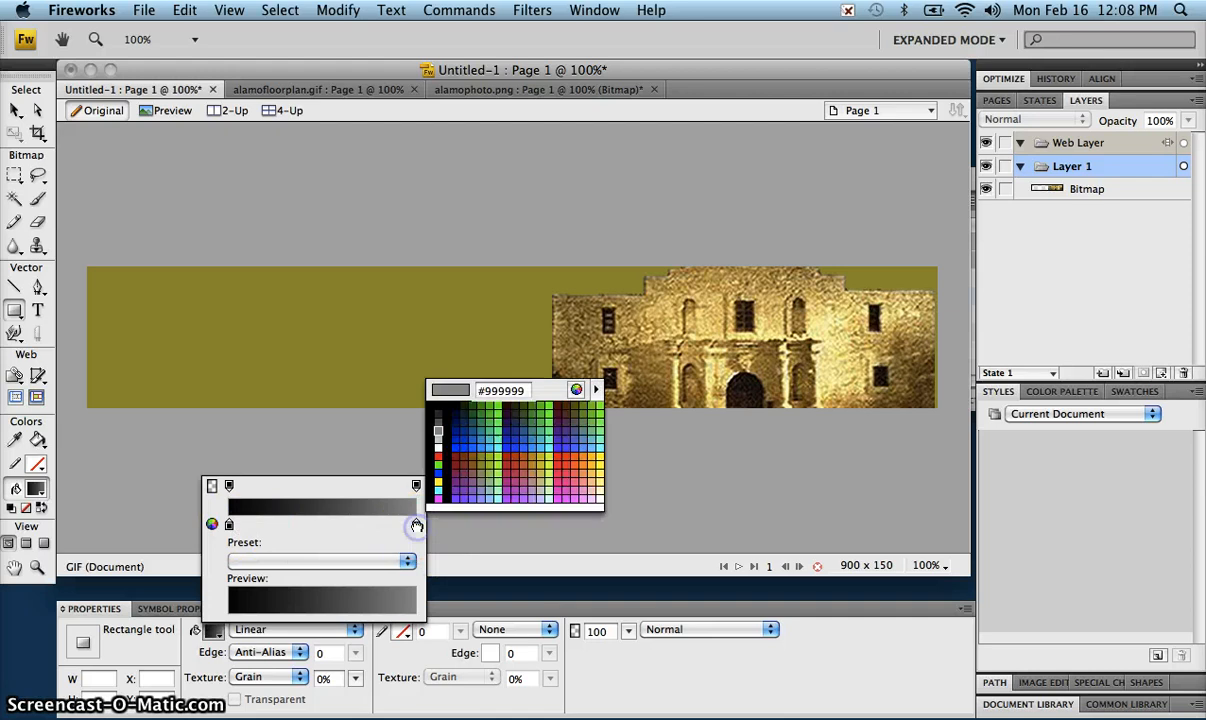
pyautogui.click(439, 442)
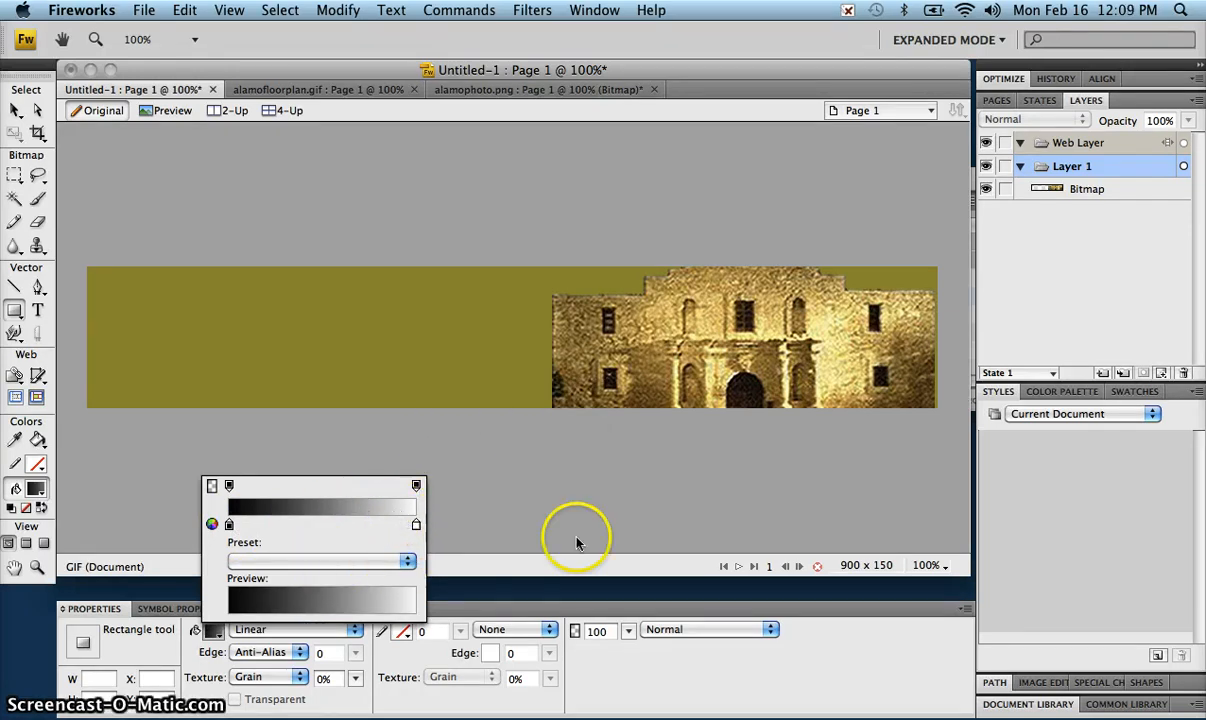
pyautogui.click(679, 697)
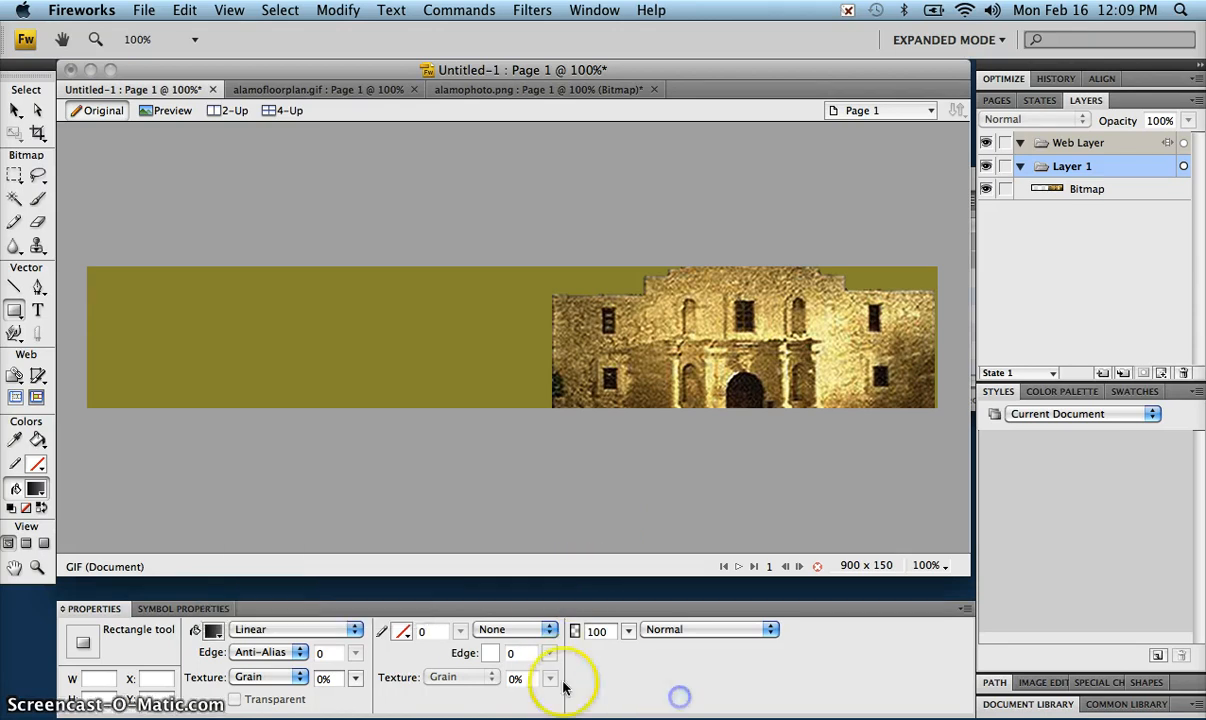
# Draw a rectangle about 428 pixels wide with no stroke so that it completely covers the Alamo photo.
pyautogui.click(402, 632)
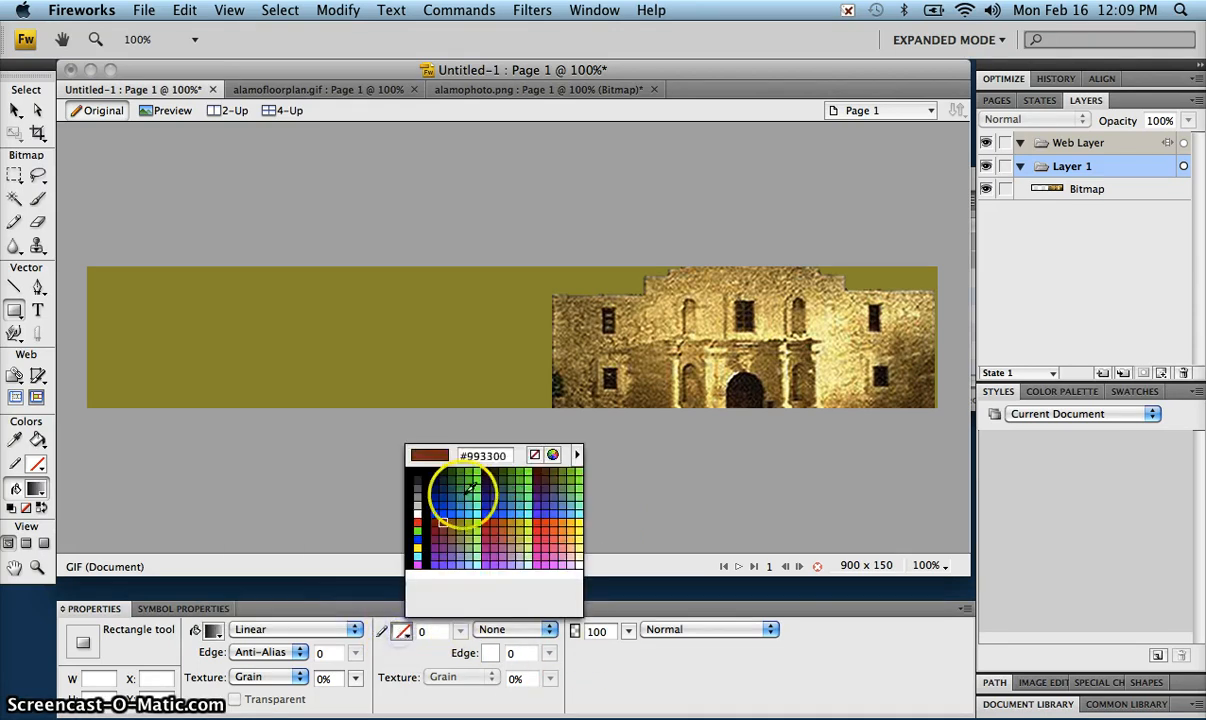
pyautogui.click(535, 456)
pyautogui.click(404, 632)
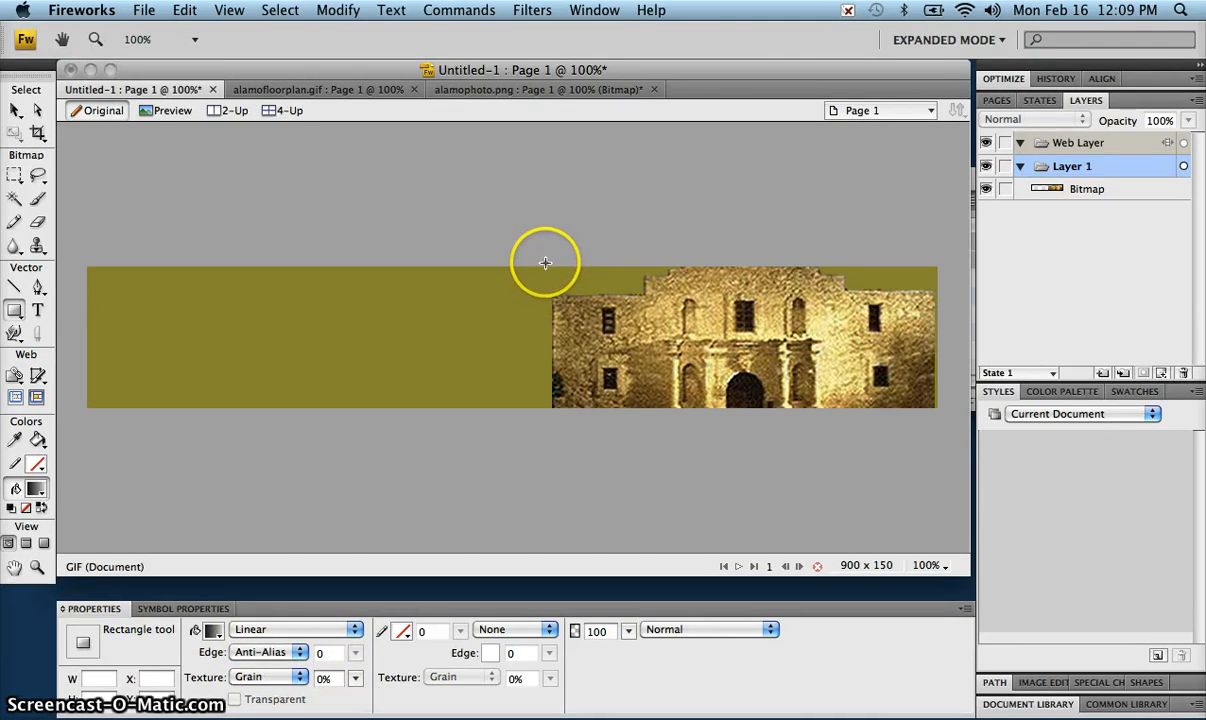
pyautogui.moveTo(544, 260); pyautogui.dragTo(614, 397)
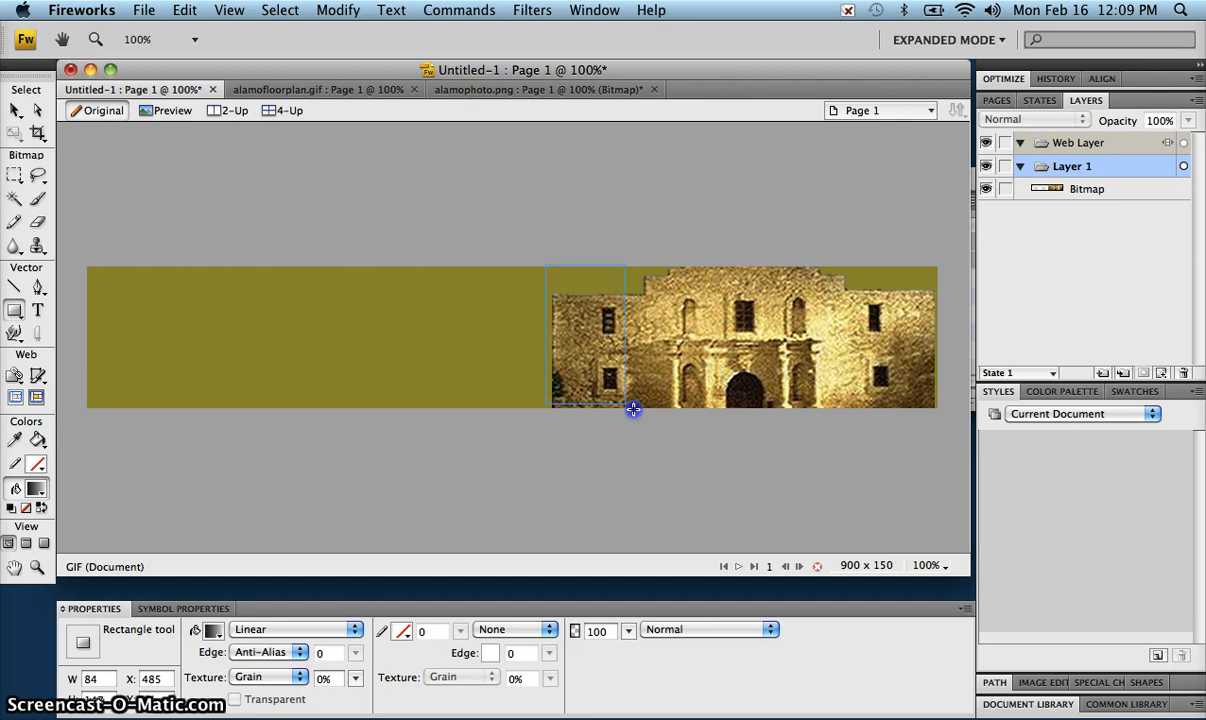
pyautogui.moveTo(693, 422); pyautogui.dragTo(884, 428)
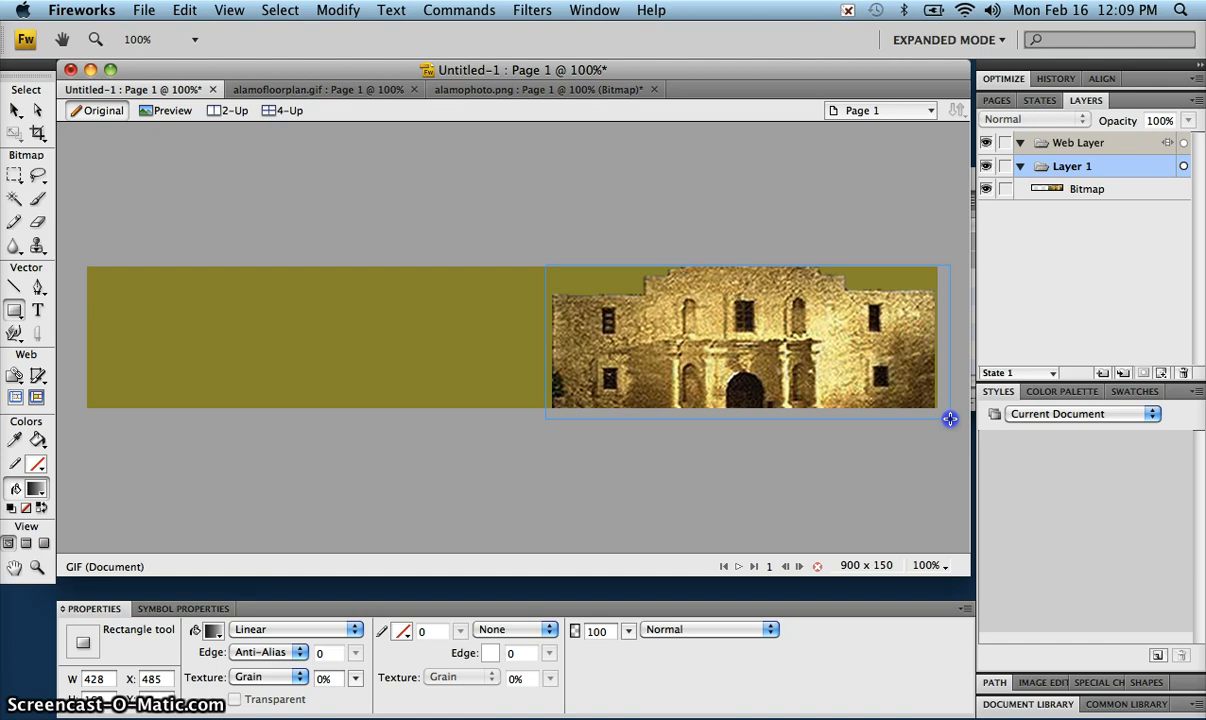
pyautogui.moveTo(949, 419); pyautogui.dragTo(949, 419)
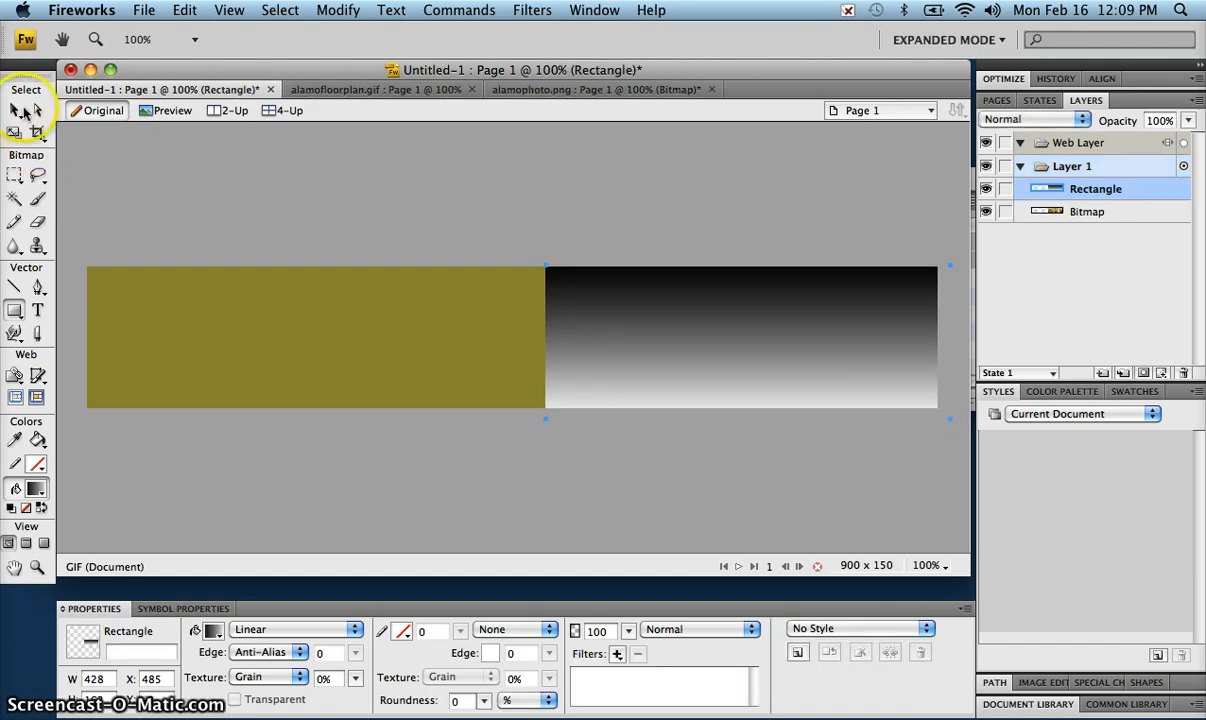
# Reorient the rectangle's gradient horizontally, with black at its left edge and white at the canvas's right edge.
pyautogui.click(16, 111)
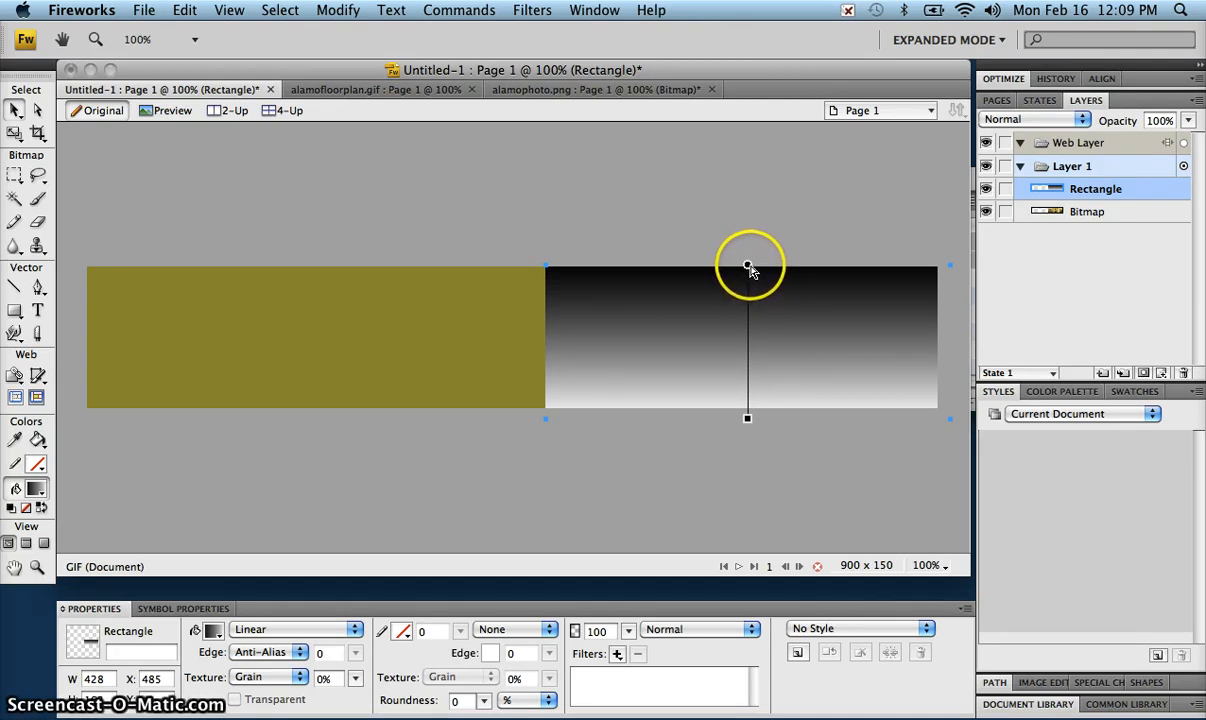
pyautogui.moveTo(747, 268); pyautogui.dragTo(545, 337)
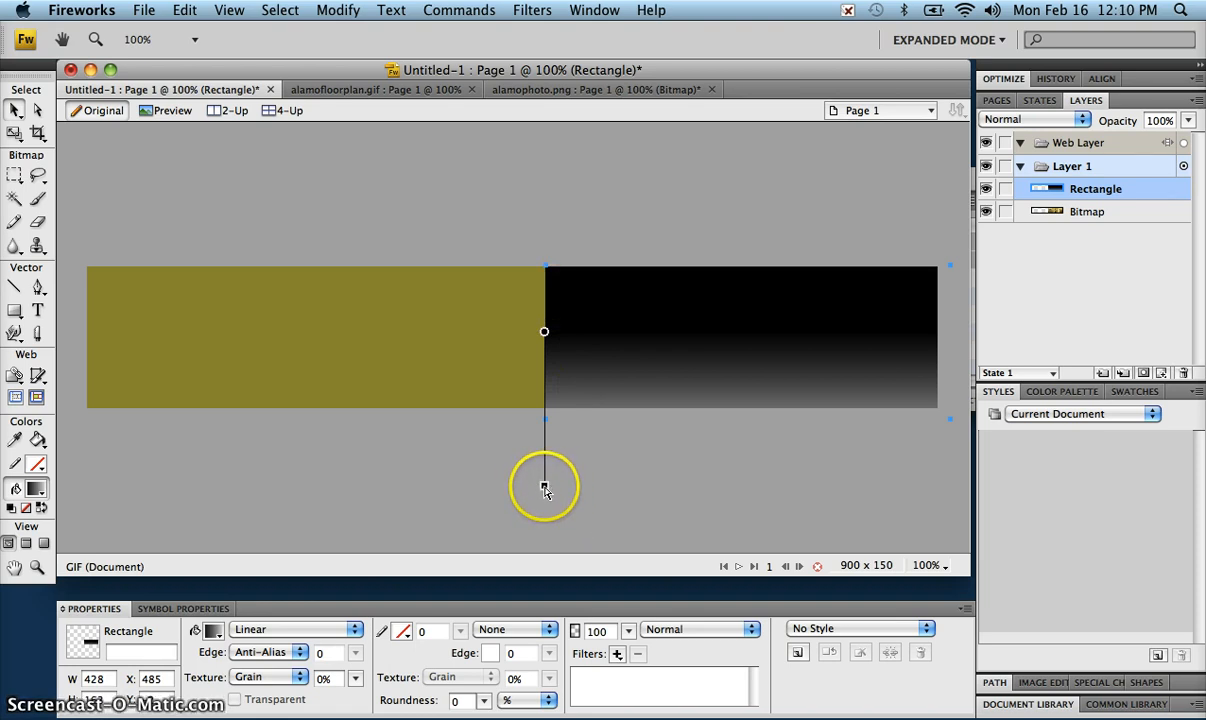
pyautogui.moveTo(544, 487); pyautogui.dragTo(929, 336)
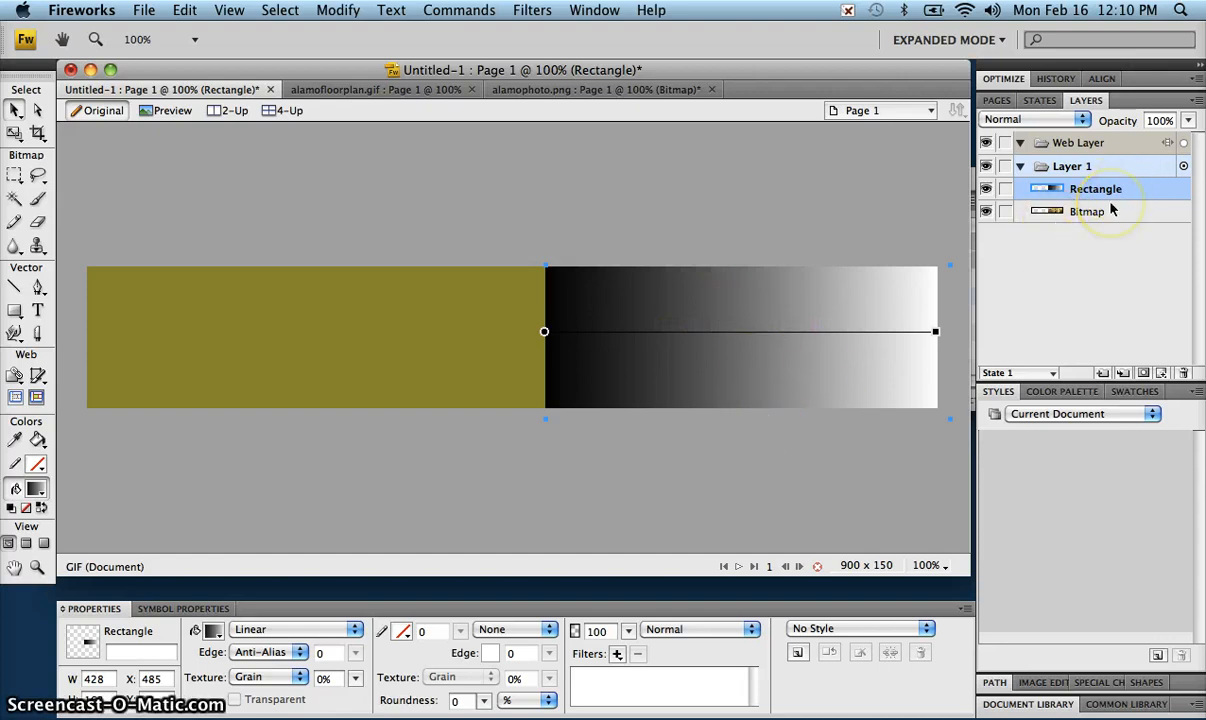
pyautogui.moveTo(522, 191); pyautogui.dragTo(974, 460)
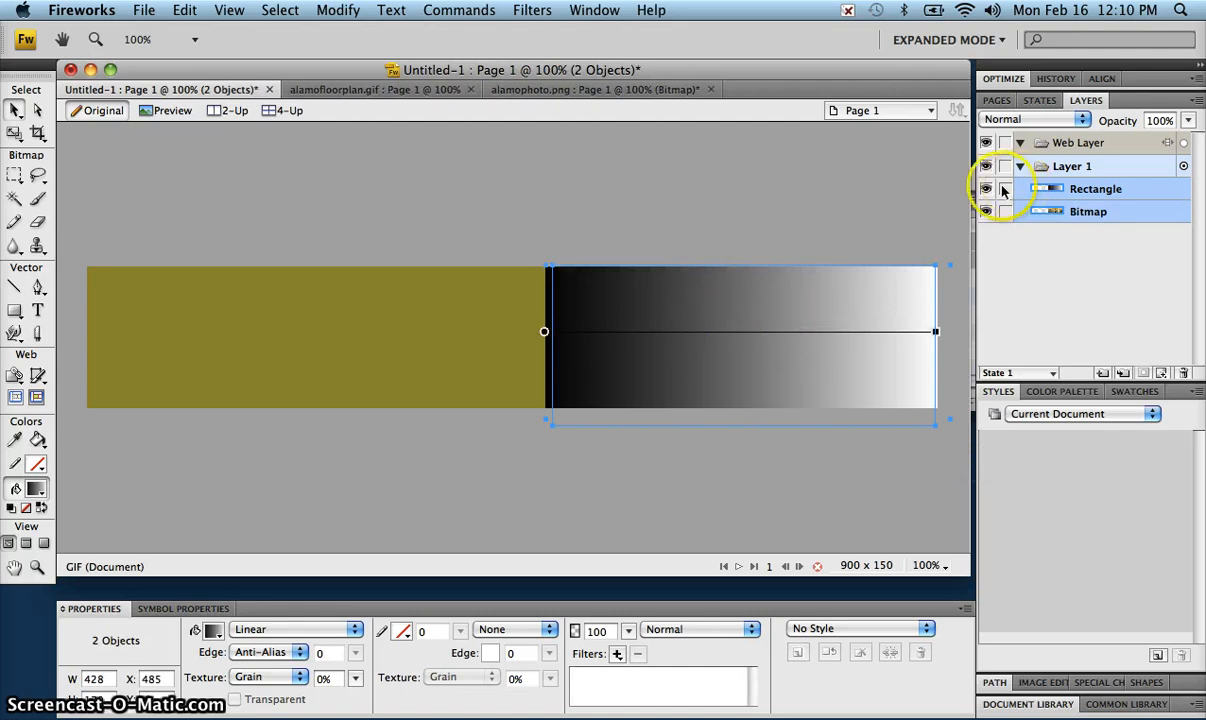
pyautogui.click(854, 204)
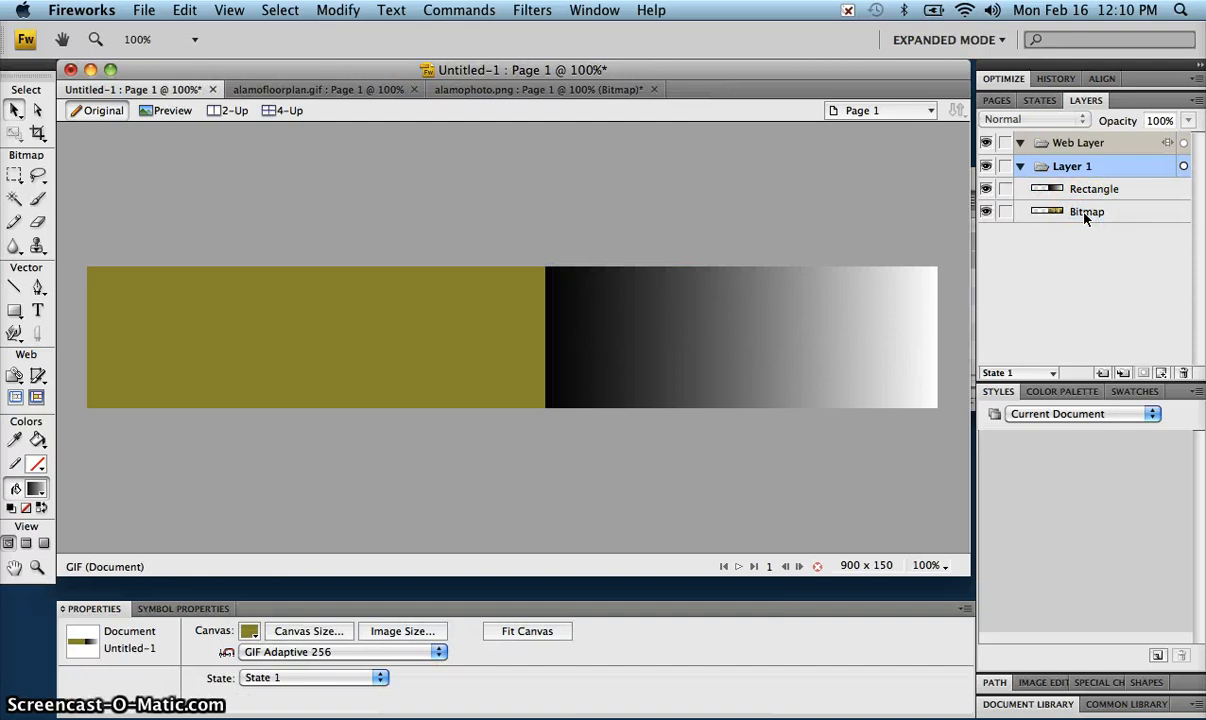
pyautogui.click(1086, 101)
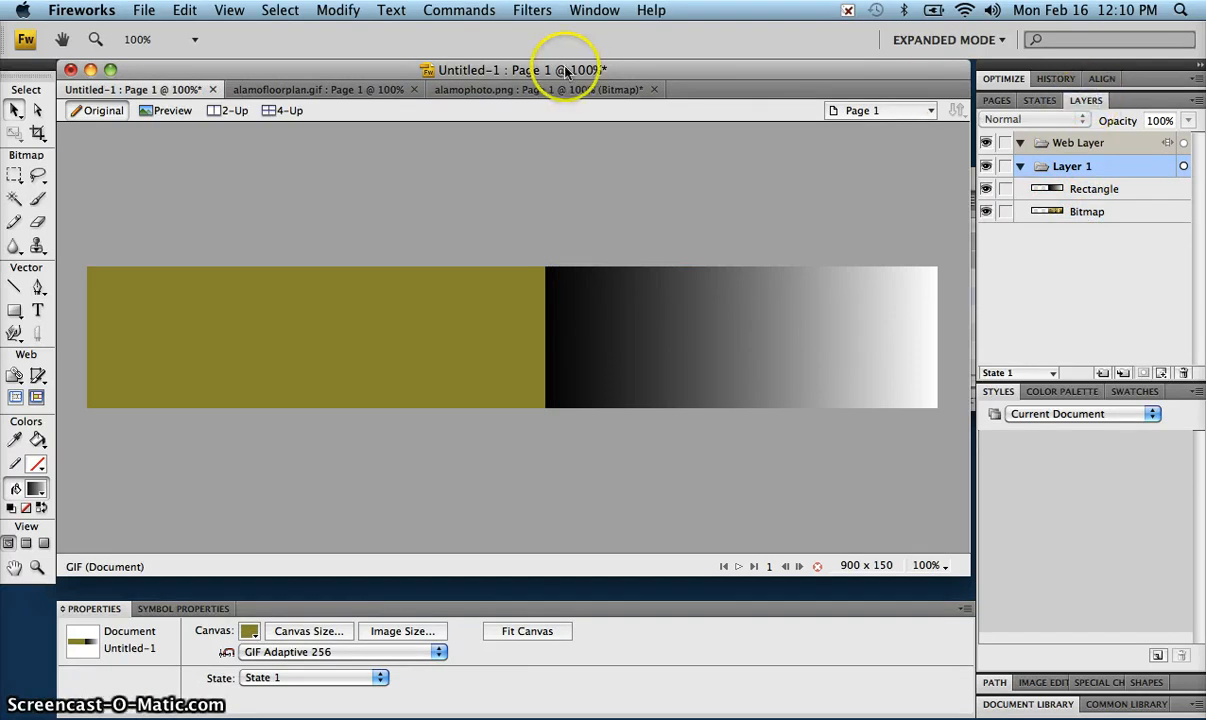
pyautogui.click(600, 12)
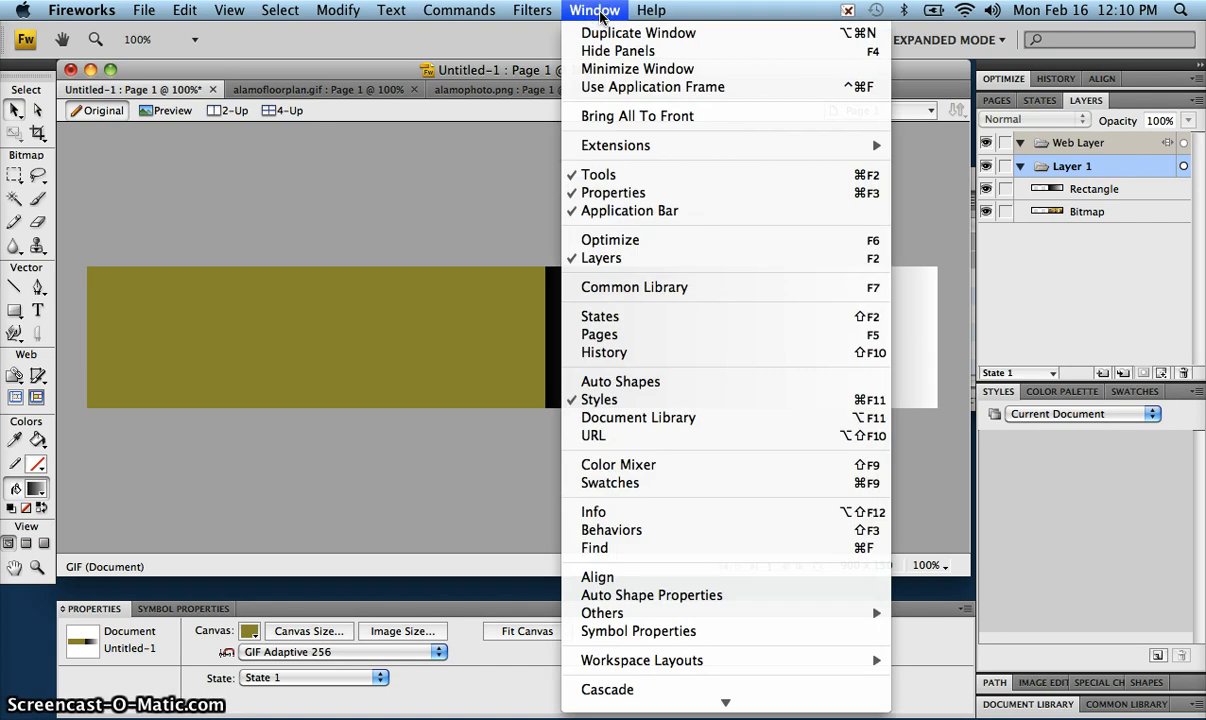
pyautogui.click(740, 16)
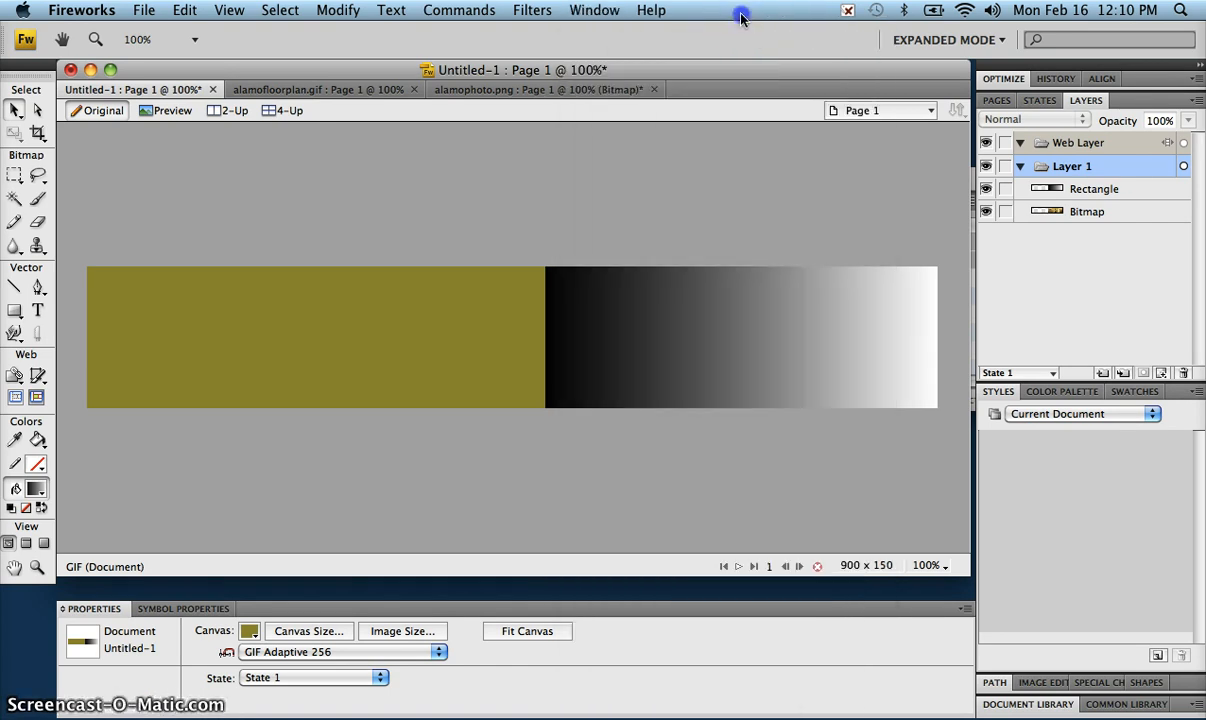
# Select the gradient rectangle together with the Alamo bitmap, group them as a mask and deselect the result.
pyautogui.click(1120, 190)
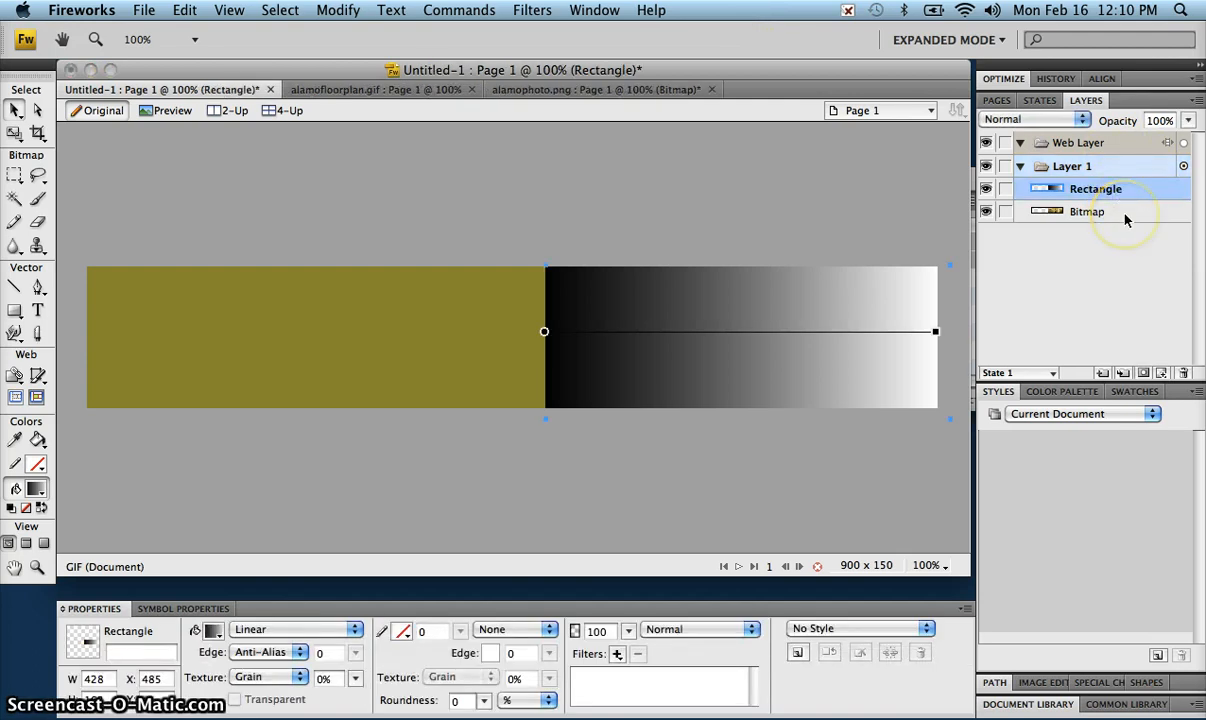
pyautogui.keyDown('shift'); pyautogui.click(1125, 212); pyautogui.keyUp('shift')
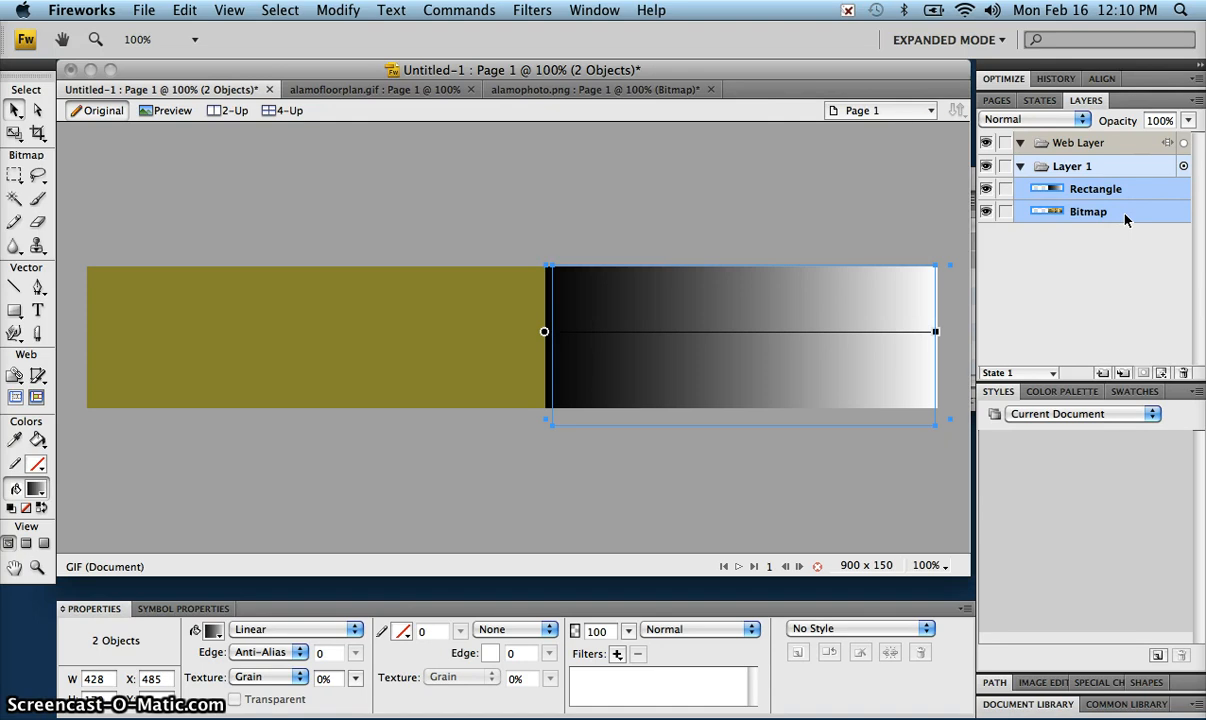
pyautogui.click(340, 12)
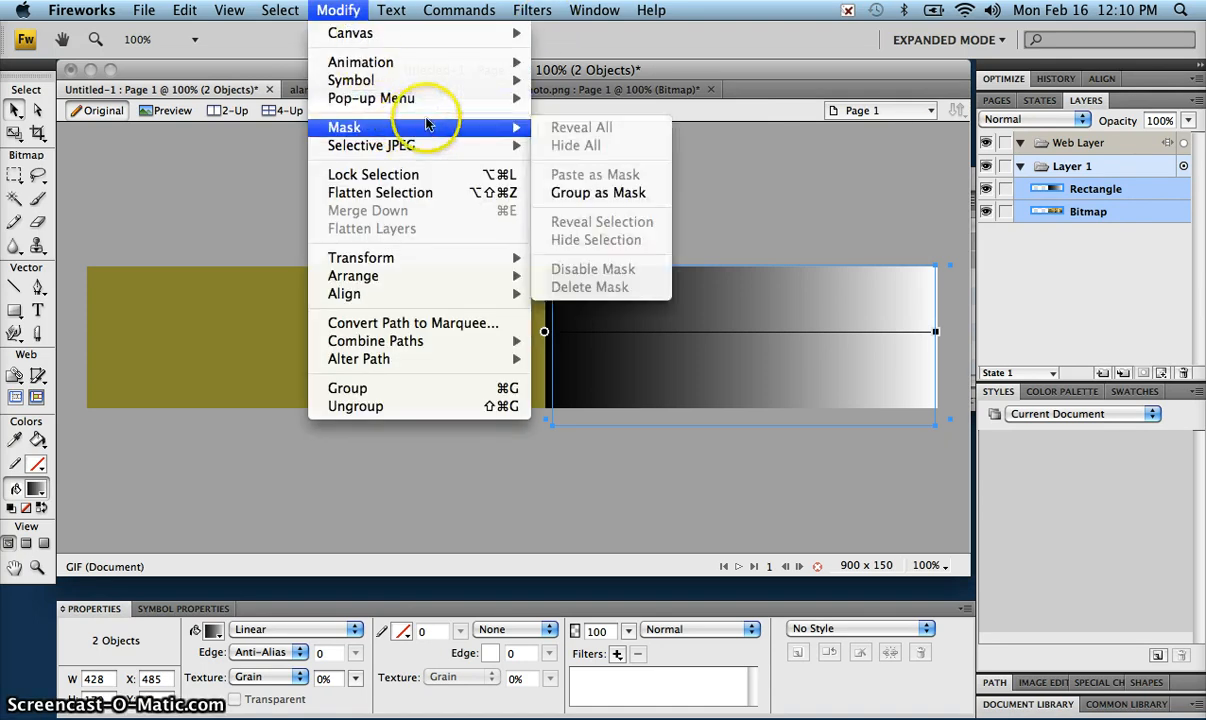
pyautogui.moveTo(510, 133)
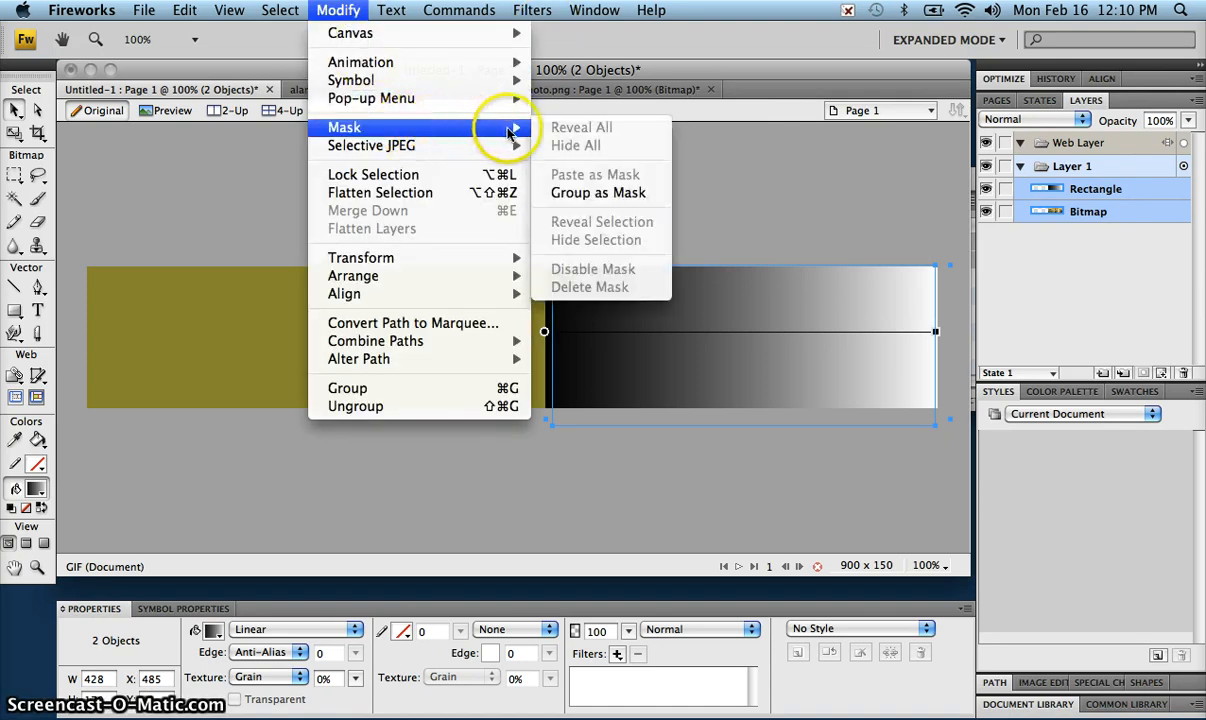
pyautogui.click(595, 195)
pyautogui.click(591, 195)
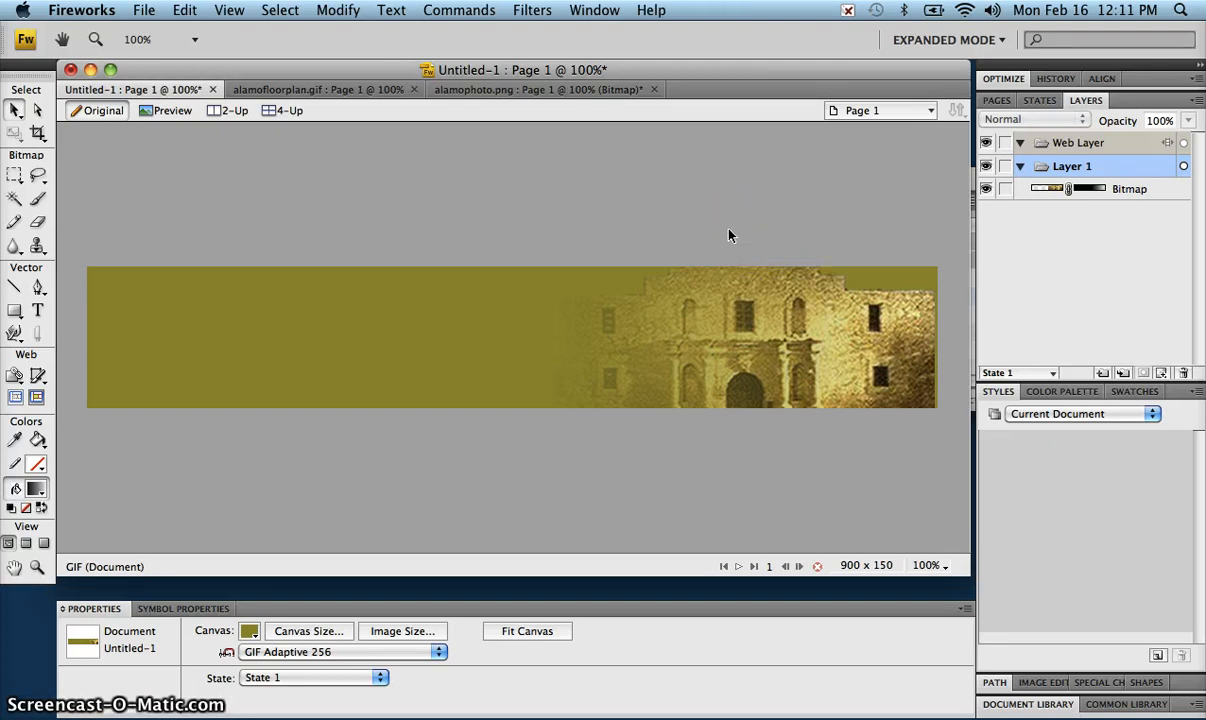
pyautogui.click(649, 296)
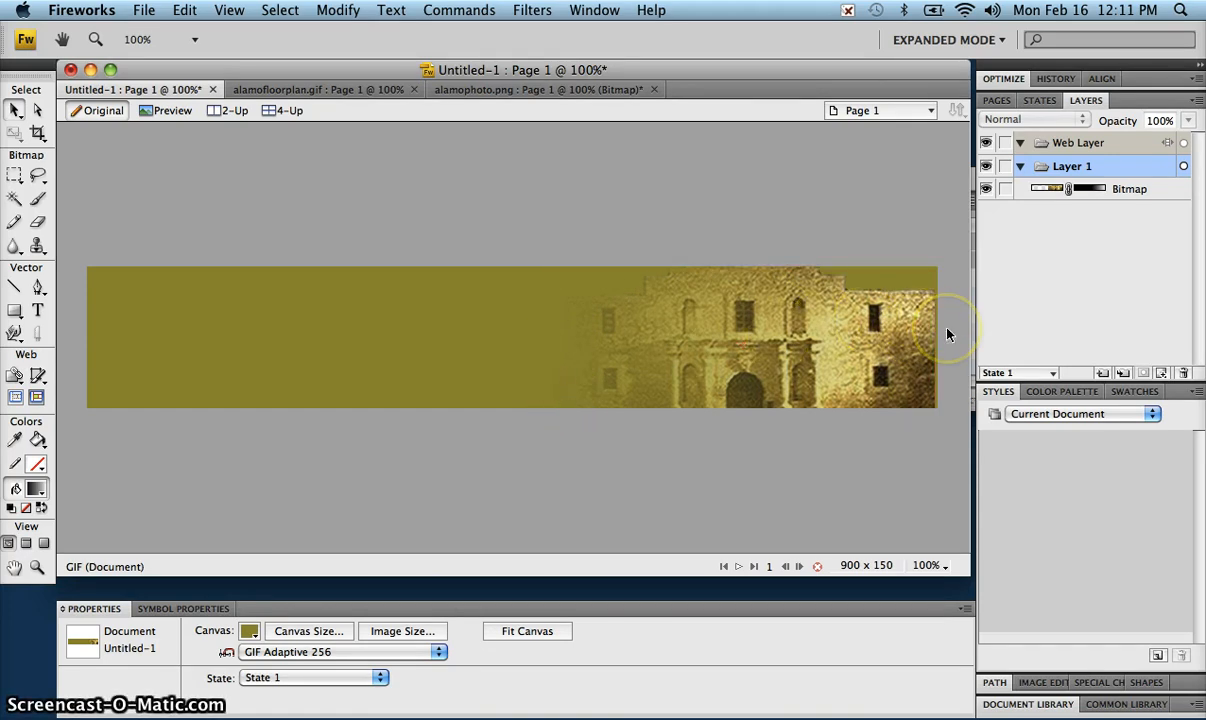
pyautogui.click(734, 222)
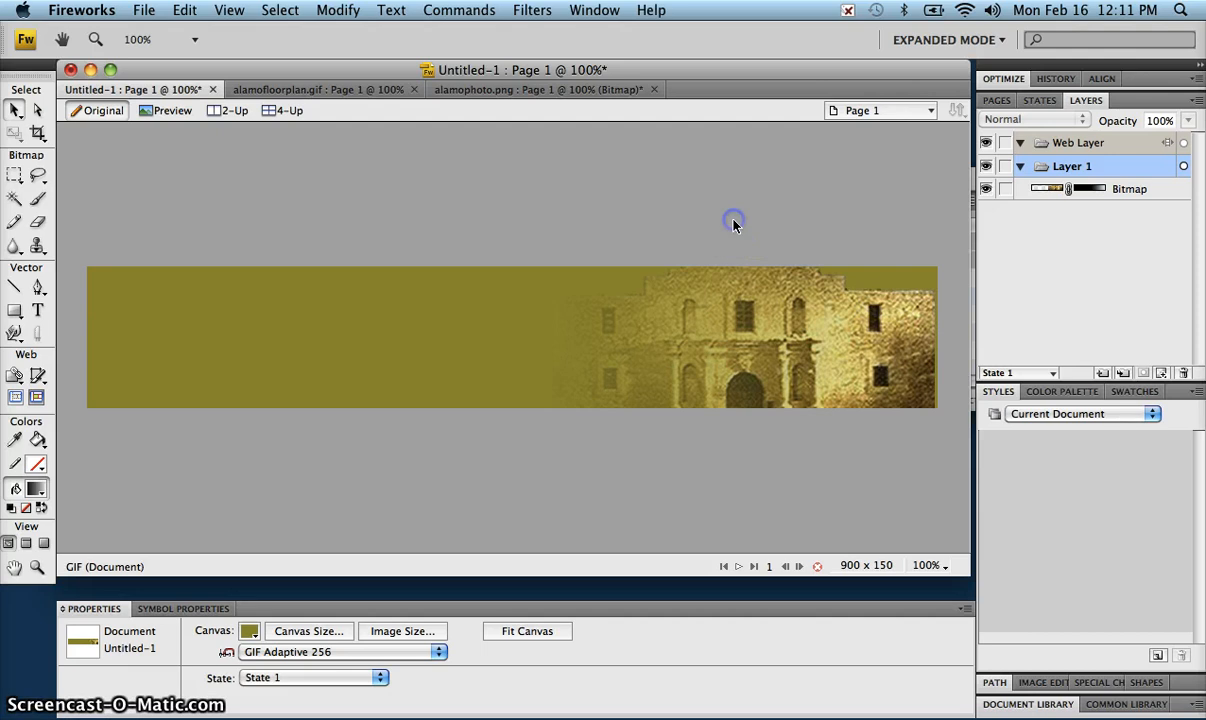
# Switch to alamofloorplan.gif and set the Magic Wand tolerance to 100 for picking out the black lines around the chapel.
pyautogui.click(280, 89)
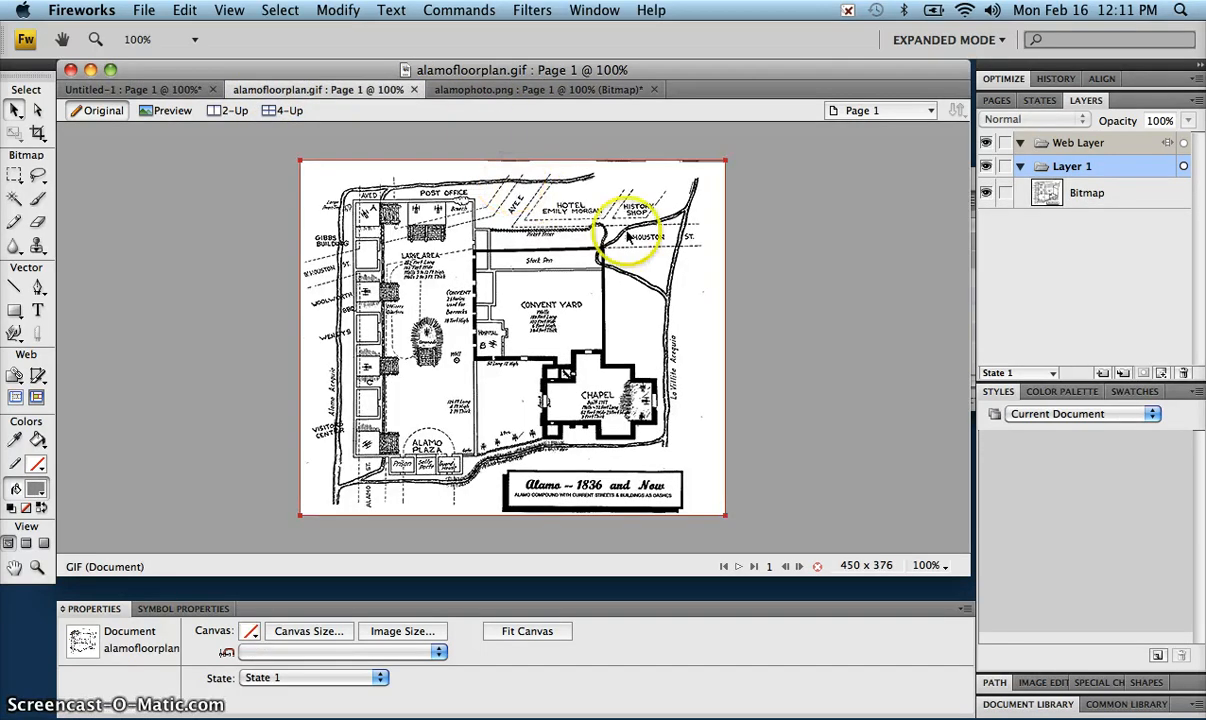
pyautogui.press('super+equal')
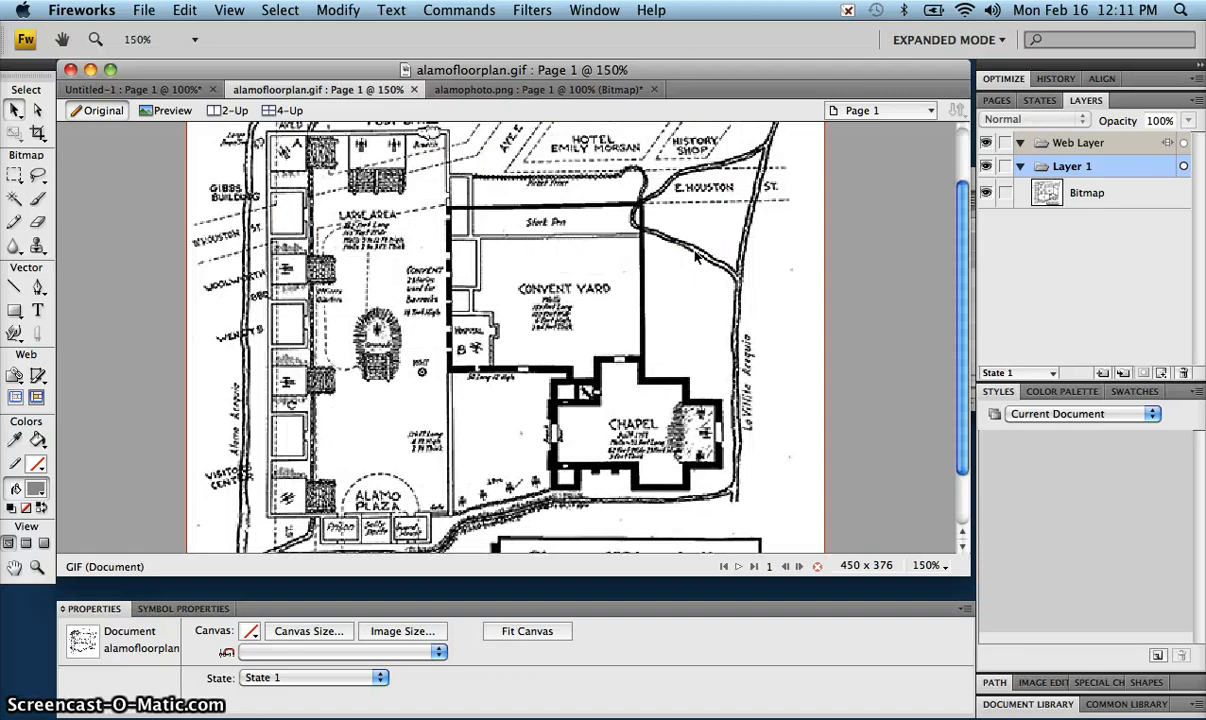
pyautogui.press('super+equal')
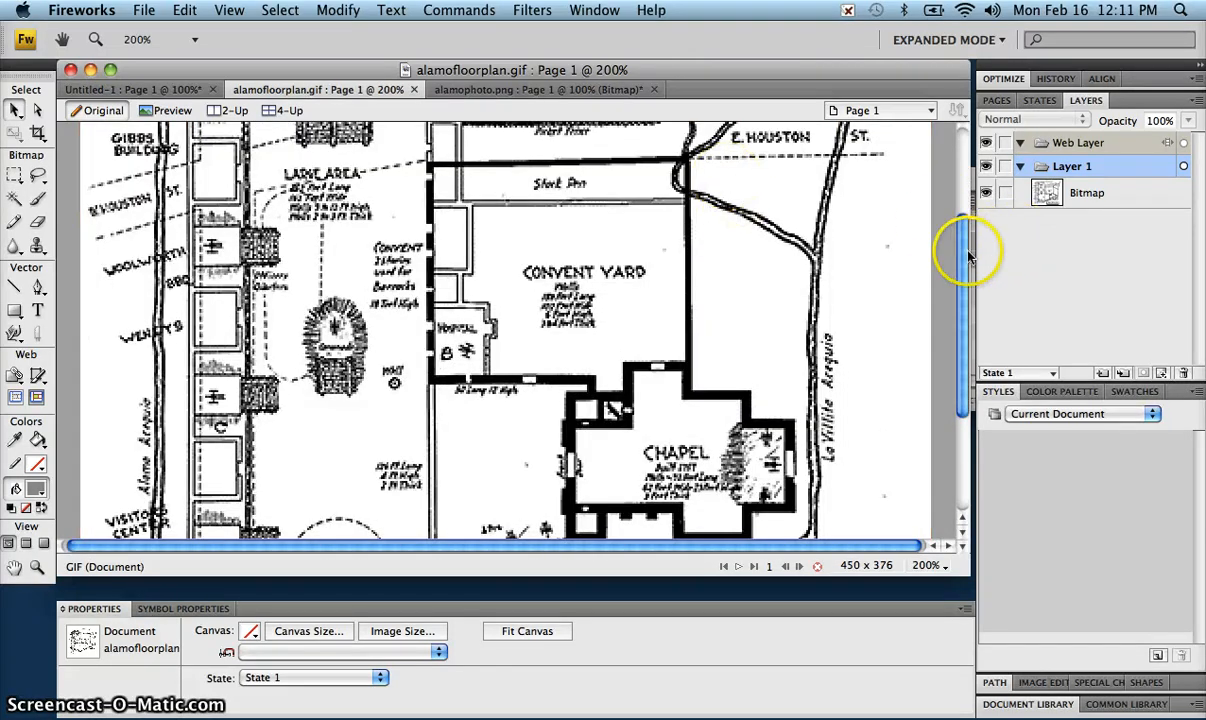
pyautogui.moveTo(963, 250); pyautogui.dragTo(970, 298)
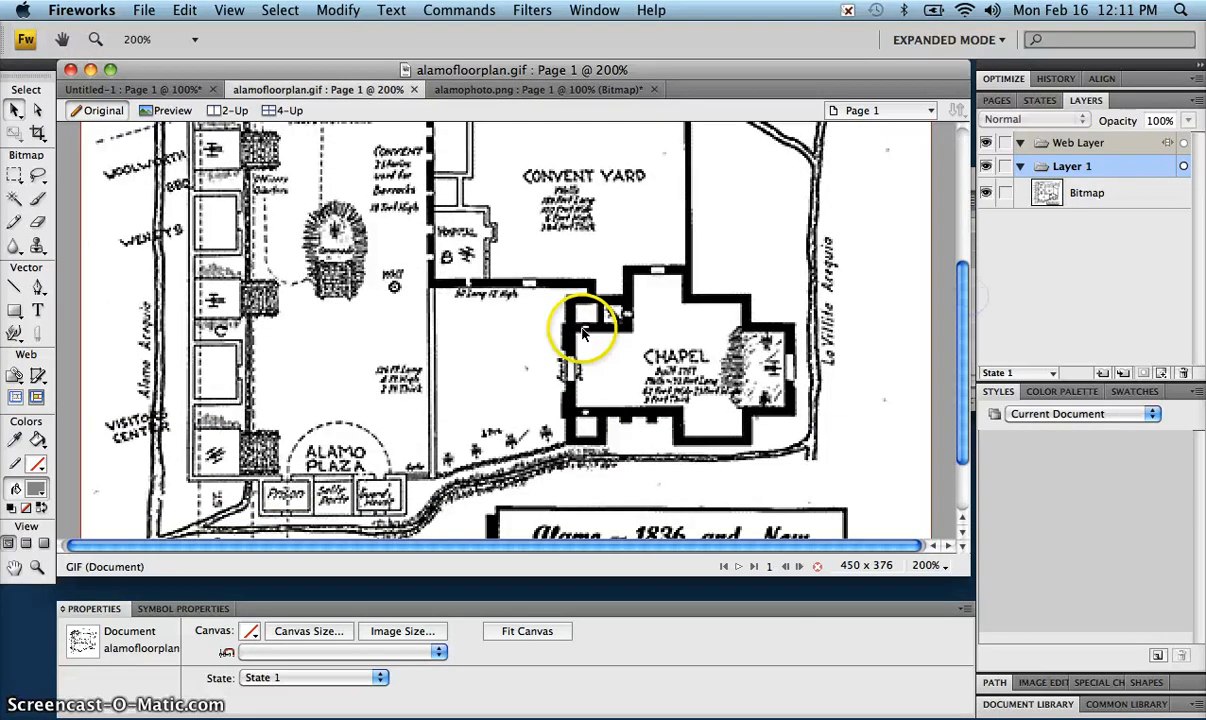
pyautogui.click(13, 200)
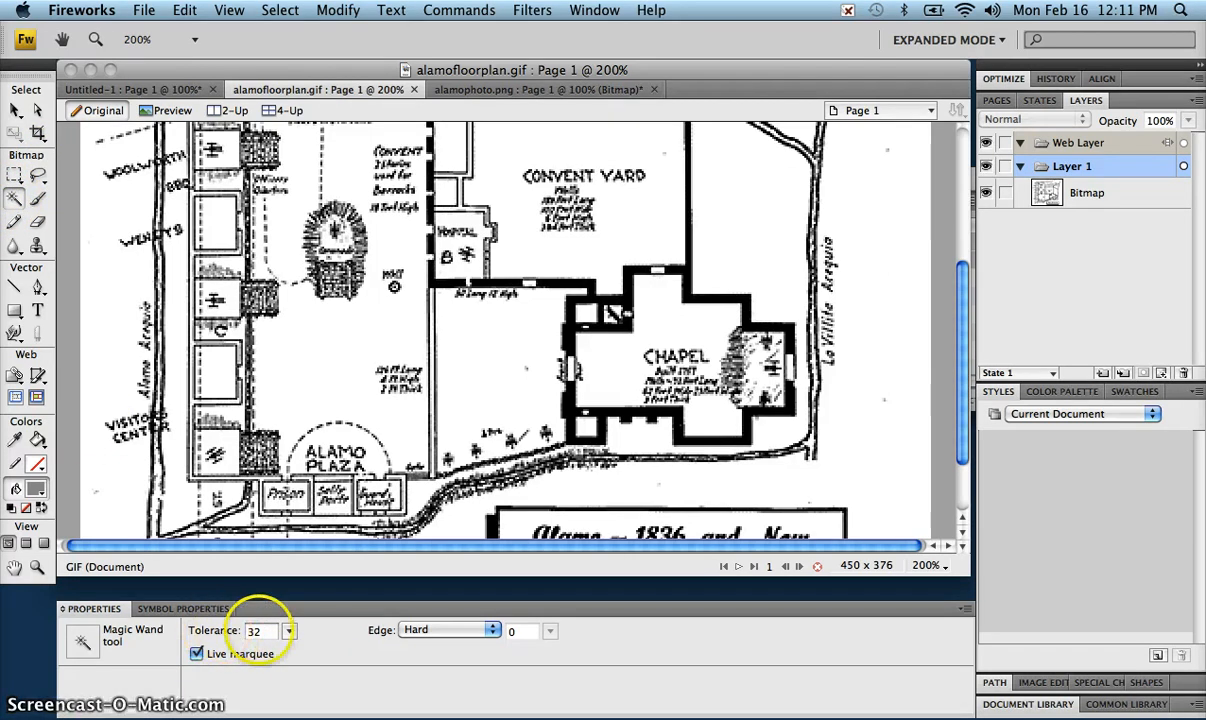
pyautogui.doubleClick(255, 631)
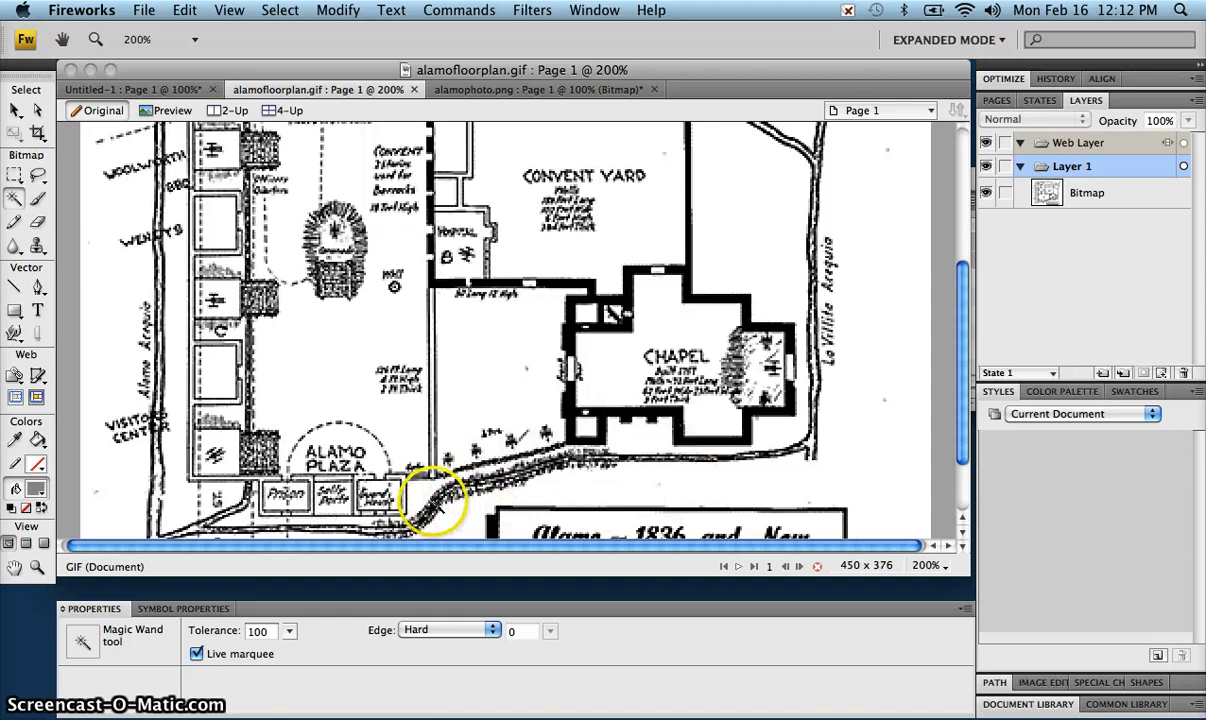
# Try to select the road below the Alamo Plaza and the connected chapel and convent walls with the Magic Wand.
pyautogui.click(420, 498)
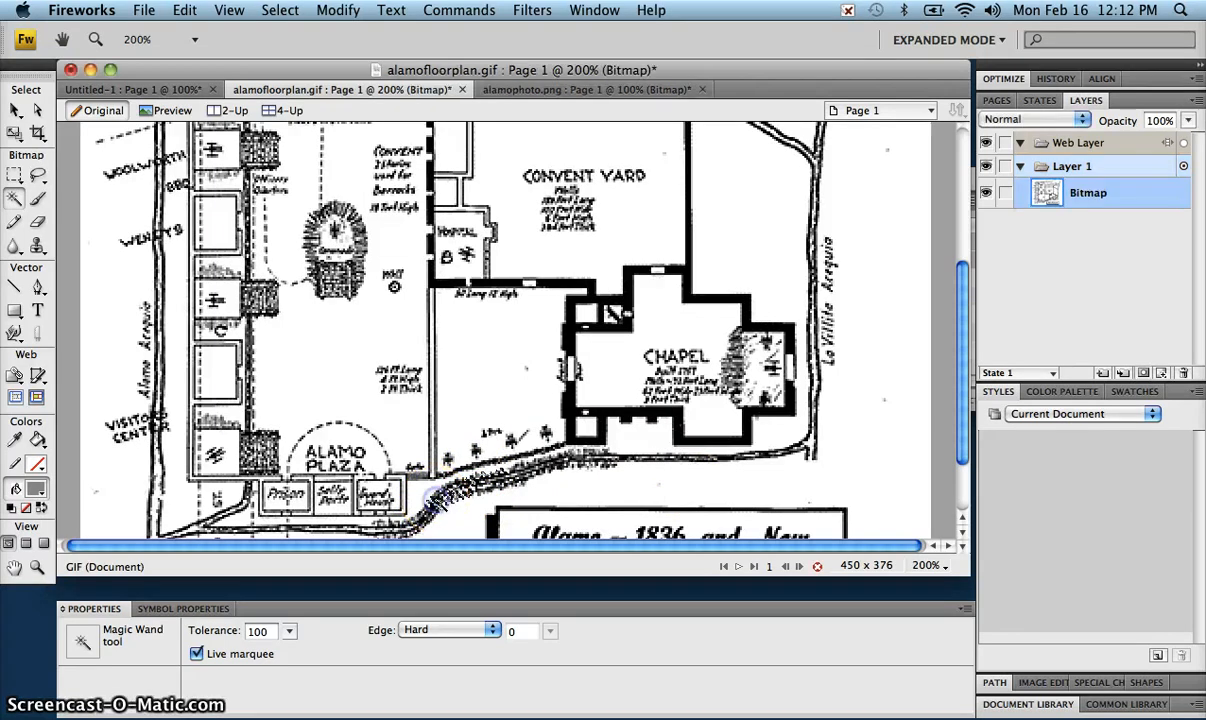
pyautogui.click(434, 511)
pyautogui.click(431, 511)
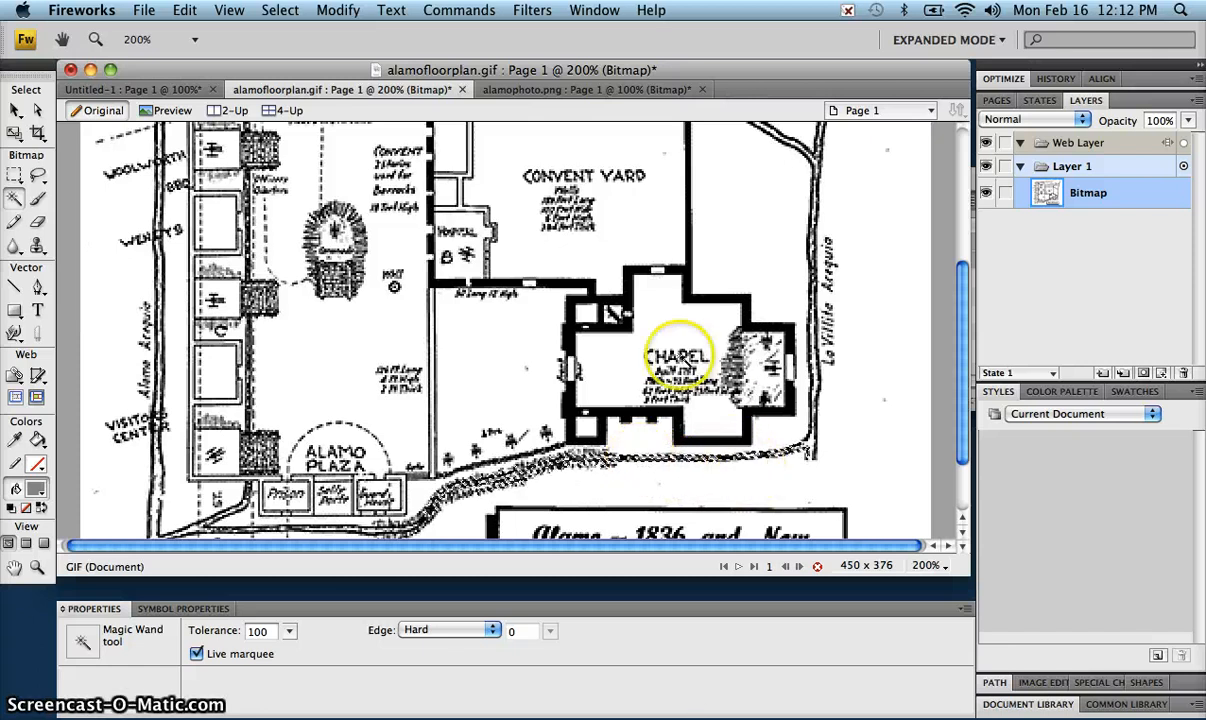
pyautogui.click(571, 432)
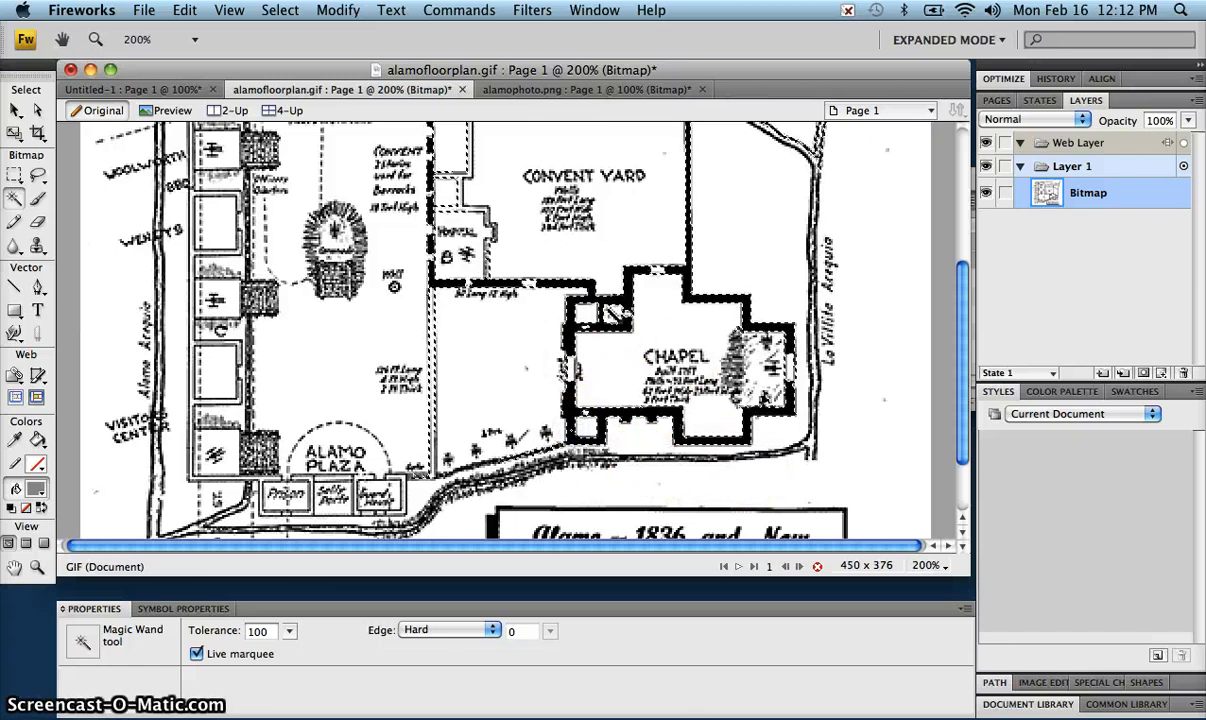
pyautogui.click(582, 385)
pyautogui.scroll(-1, 583, 388)
pyautogui.scroll(5, 583, 388)
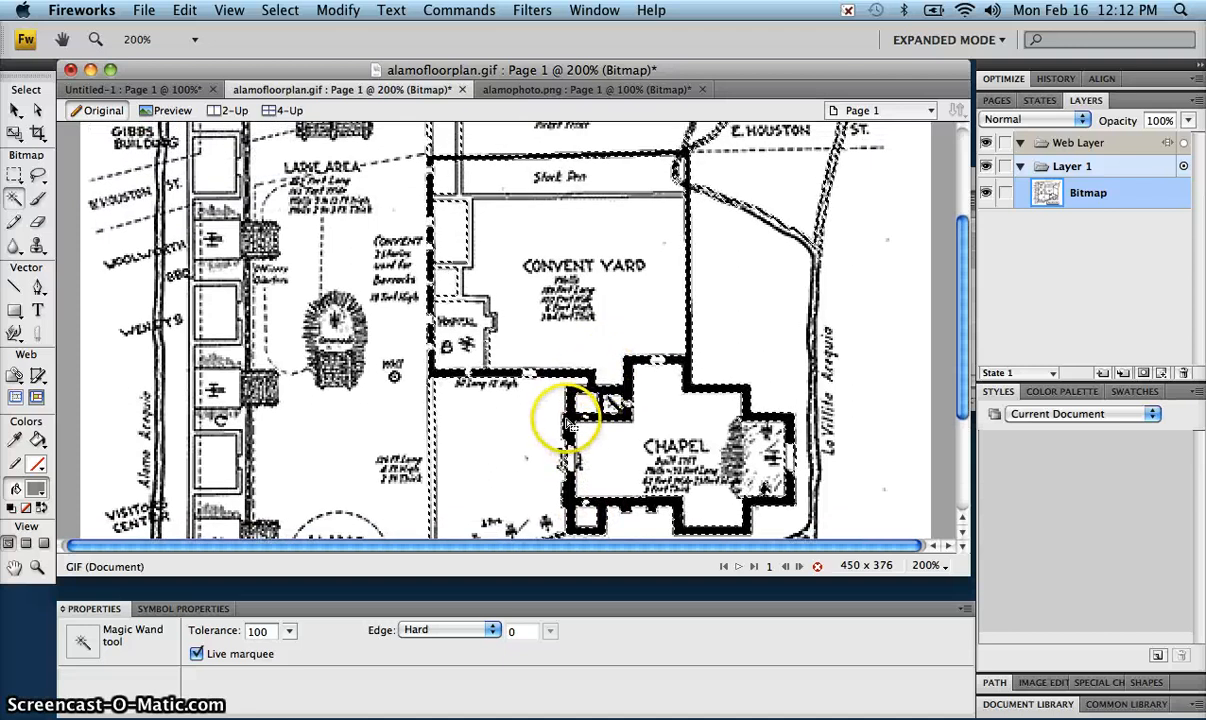
pyautogui.scroll(7, 557, 414)
pyautogui.scroll(-15, 563, 412)
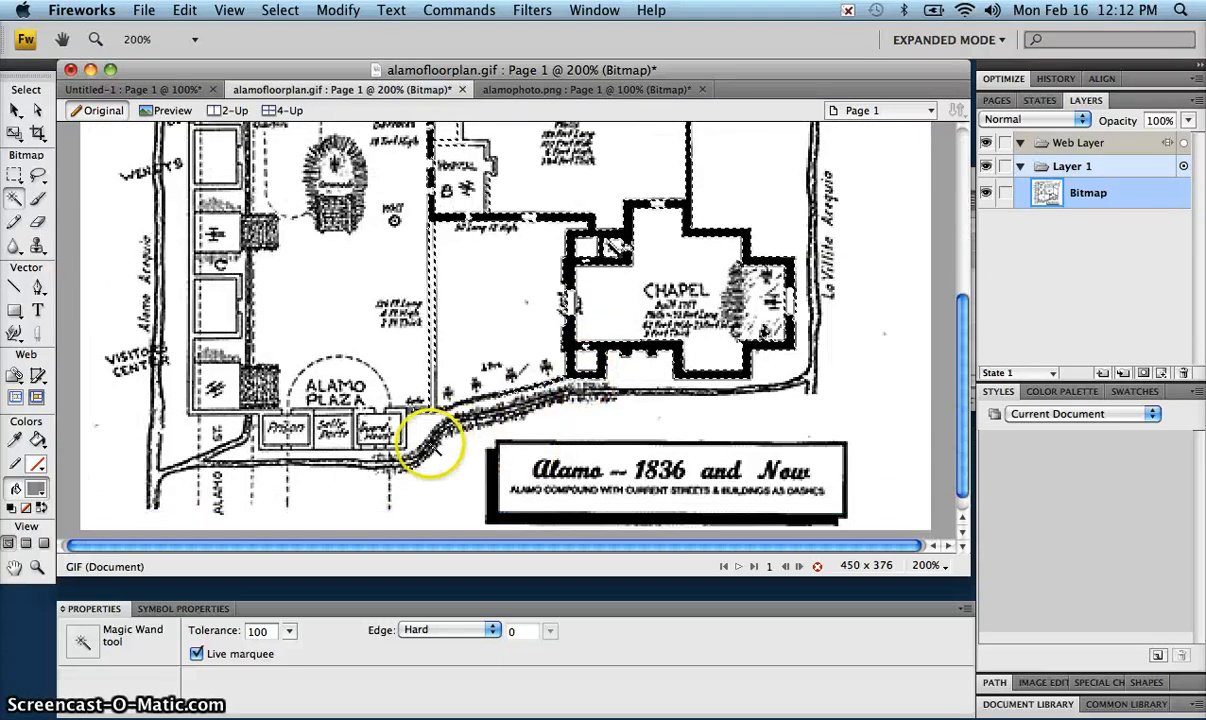
# Try to build a Magic Wand selection from the shaded road just below the plaza and chapel.
pyautogui.click(452, 442)
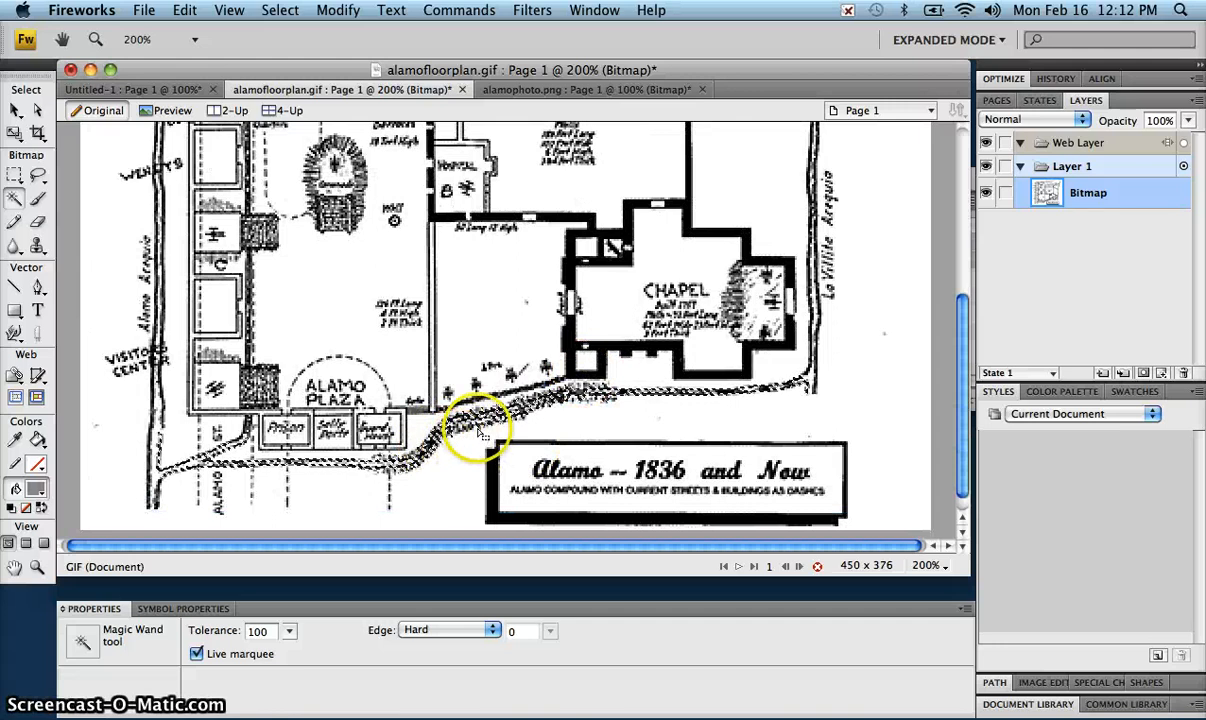
pyautogui.click(429, 458)
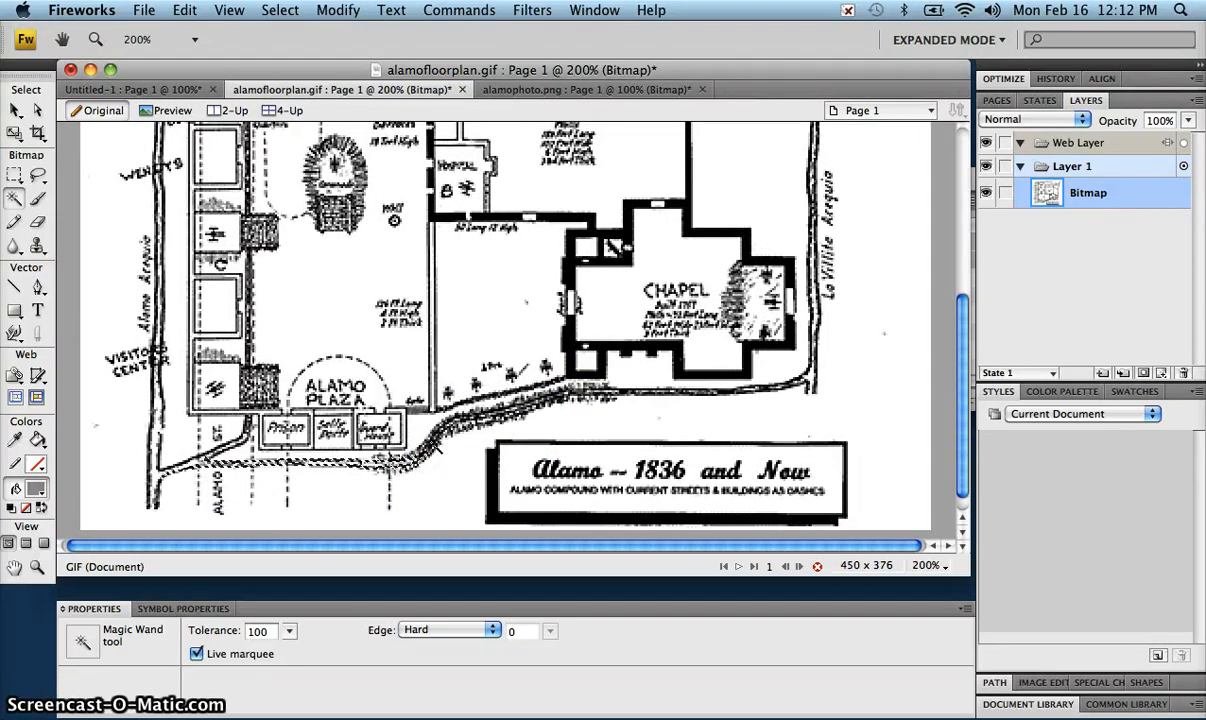
pyautogui.keyDown('shift'); pyautogui.click(437, 443); pyautogui.keyUp('shift')
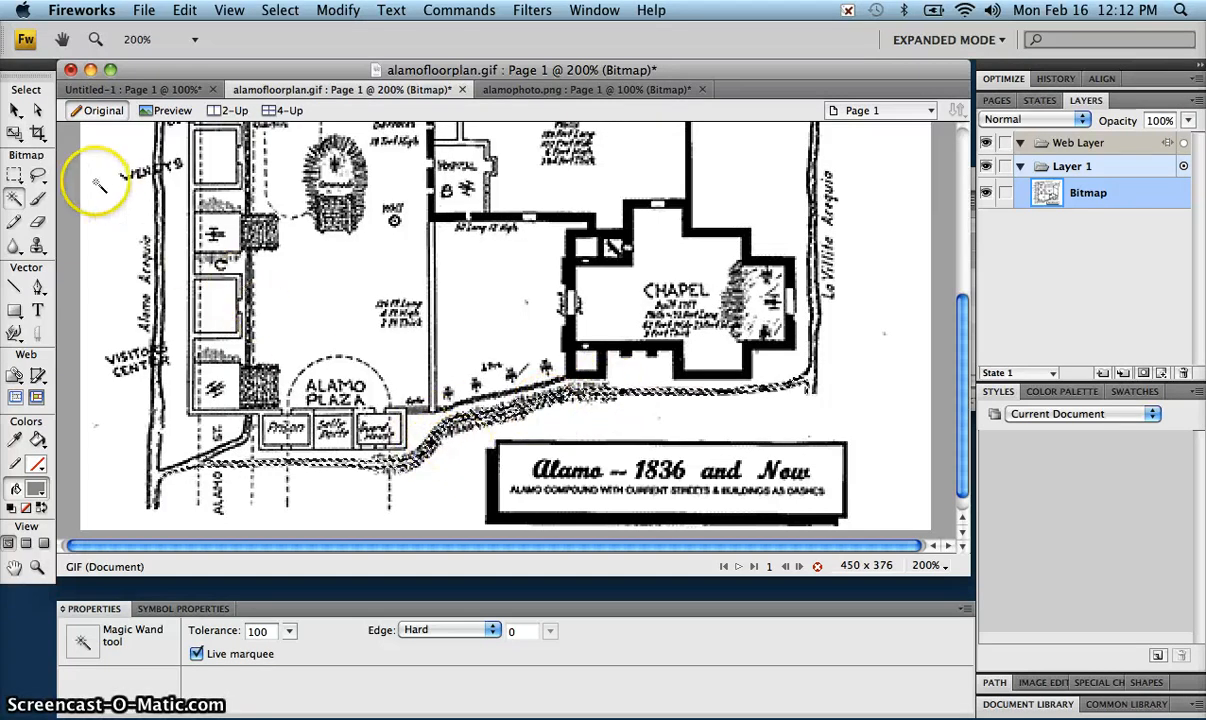
pyautogui.click(16, 112)
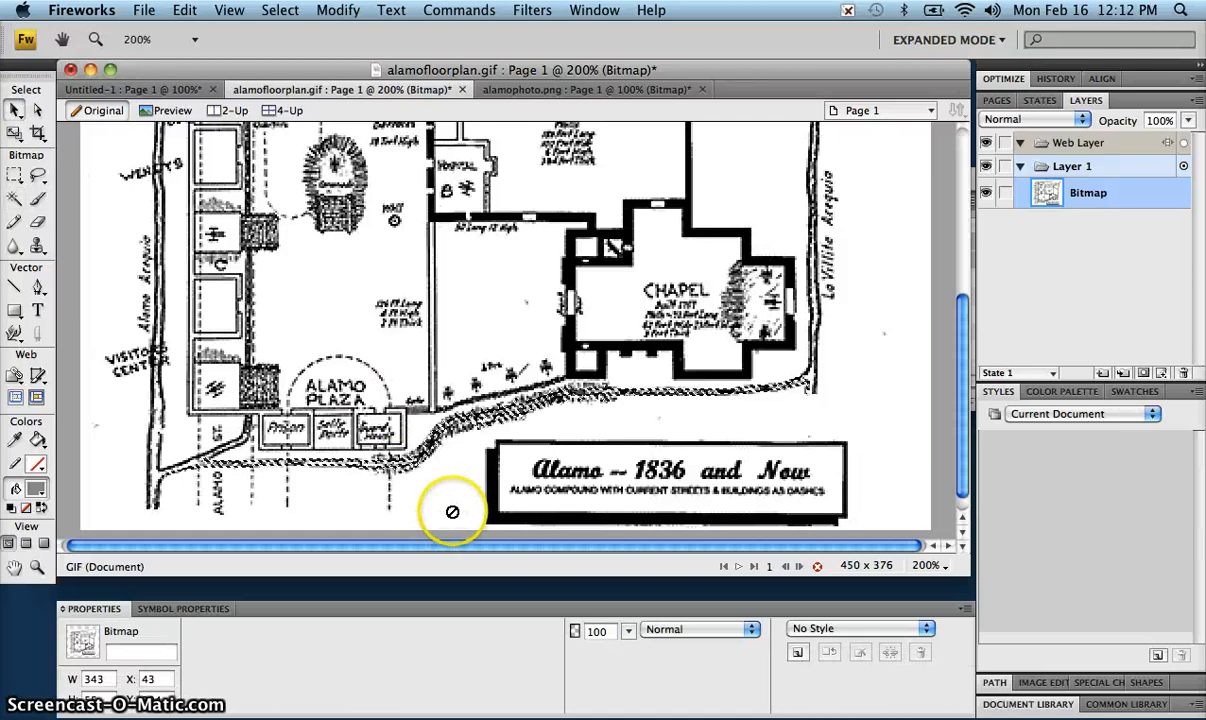
# Select the road lines with the Magic Wand and add the connecting streets, compound walls and chapel outline to the selection.
pyautogui.click(14, 198)
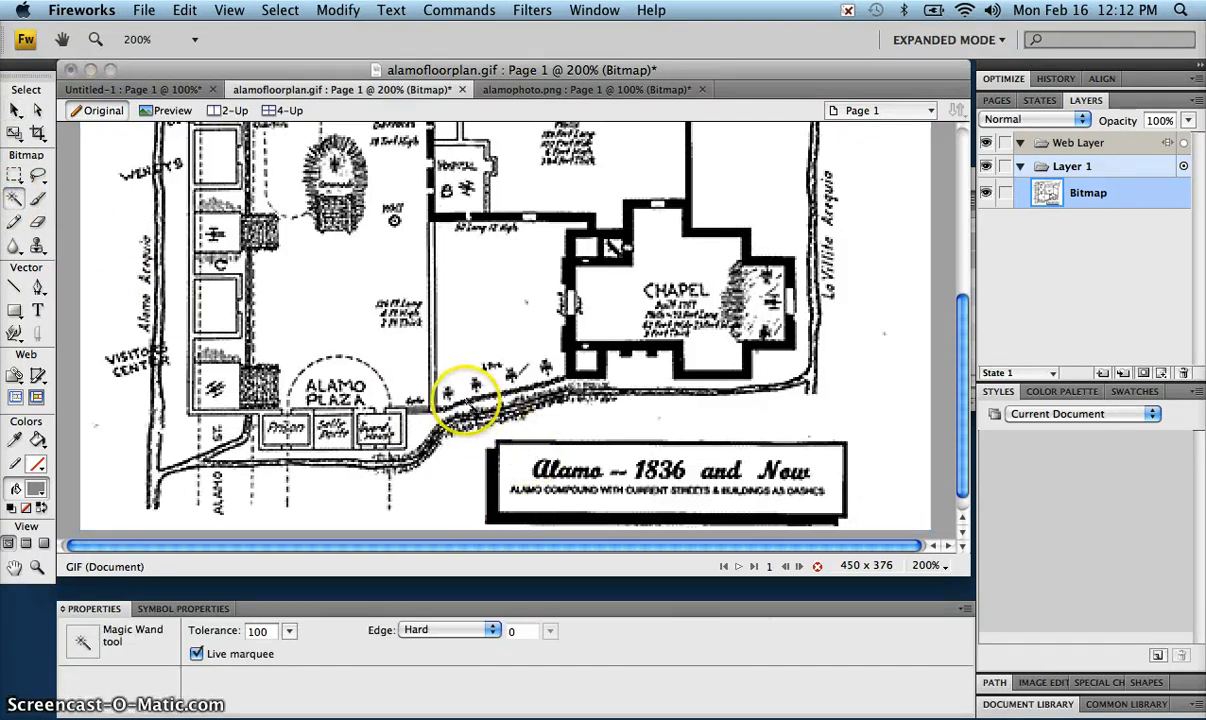
pyautogui.click(470, 405)
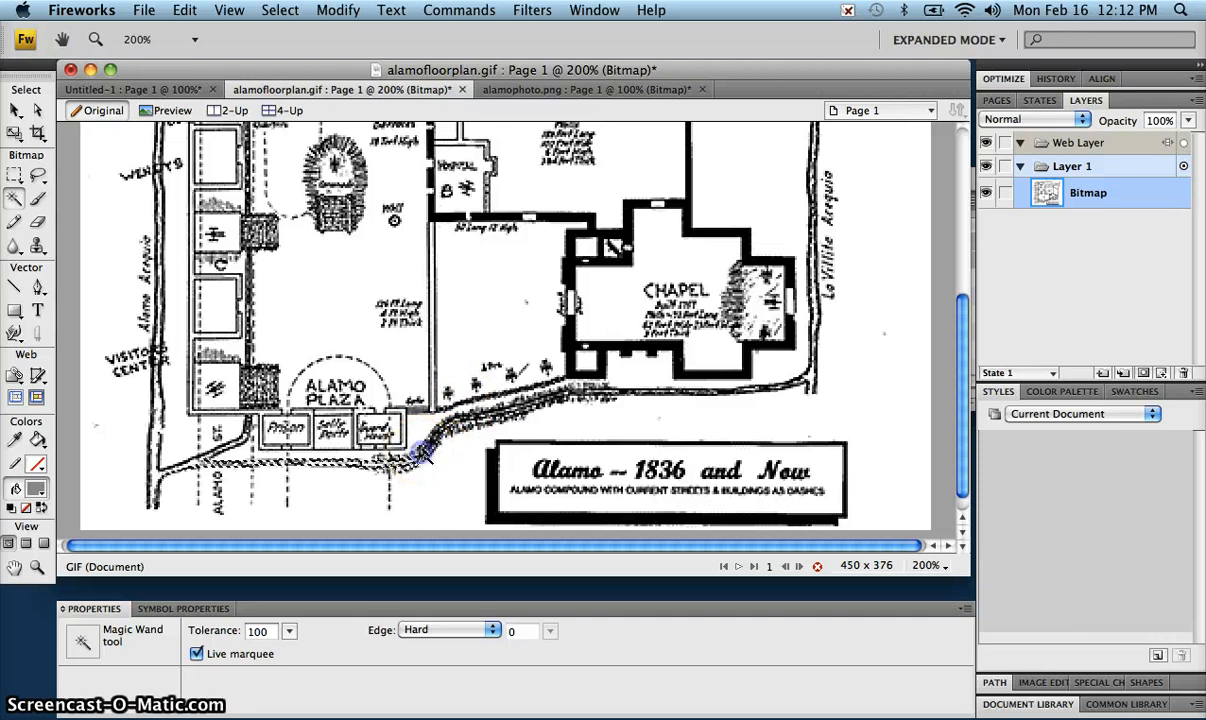
pyautogui.click(428, 450)
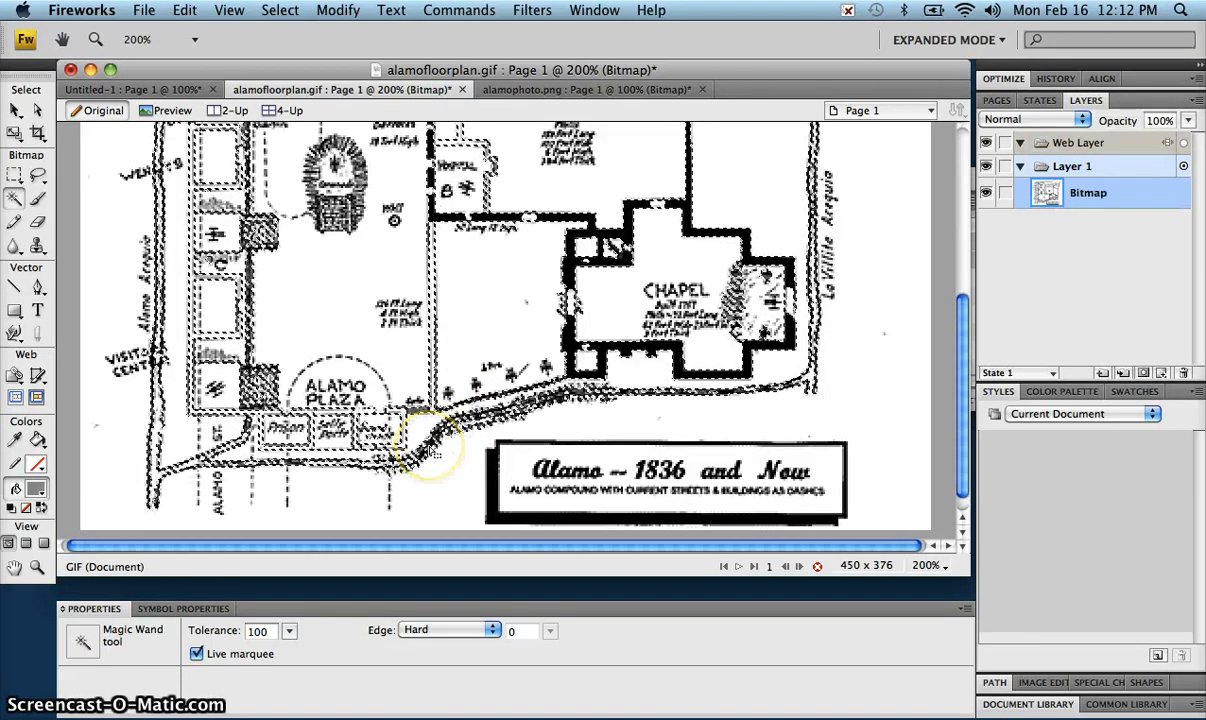
pyautogui.click(432, 350)
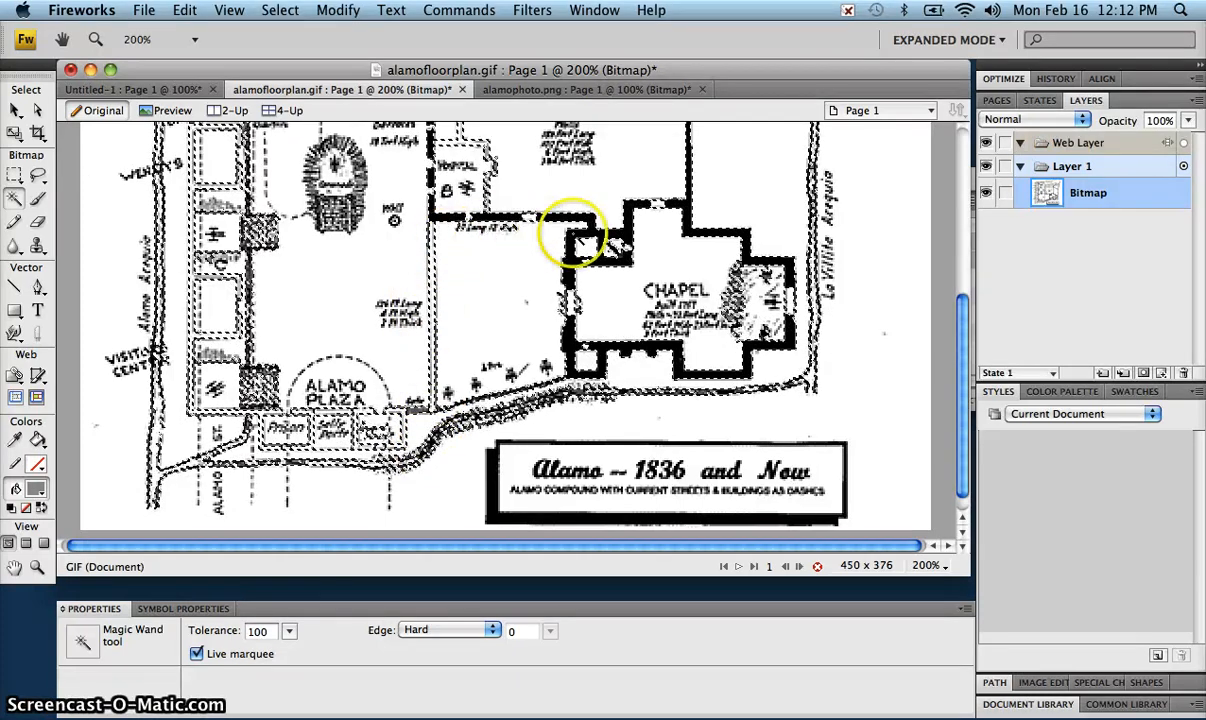
# Examine the whole floor plan to check which walls, roads and buildings the Magic Wand selection covers.
pyautogui.scroll(-1, 686, 340)
pyautogui.scroll(1, 675, 349)
pyautogui.scroll(5, 668, 350)
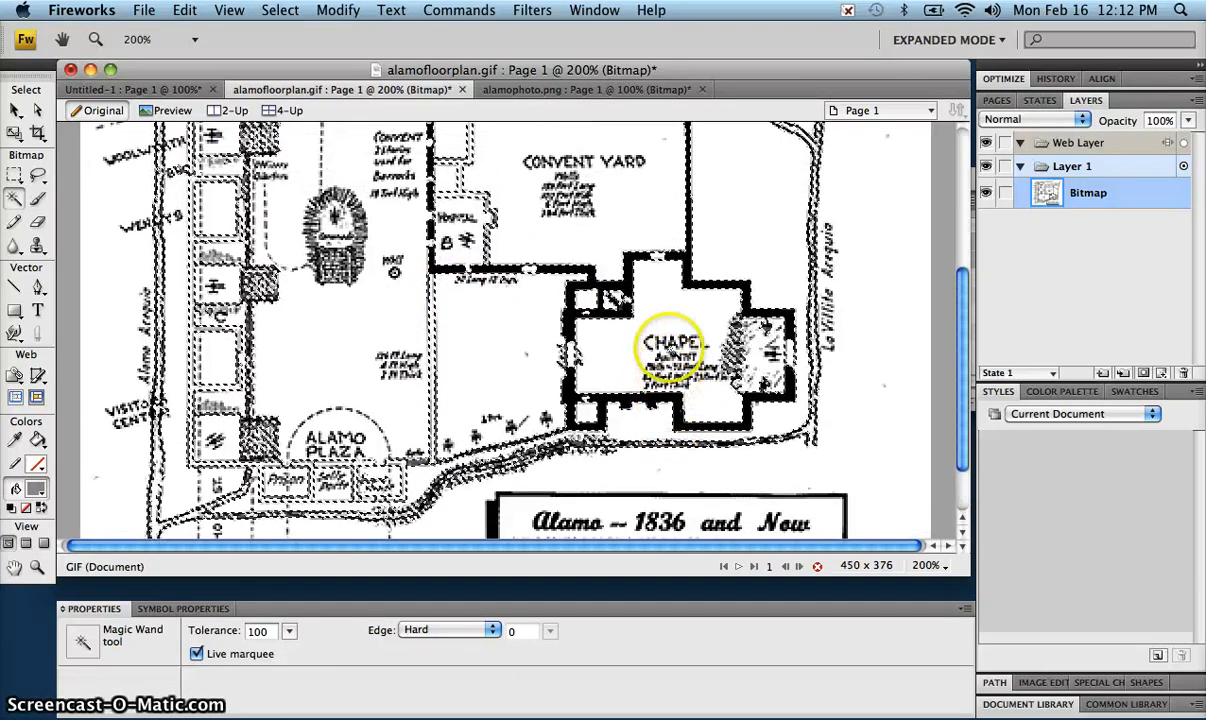
pyautogui.scroll(3, 668, 347)
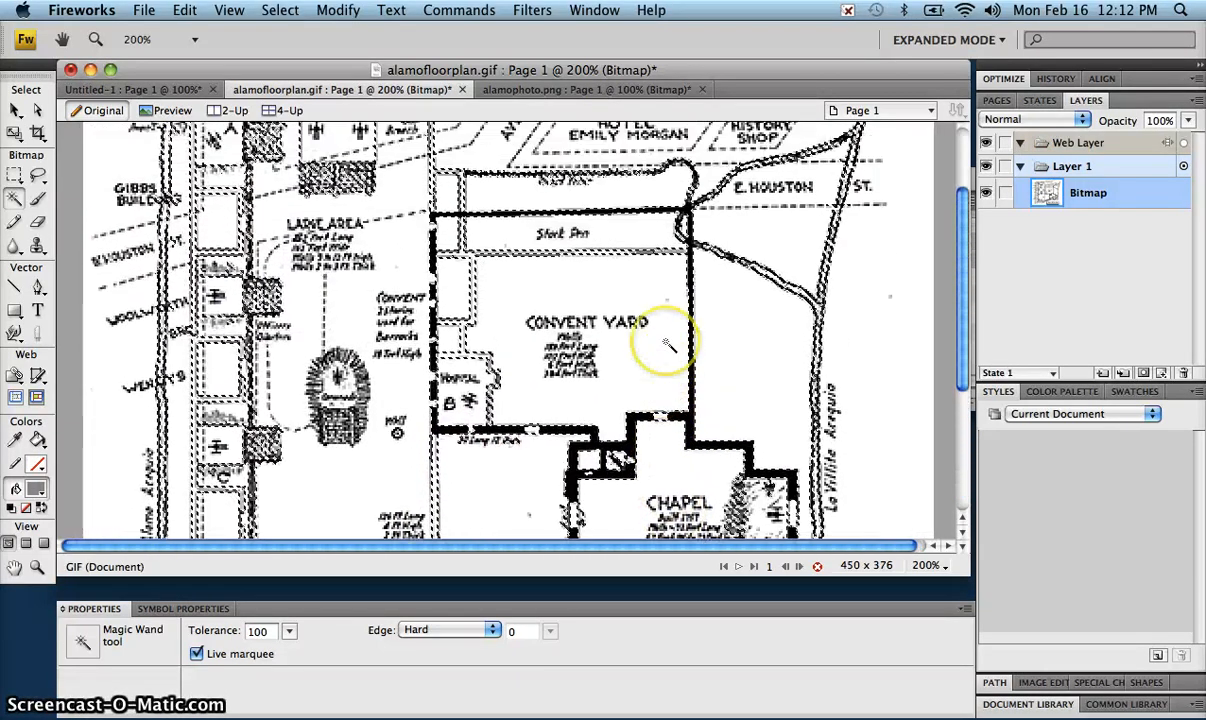
pyautogui.scroll(1, 668, 345)
pyautogui.scroll(2, 667, 344)
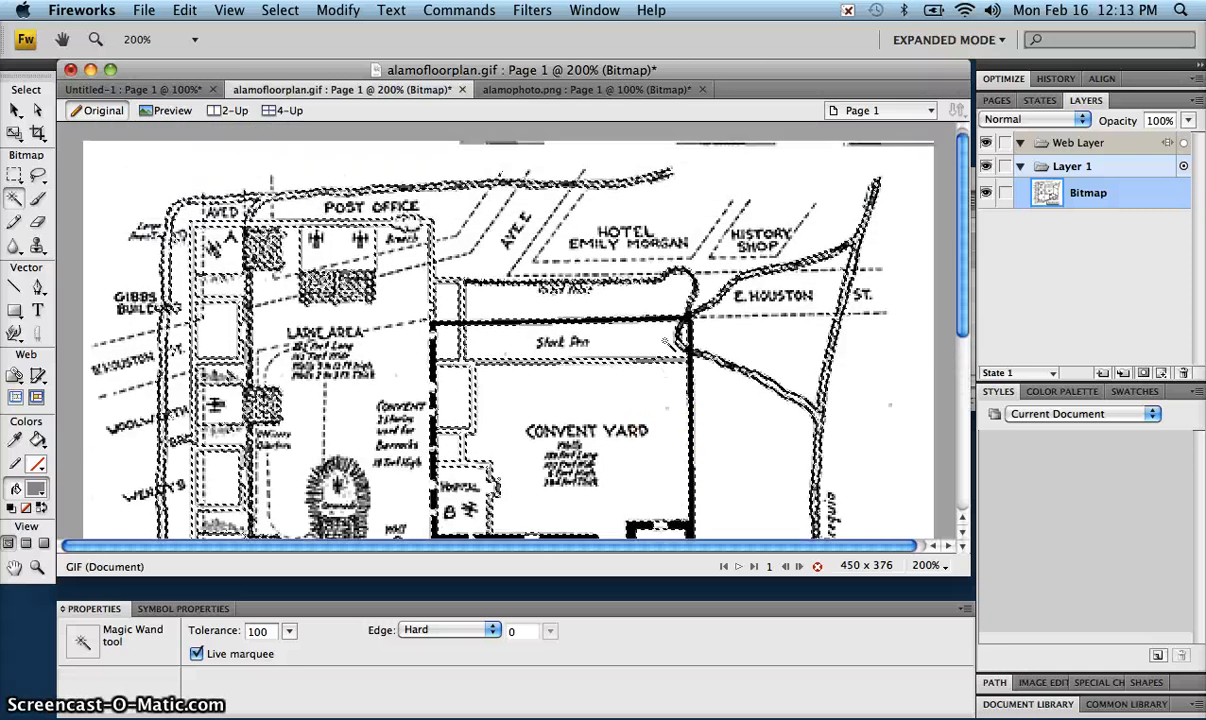
pyautogui.scroll(-3, 510, 328)
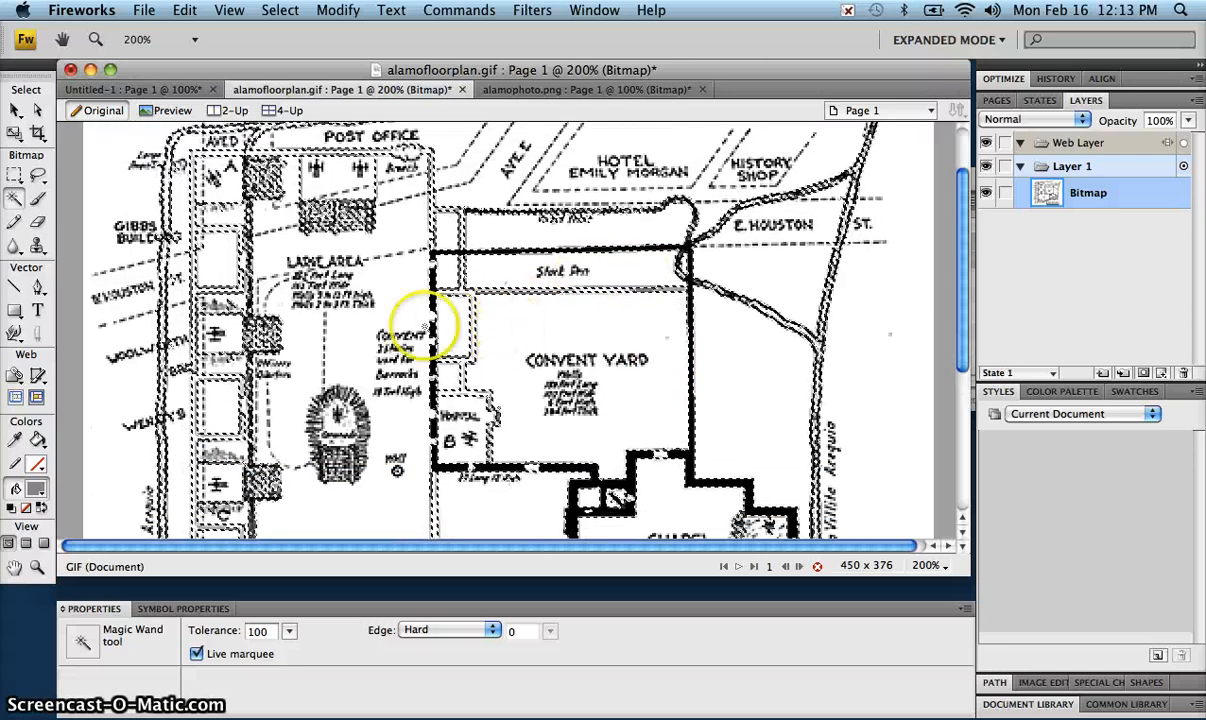
pyautogui.scroll(-4, 417, 323)
pyautogui.scroll(-1, 371, 327)
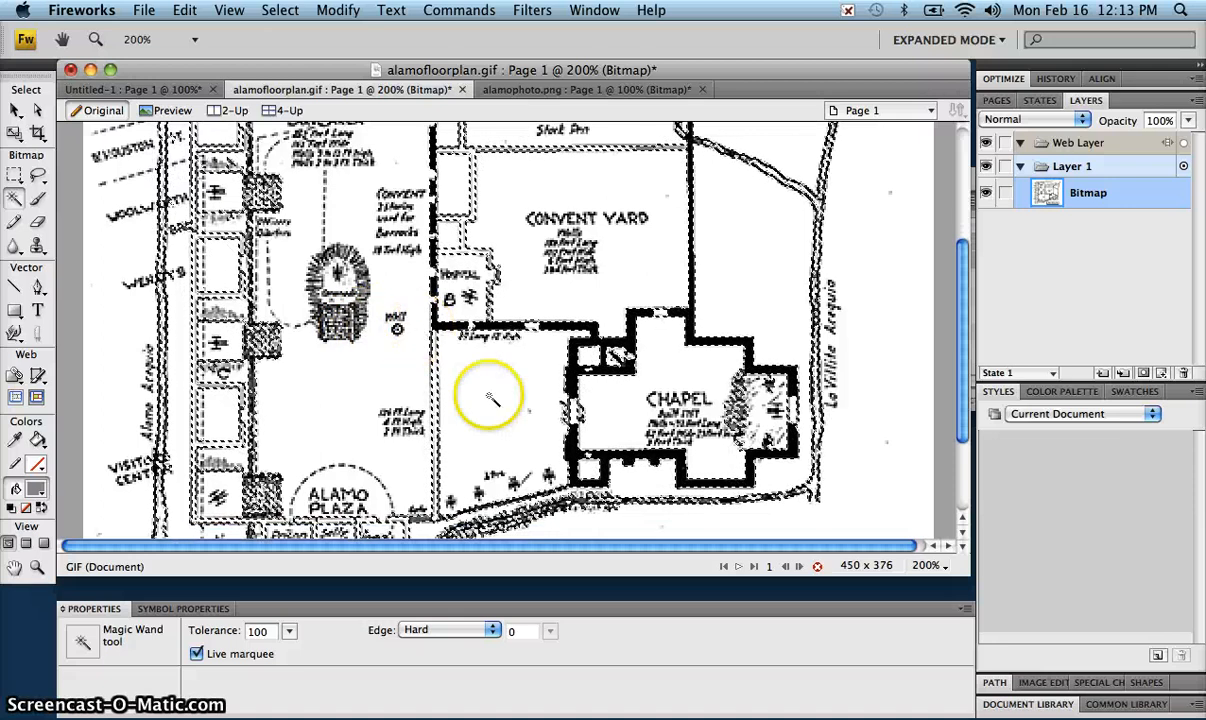
pyautogui.scroll(-3, 490, 437)
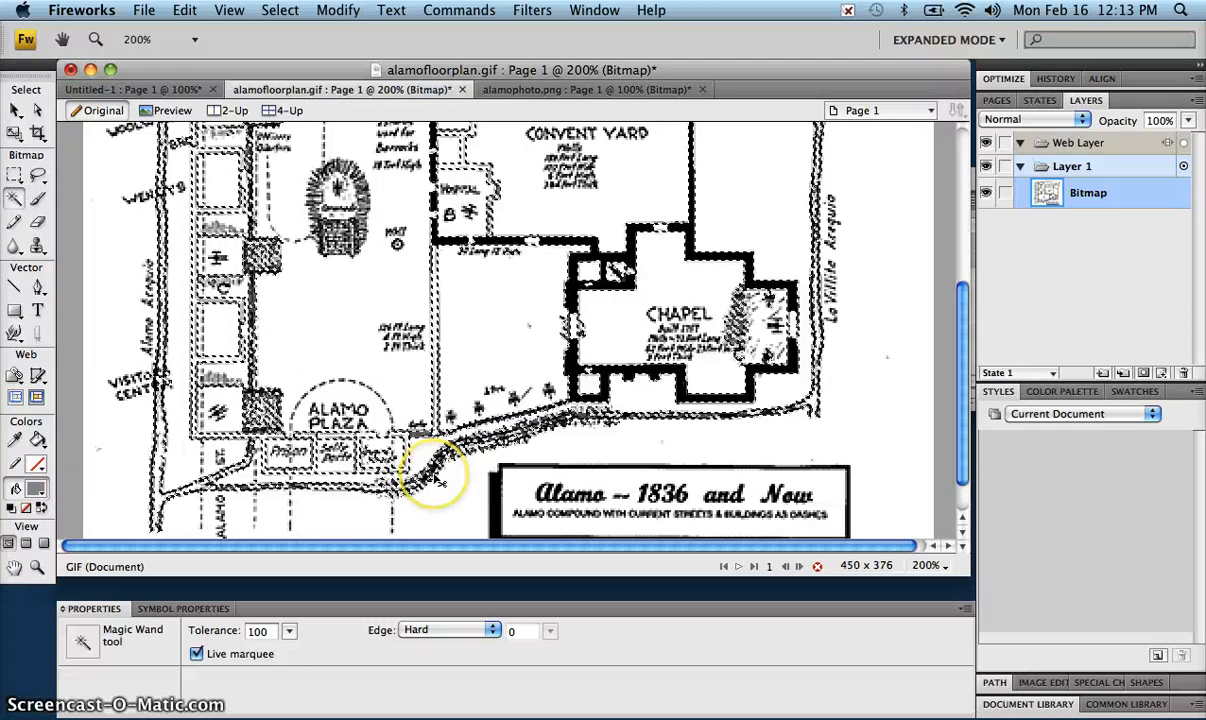
# Copy the selected floor plan lines into the Untitled-1 banner and move them up until the chapel walls lie on the canvas.
pyautogui.click(172, 91)
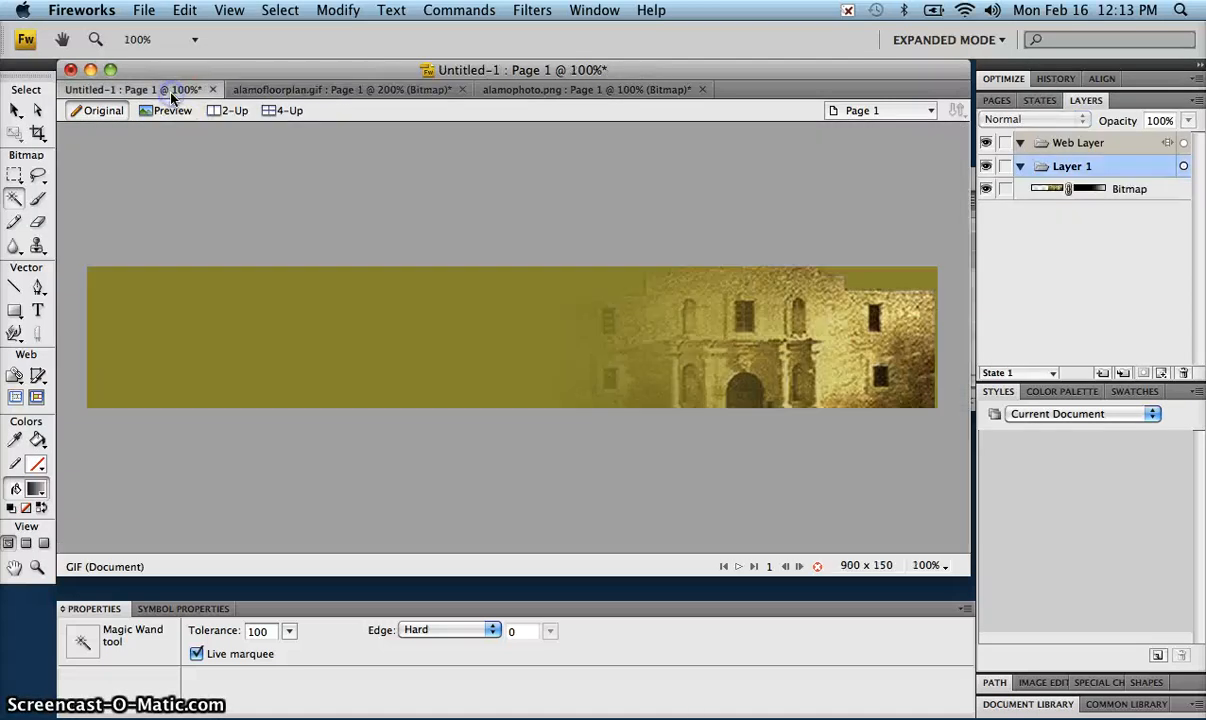
pyautogui.press('v')
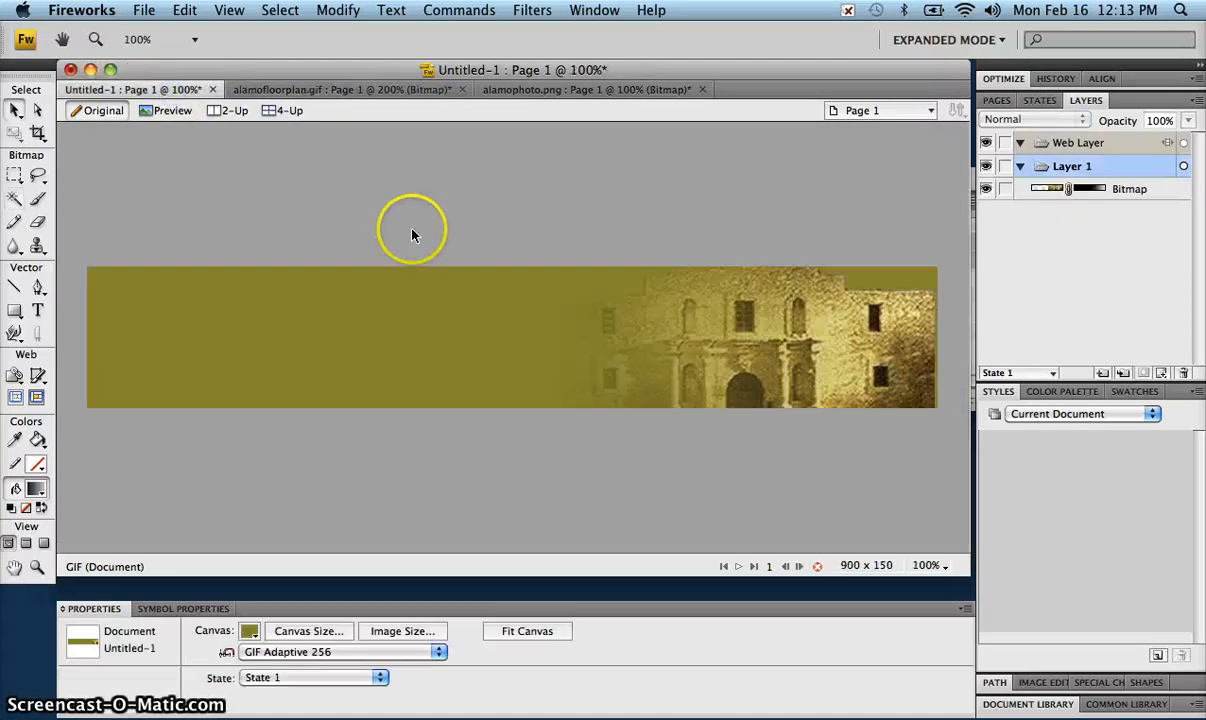
pyautogui.press('super+v')
pyautogui.click(13, 112)
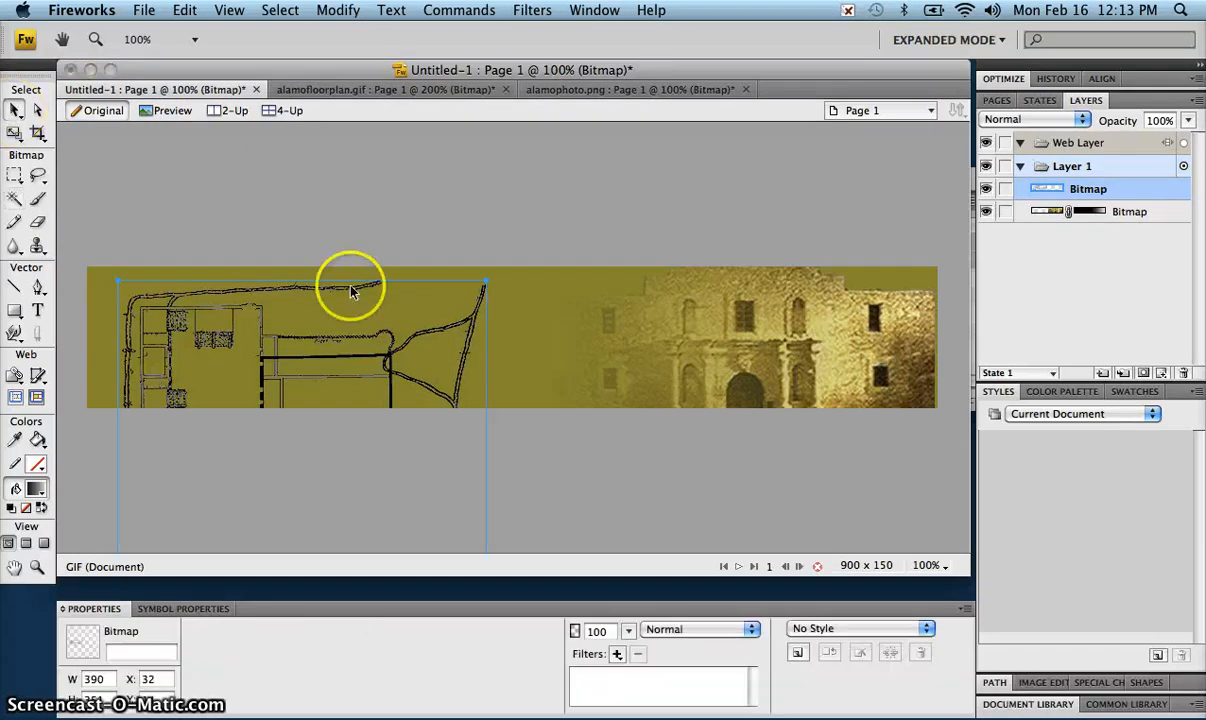
pyautogui.moveTo(343, 368); pyautogui.dragTo(345, 275)
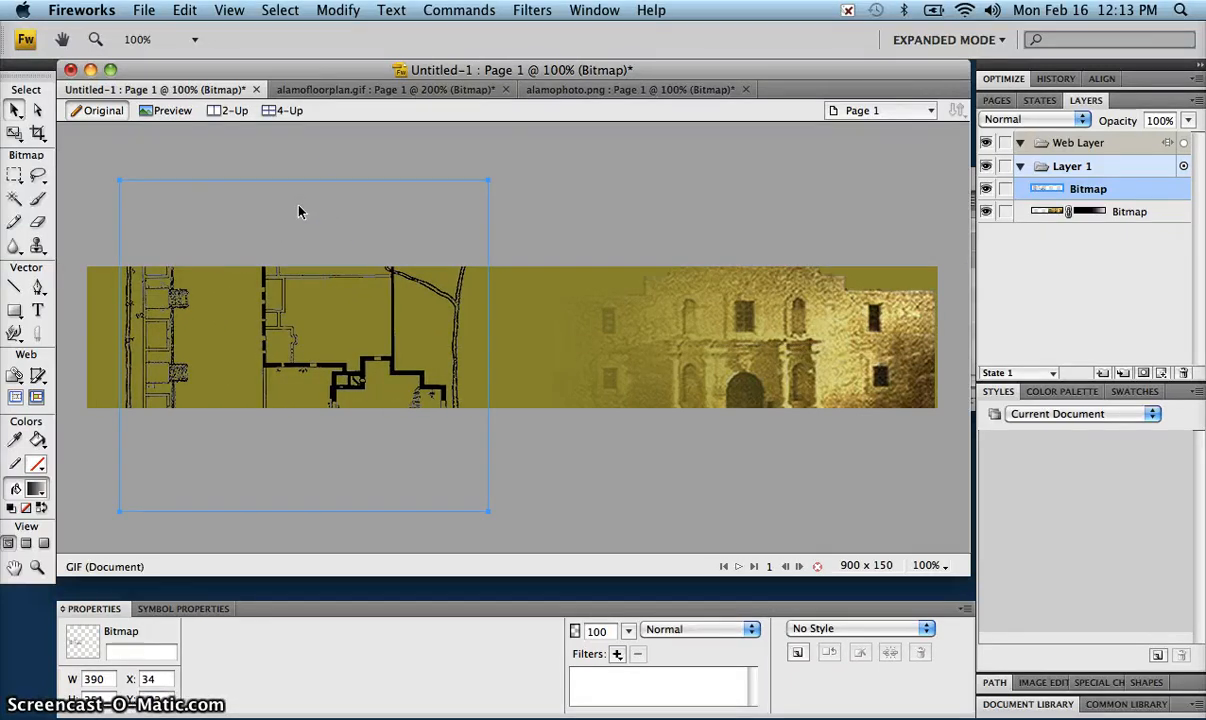
# Rotate the pasted floor plan counterclockwise and enlarge it to about 505 pixels wide so it spans the banner's left half.
pyautogui.click(15, 135)
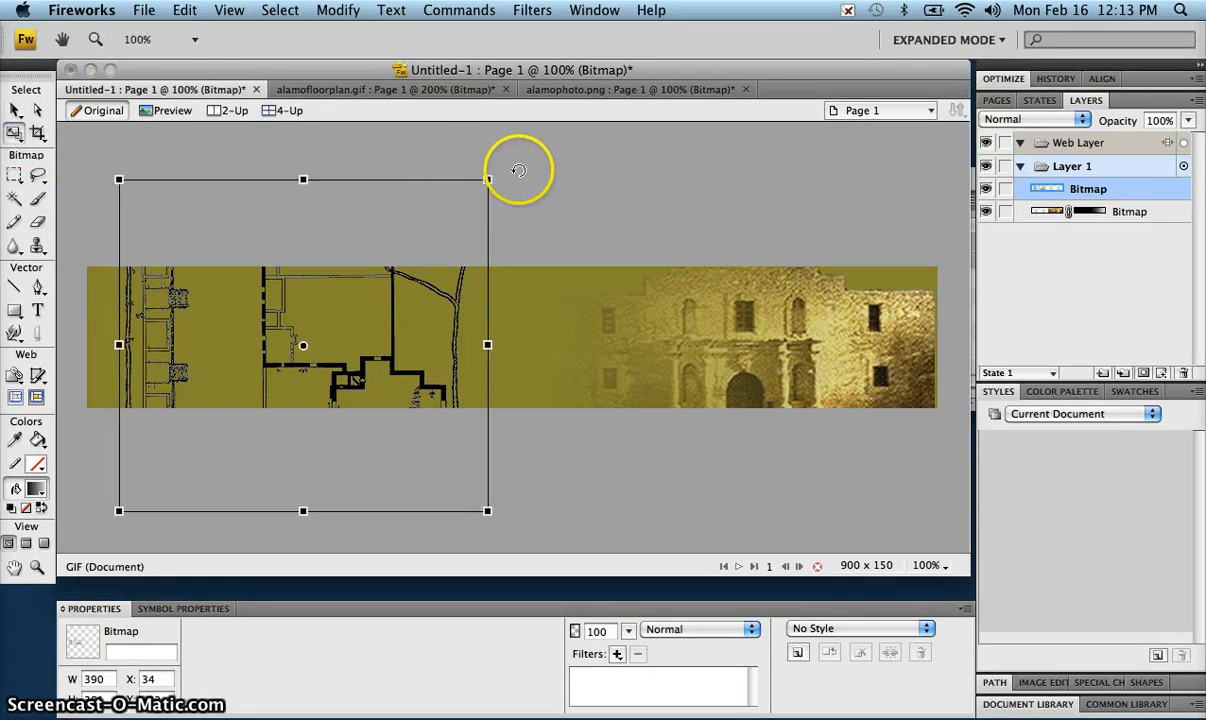
pyautogui.moveTo(466, 159); pyautogui.dragTo(387, 157)
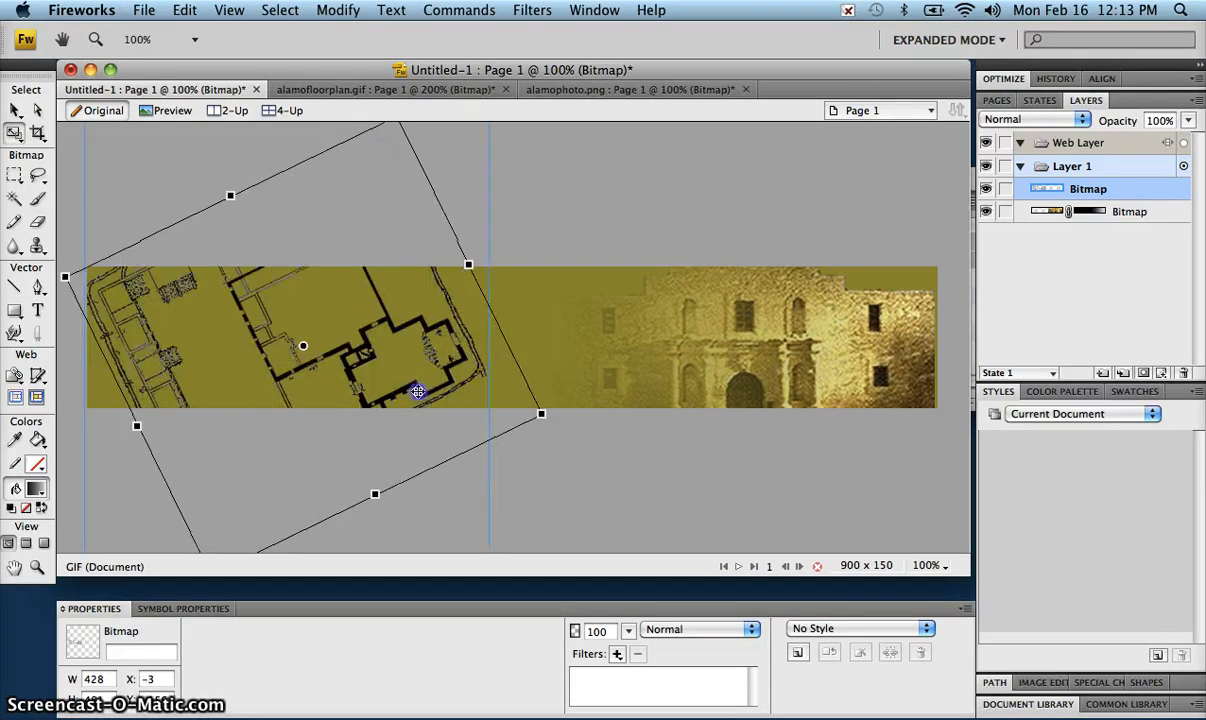
pyautogui.moveTo(417, 396); pyautogui.dragTo(441, 397)
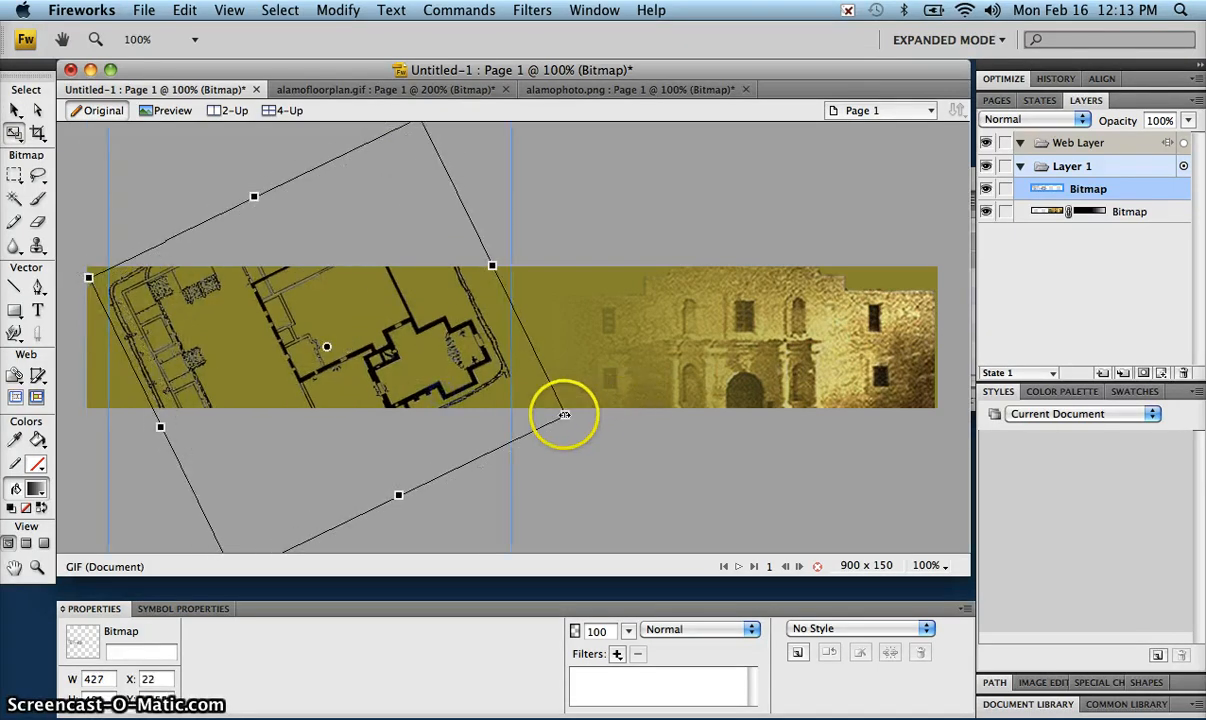
pyautogui.moveTo(564, 414); pyautogui.dragTo(601, 425)
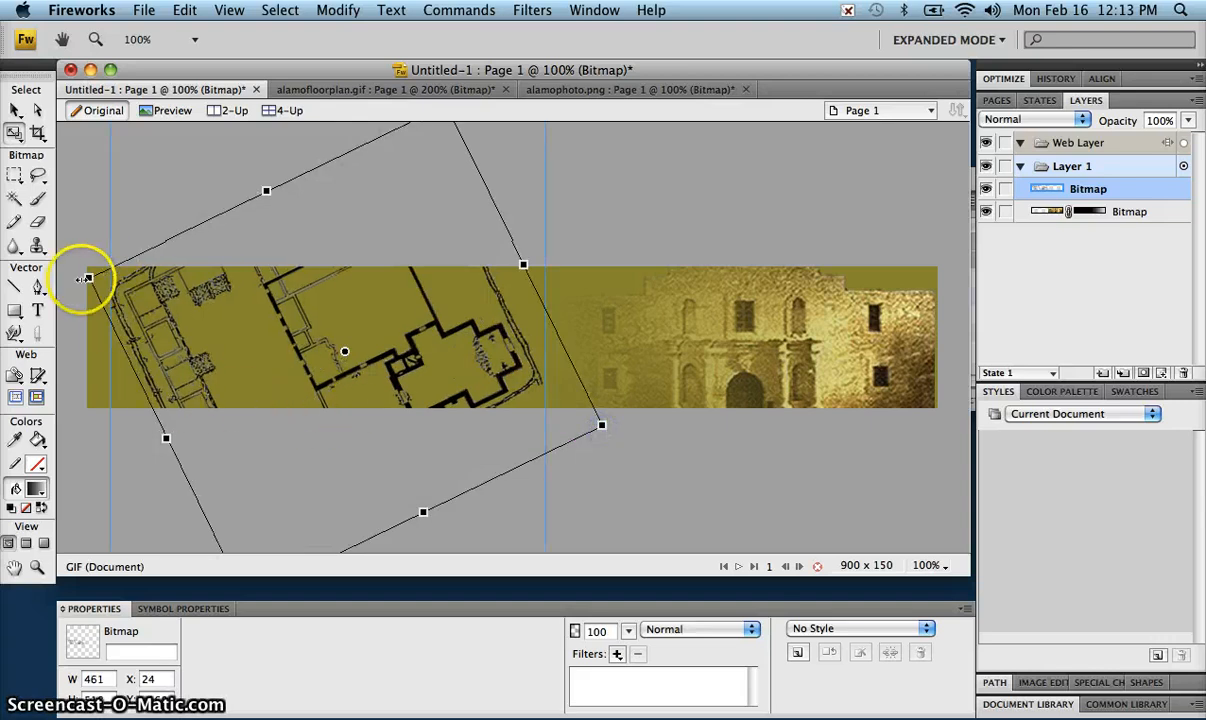
pyautogui.moveTo(88, 278); pyautogui.dragTo(27, 256)
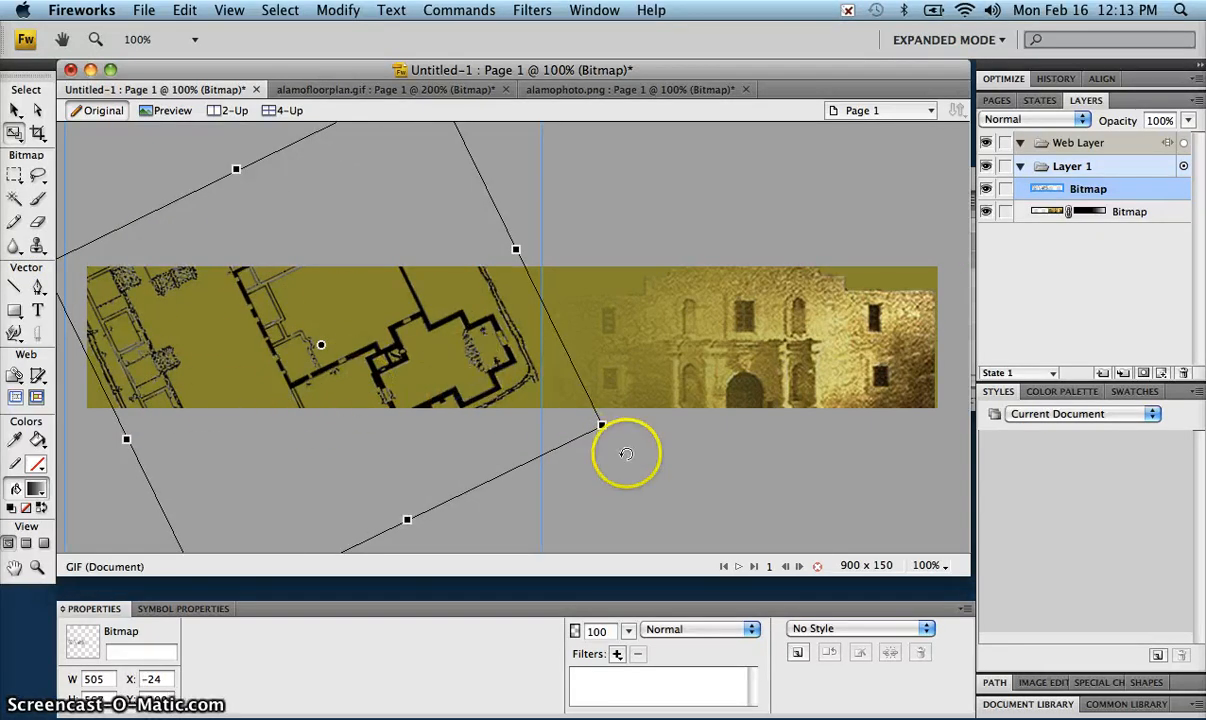
pyautogui.click(20, 112)
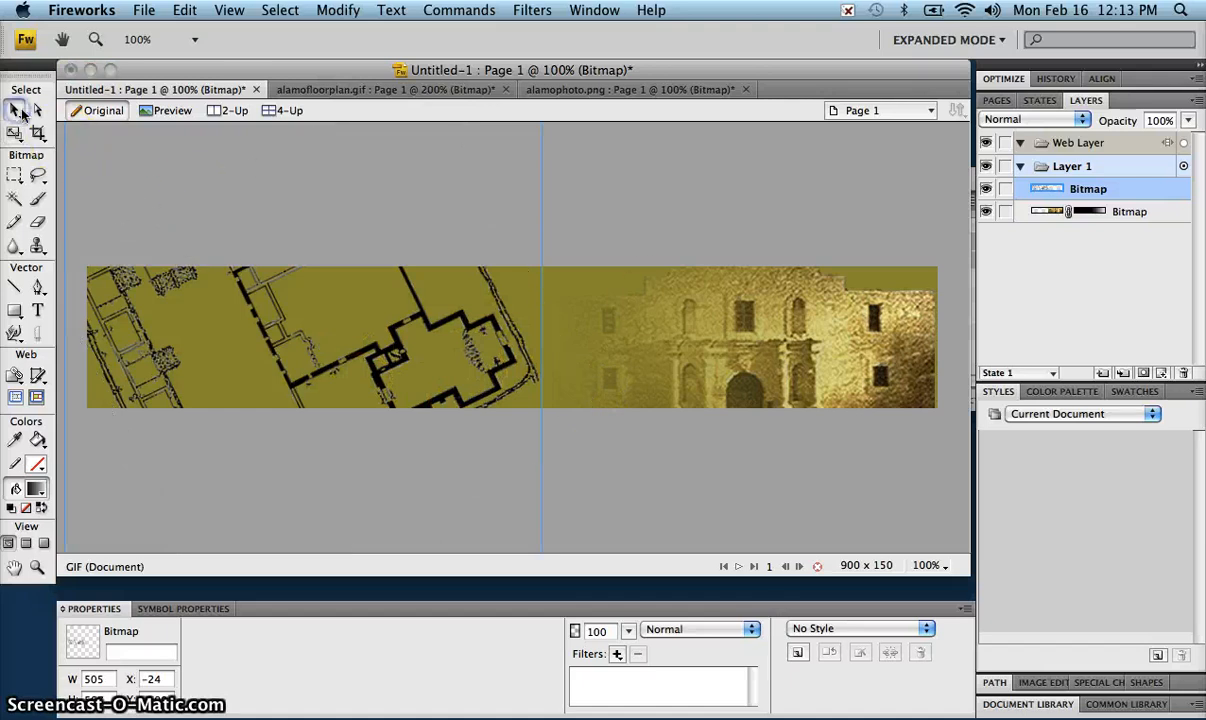
# Set the floor plan bitmap's opacity to 50%.
pyautogui.click(648, 298)
pyautogui.click(1060, 216)
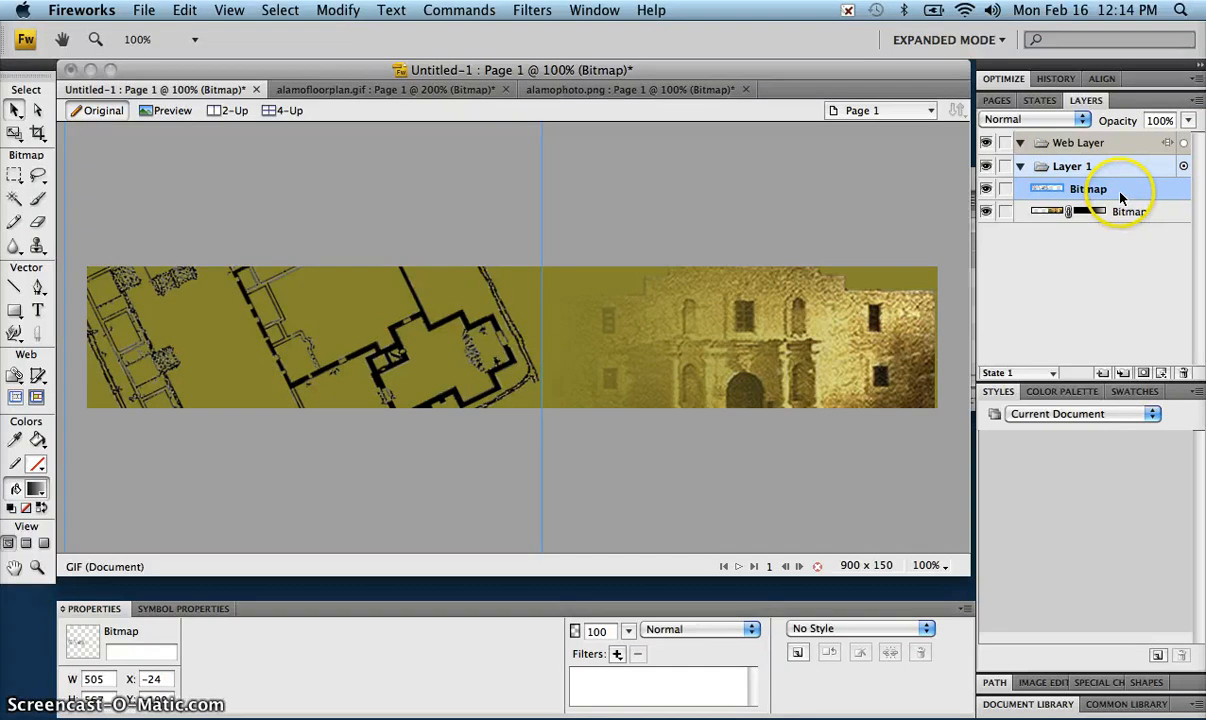
pyautogui.click(1160, 120)
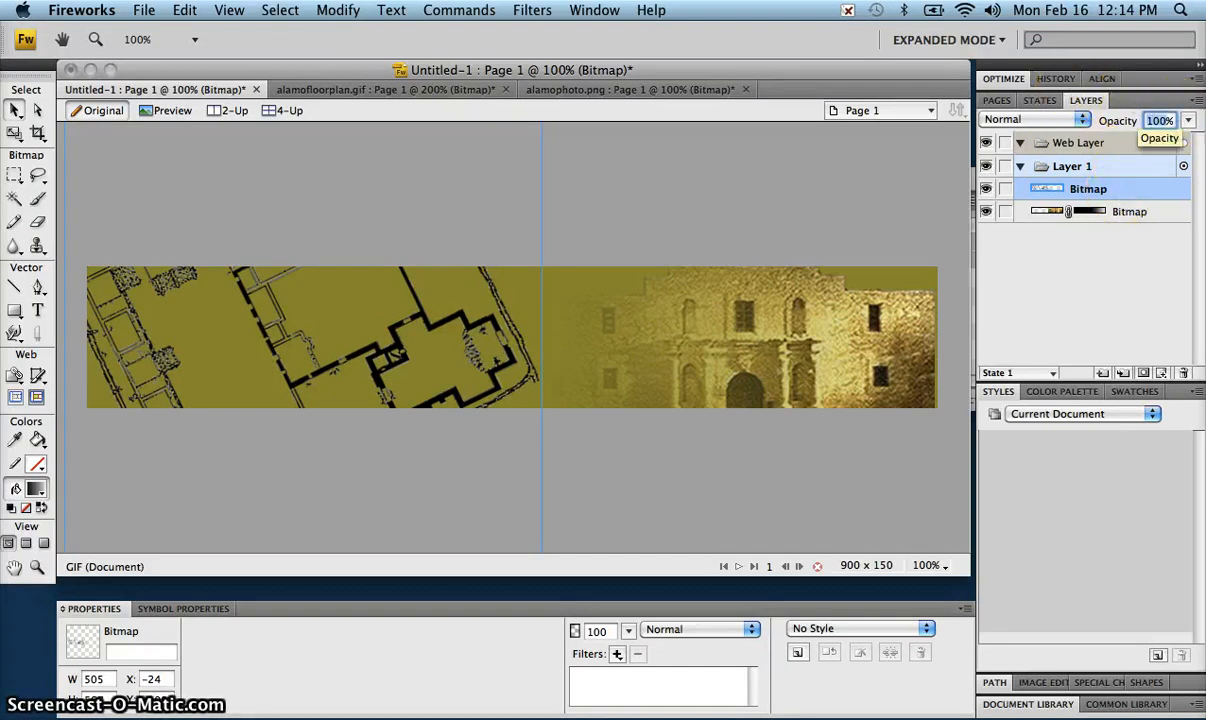
pyautogui.write('50')
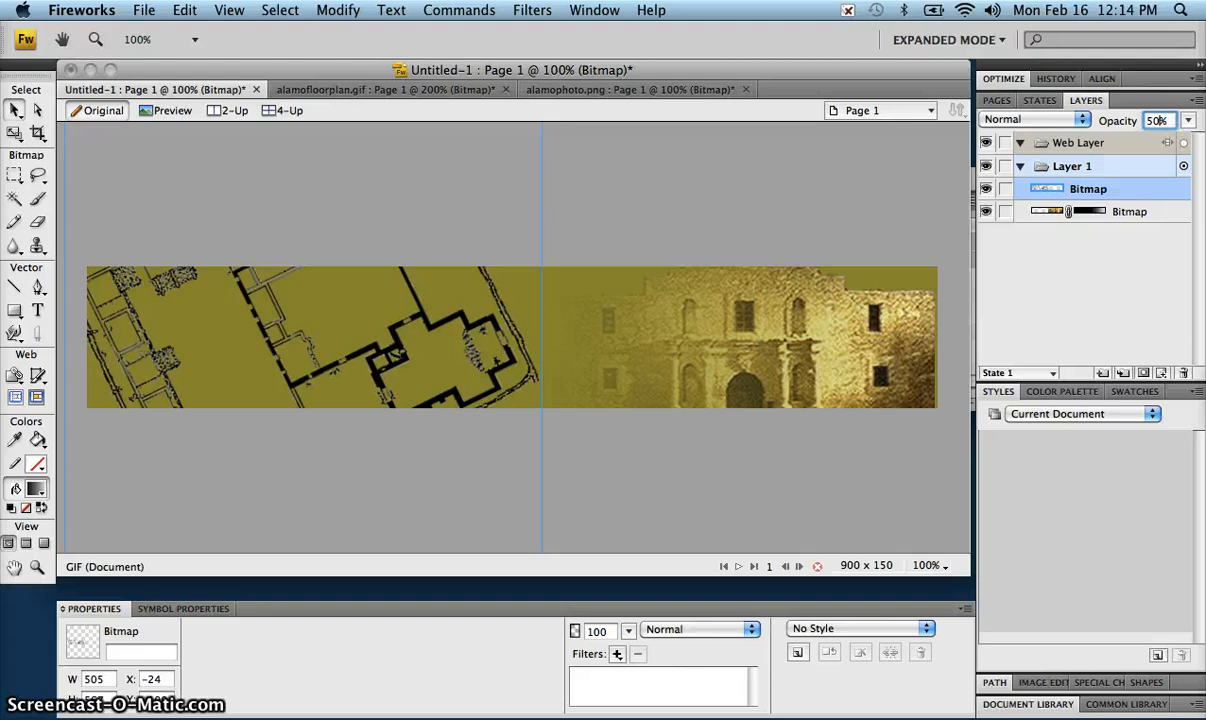
pyautogui.press('Return')
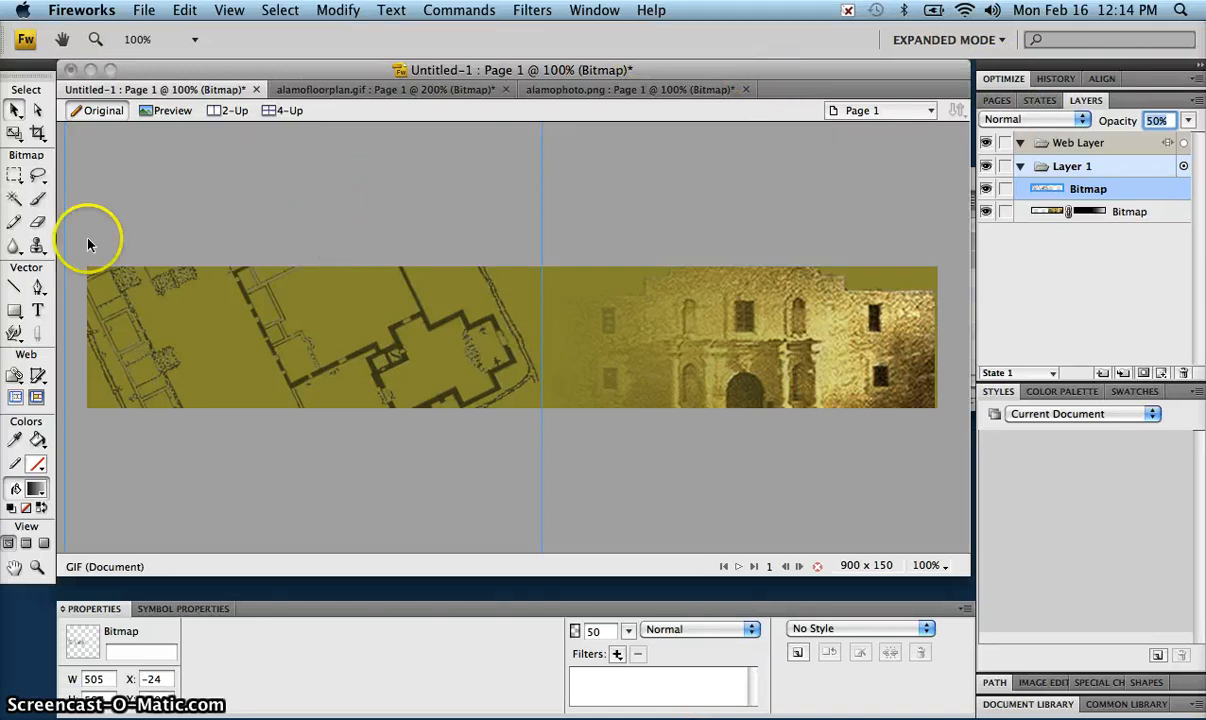
# Set the Text tool's font to Arial Black at size 80.
pyautogui.click(37, 312)
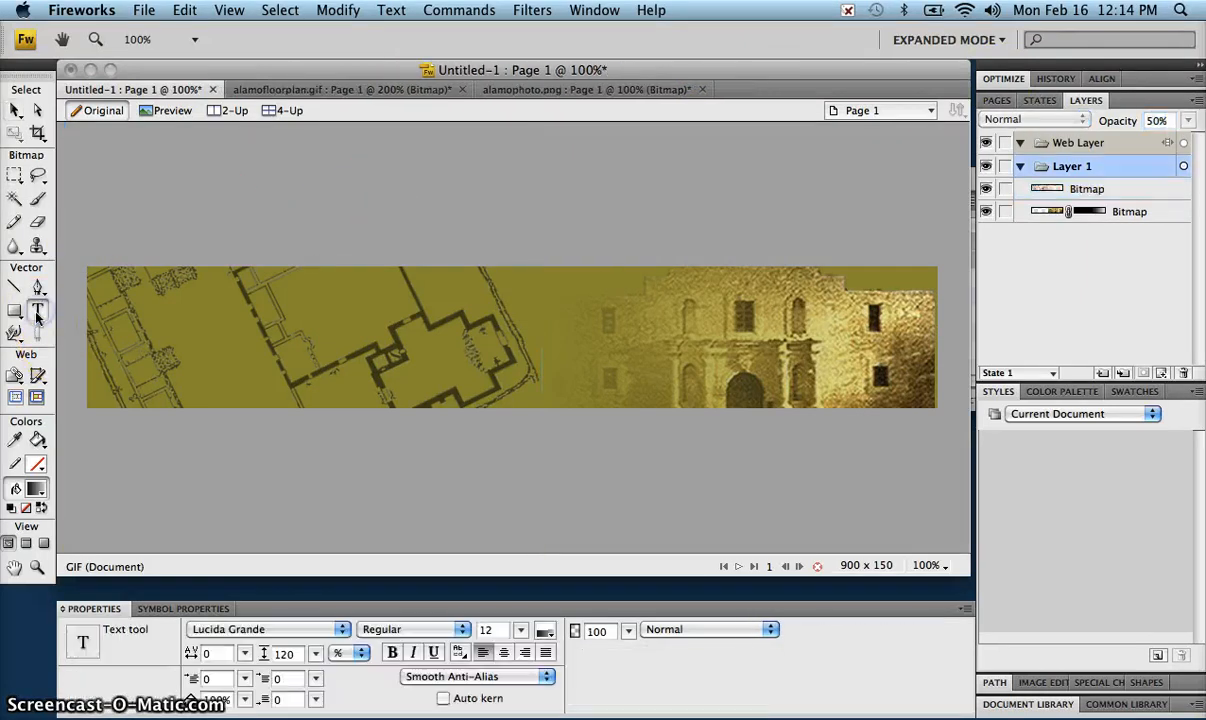
pyautogui.click(39, 311)
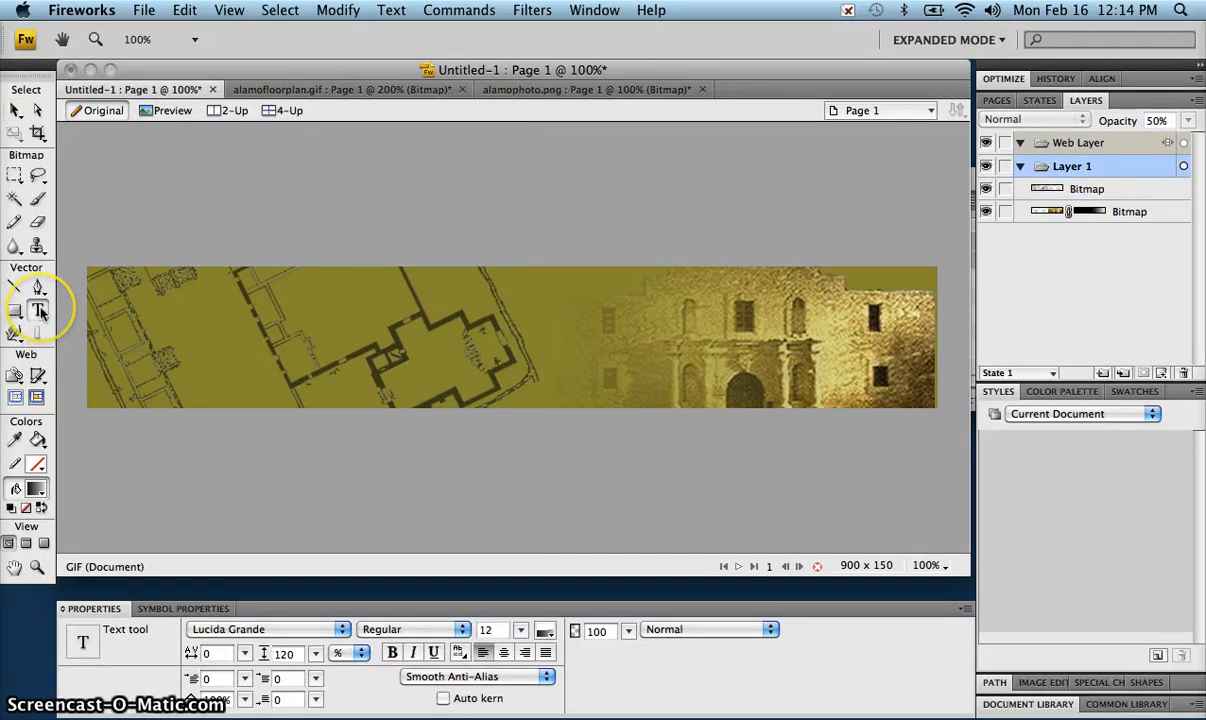
pyautogui.click(240, 636)
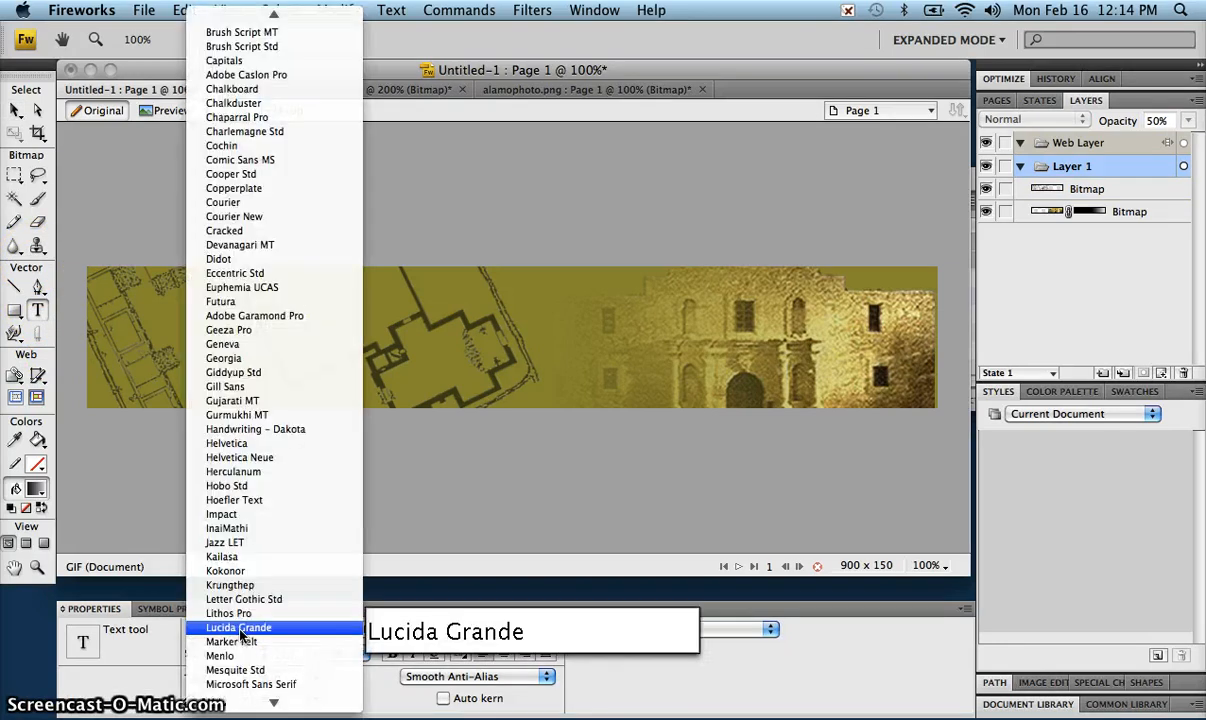
pyautogui.write('ar')
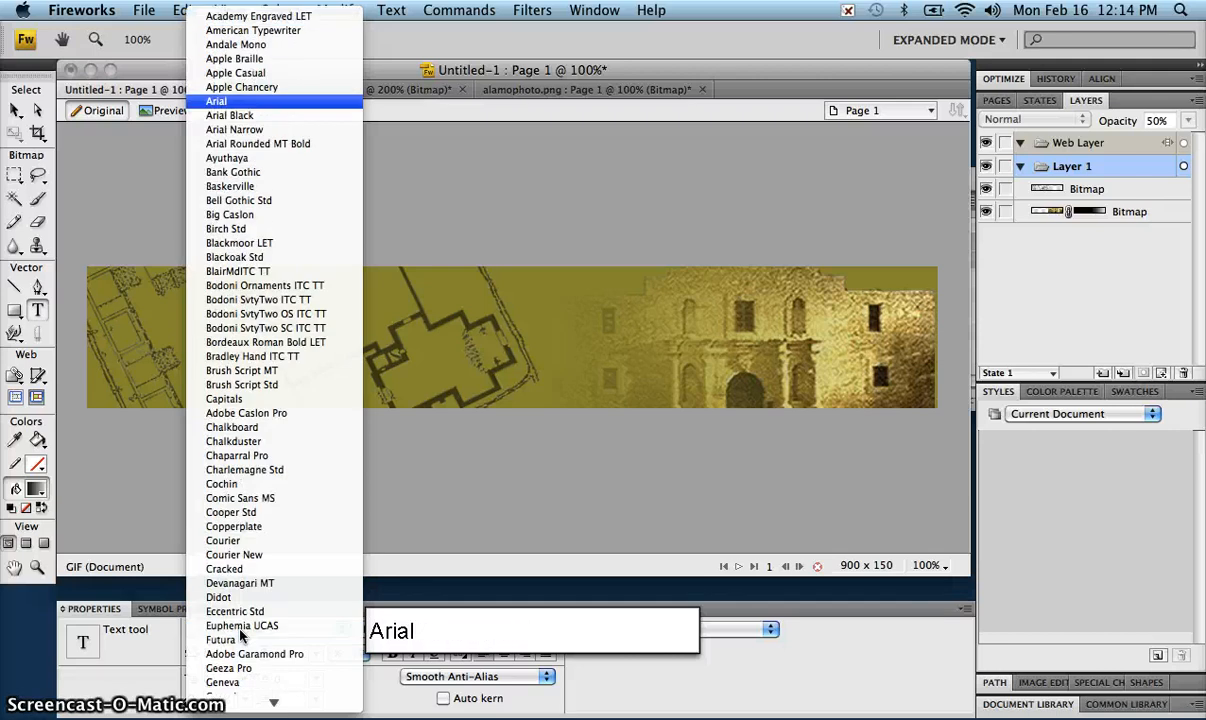
pyautogui.click(260, 118)
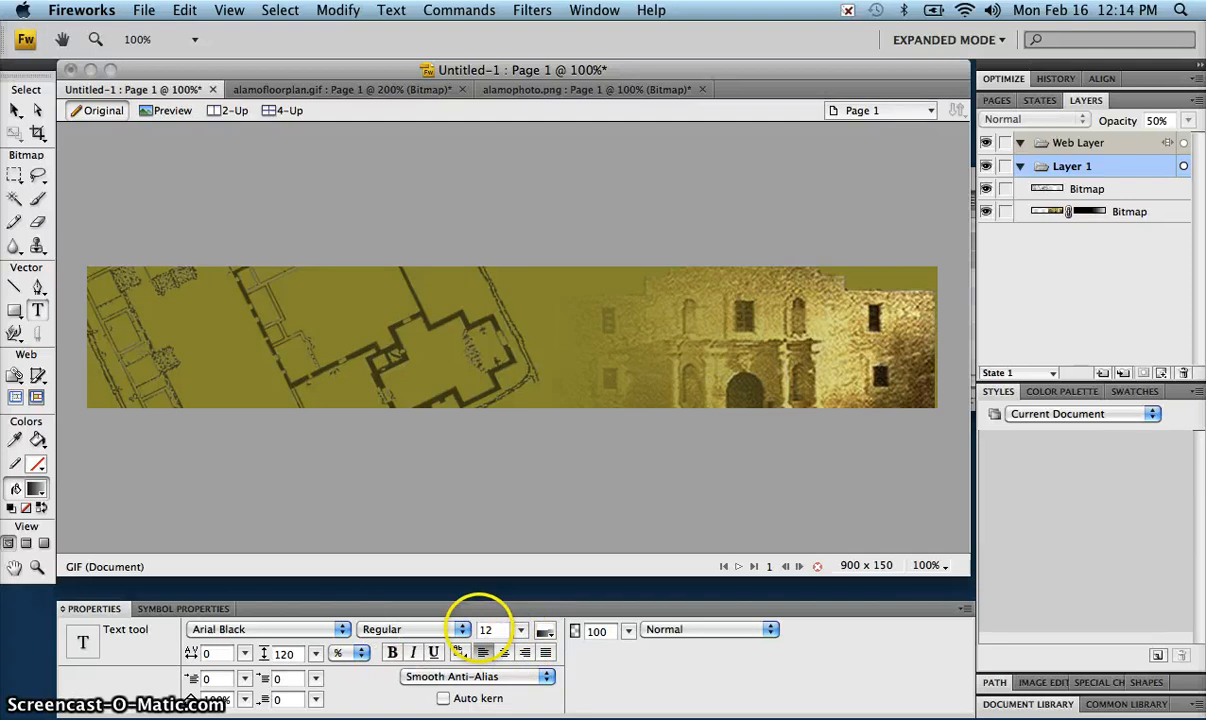
pyautogui.doubleClick(488, 628)
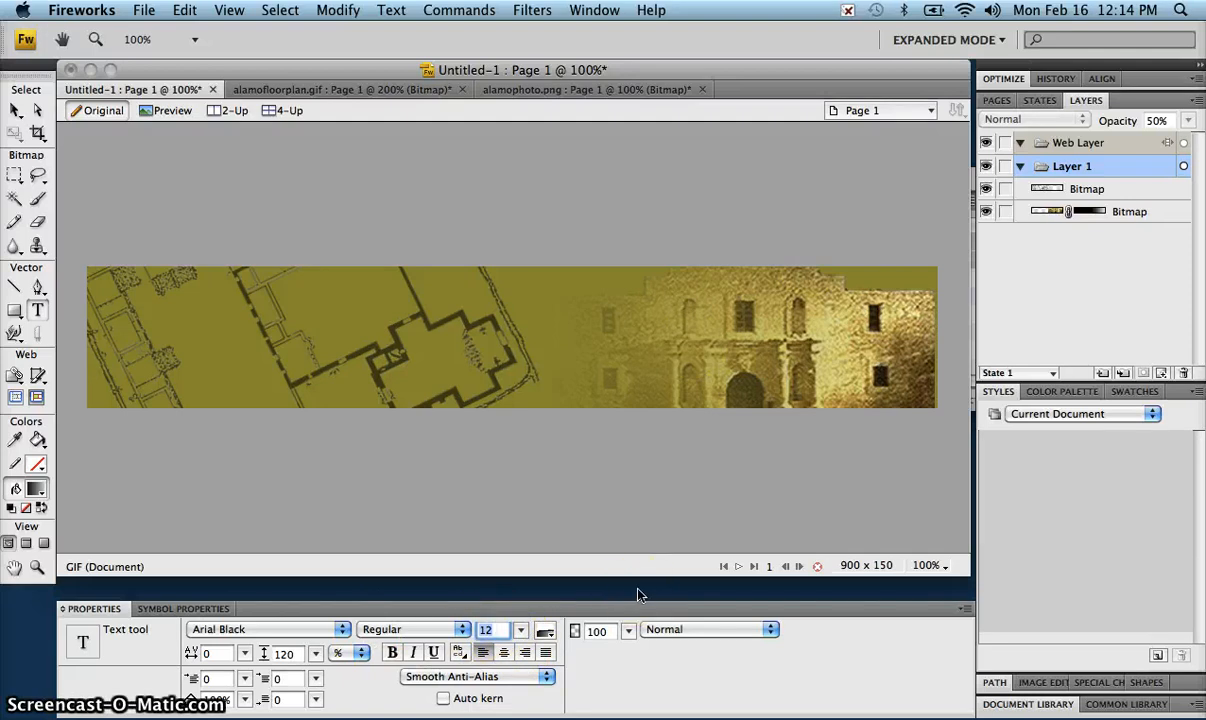
pyautogui.write('80')
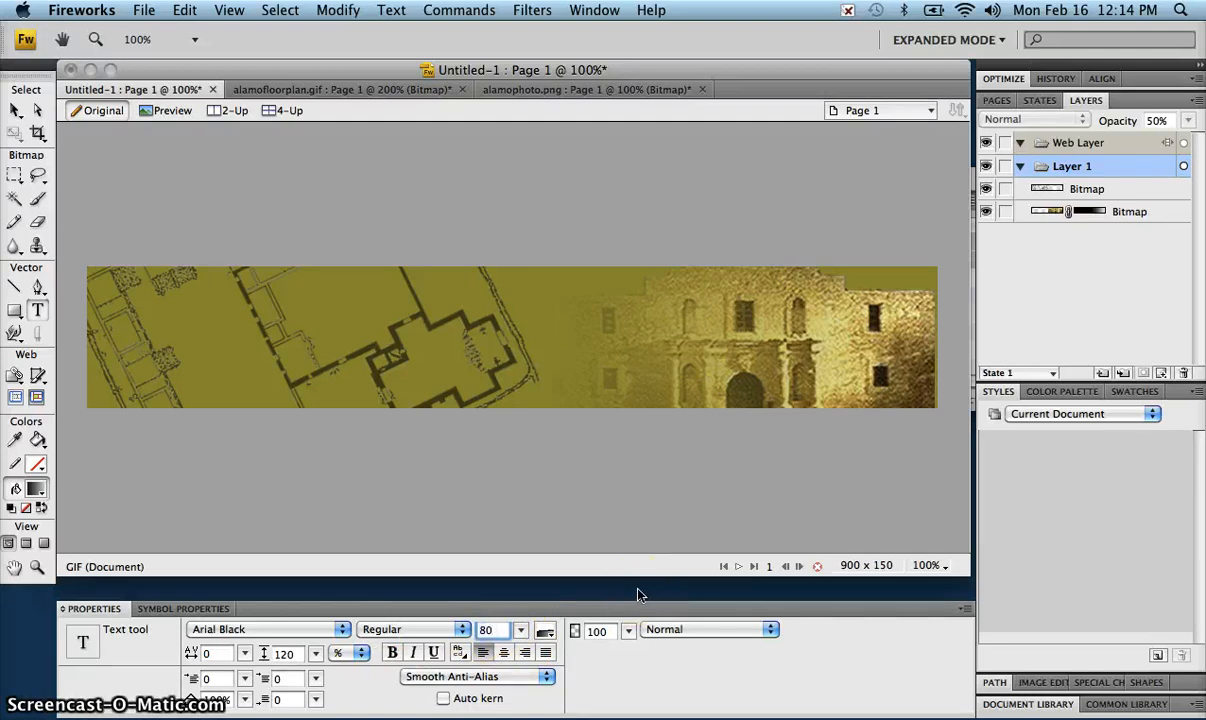
pyautogui.press('Return')
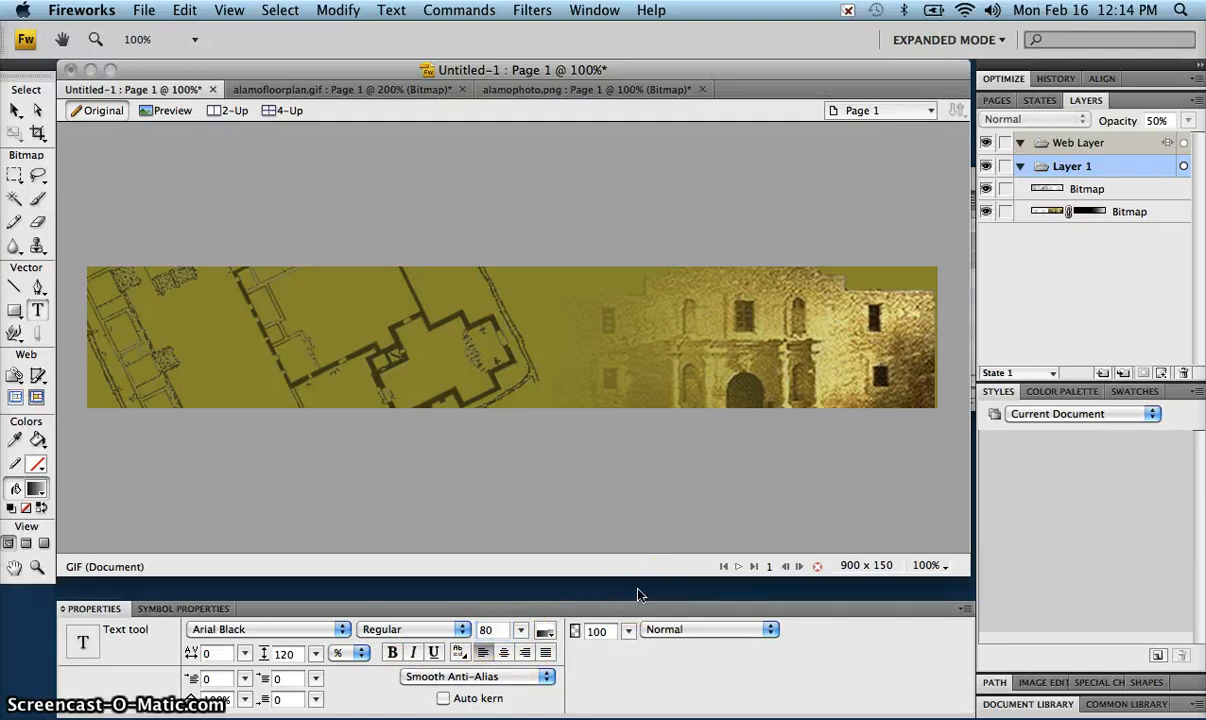
# Change the text fill from a gradient to solid white.
pyautogui.click(546, 634)
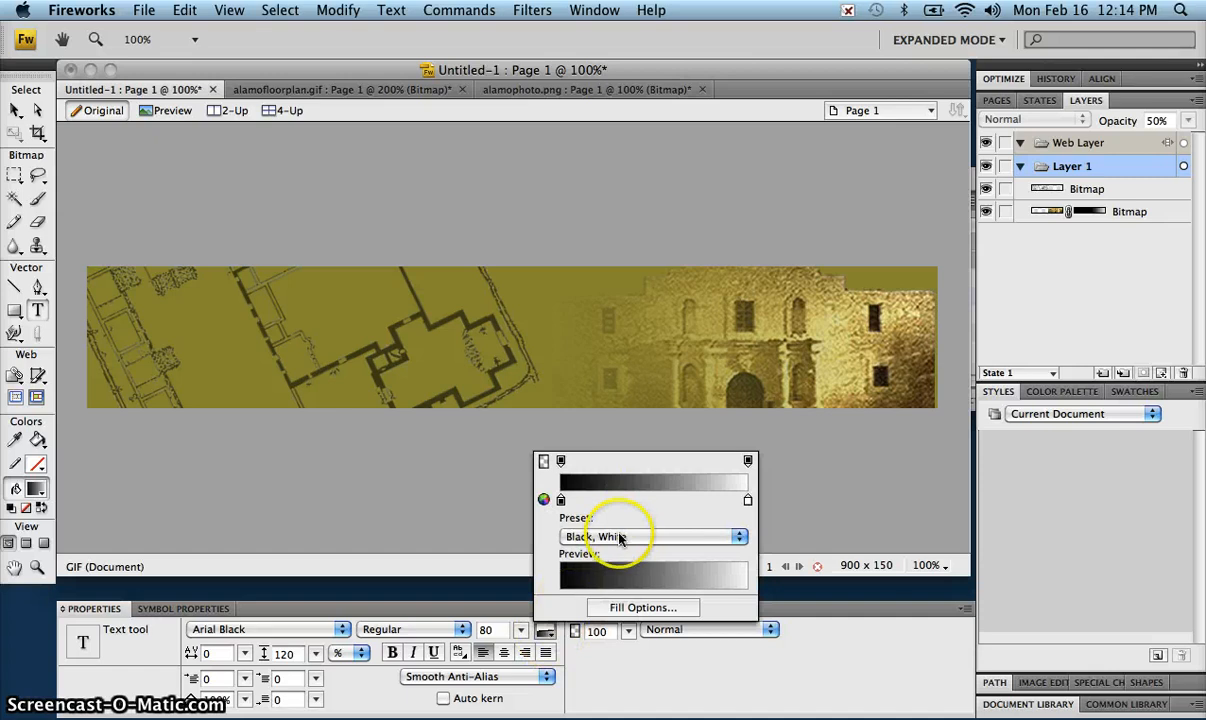
pyautogui.click(625, 609)
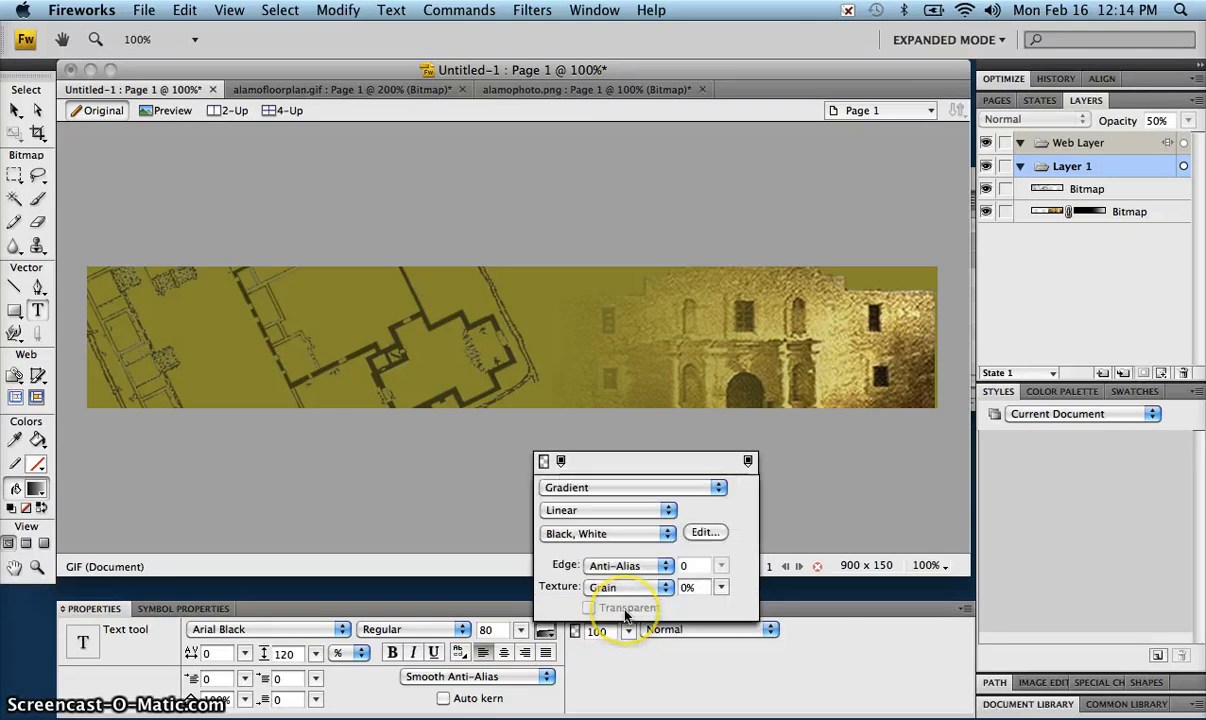
pyautogui.click(712, 487)
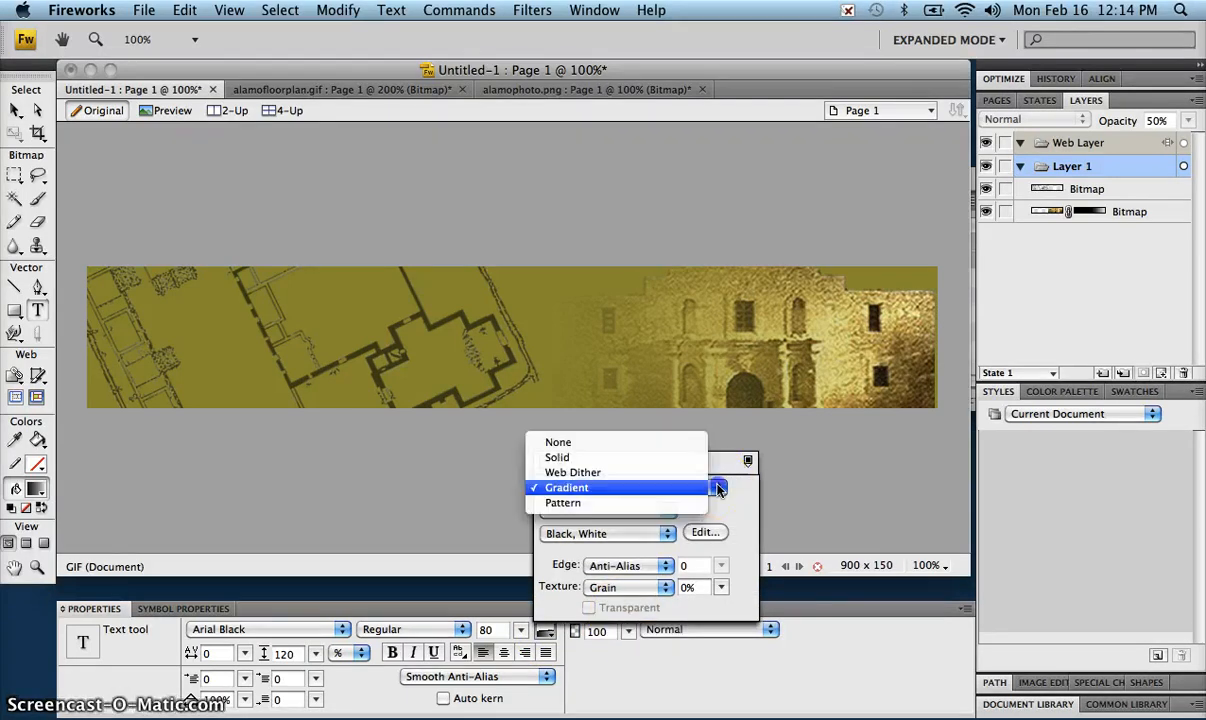
pyautogui.click(558, 457)
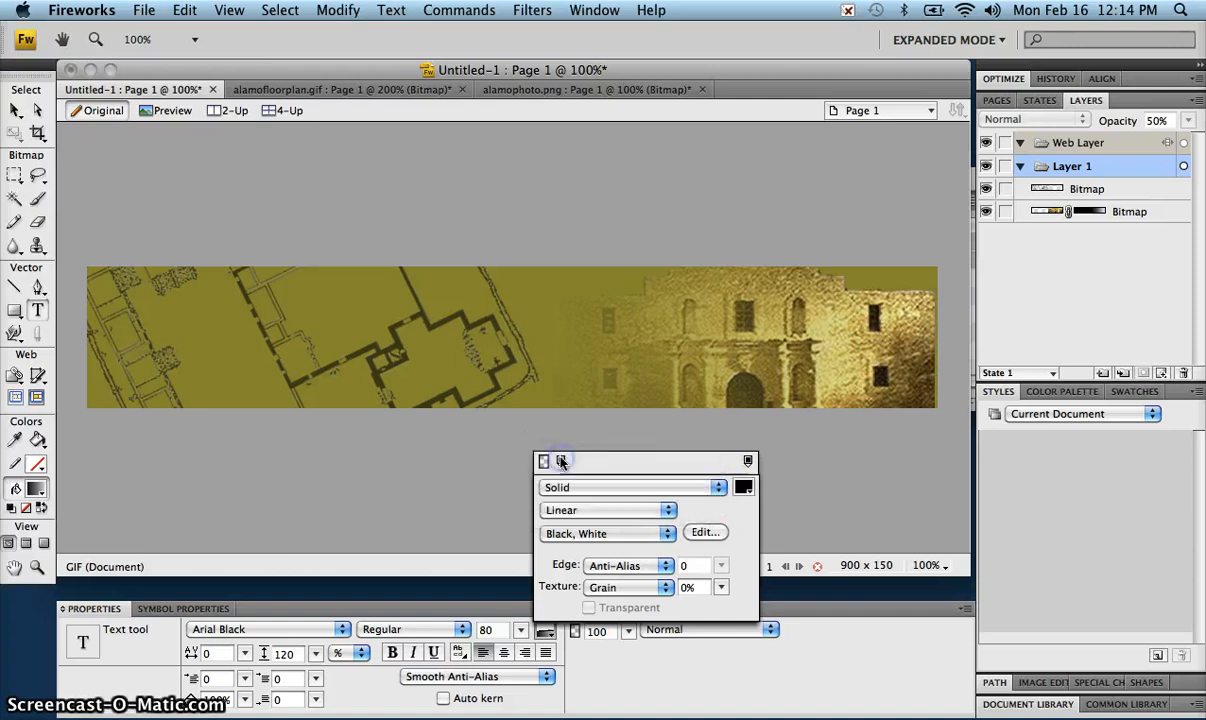
pyautogui.click(744, 487)
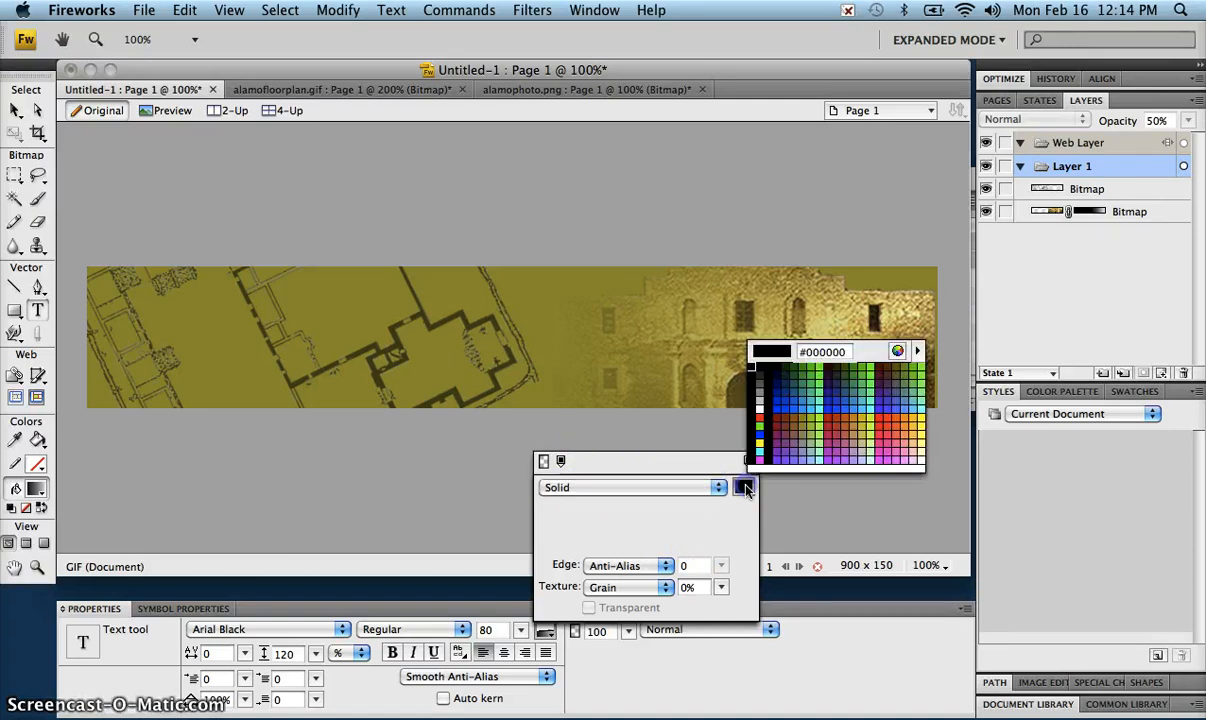
pyautogui.click(760, 404)
pyautogui.click(766, 677)
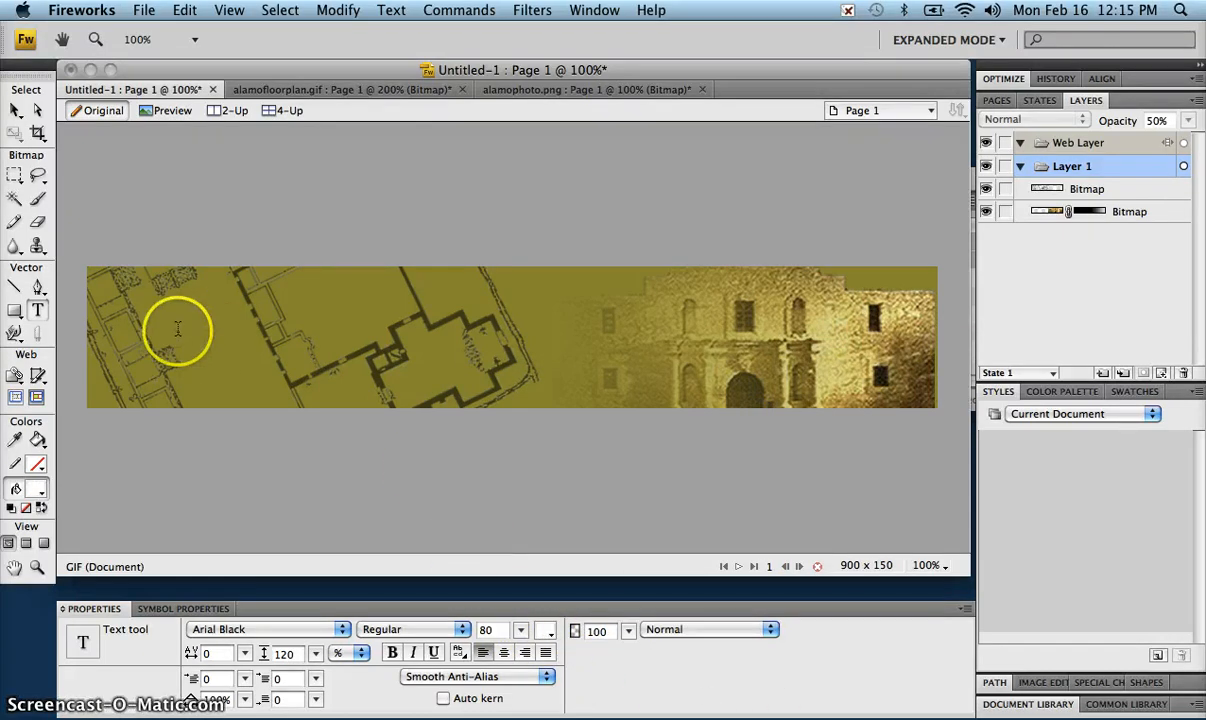
# Add the title "The Alamo" over the floor plan and move it down against the canvas's left edge.
pyautogui.click(110, 335)
pyautogui.click(296, 312)
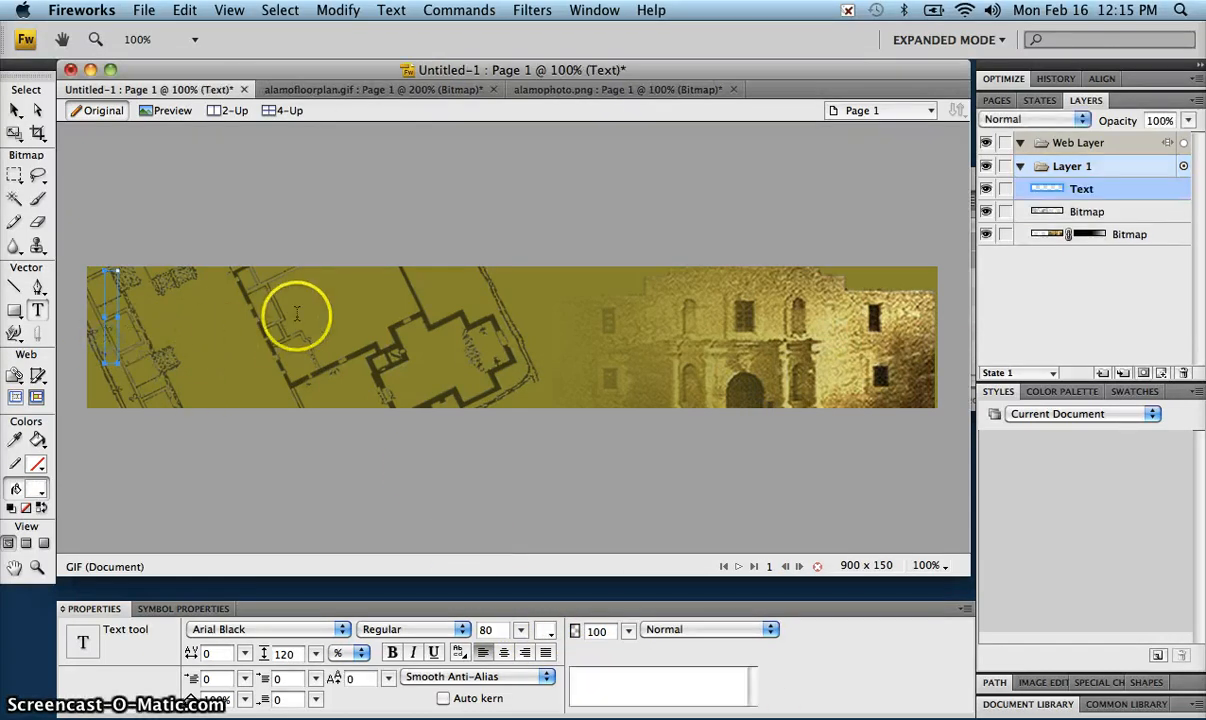
pyautogui.write('The Alamo')
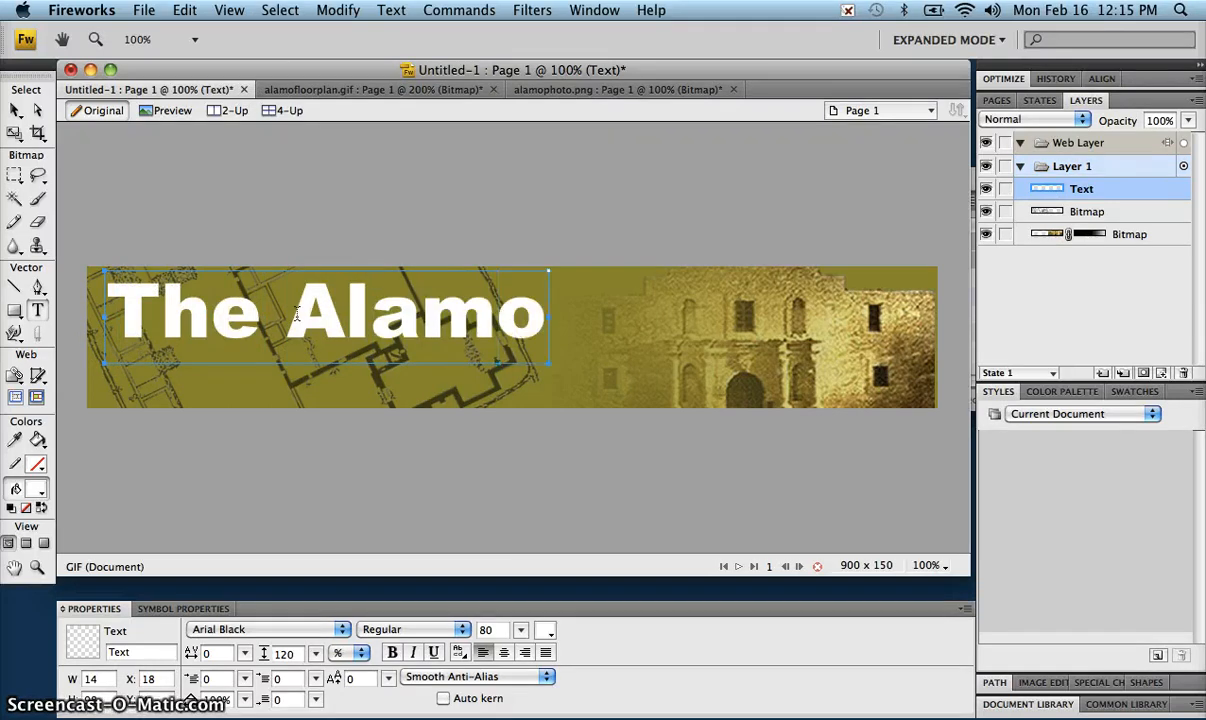
pyautogui.click(15, 110)
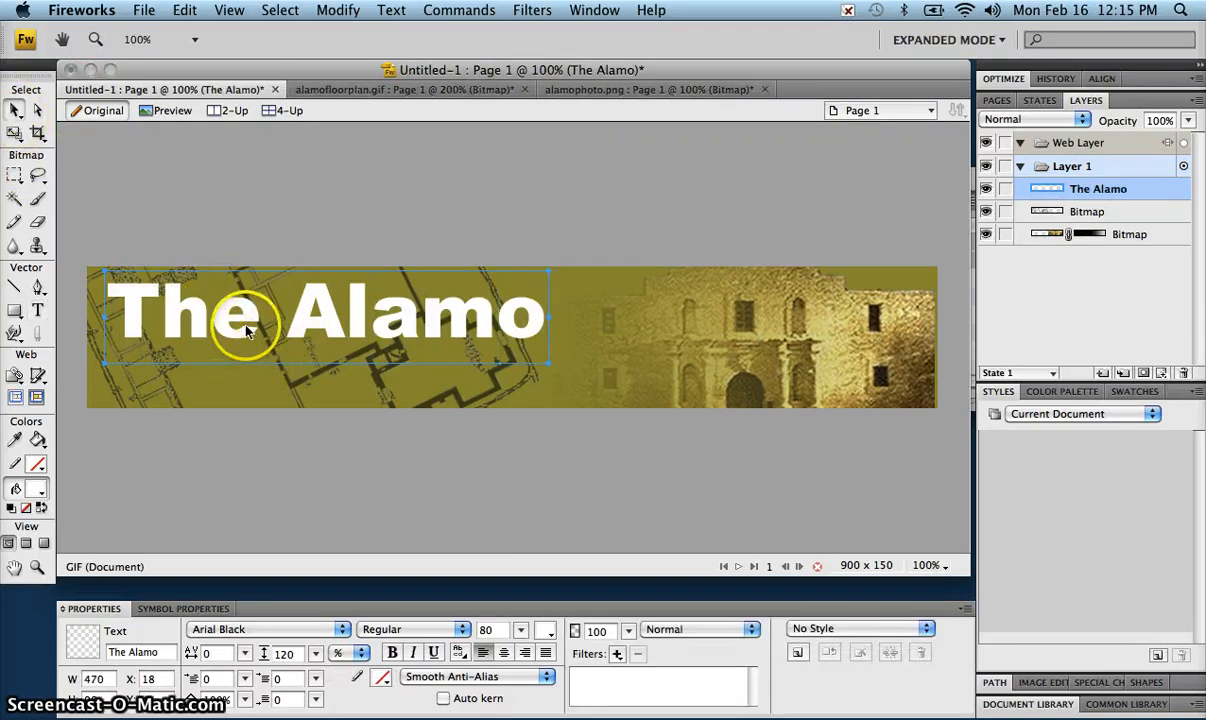
pyautogui.moveTo(241, 324); pyautogui.dragTo(231, 341)
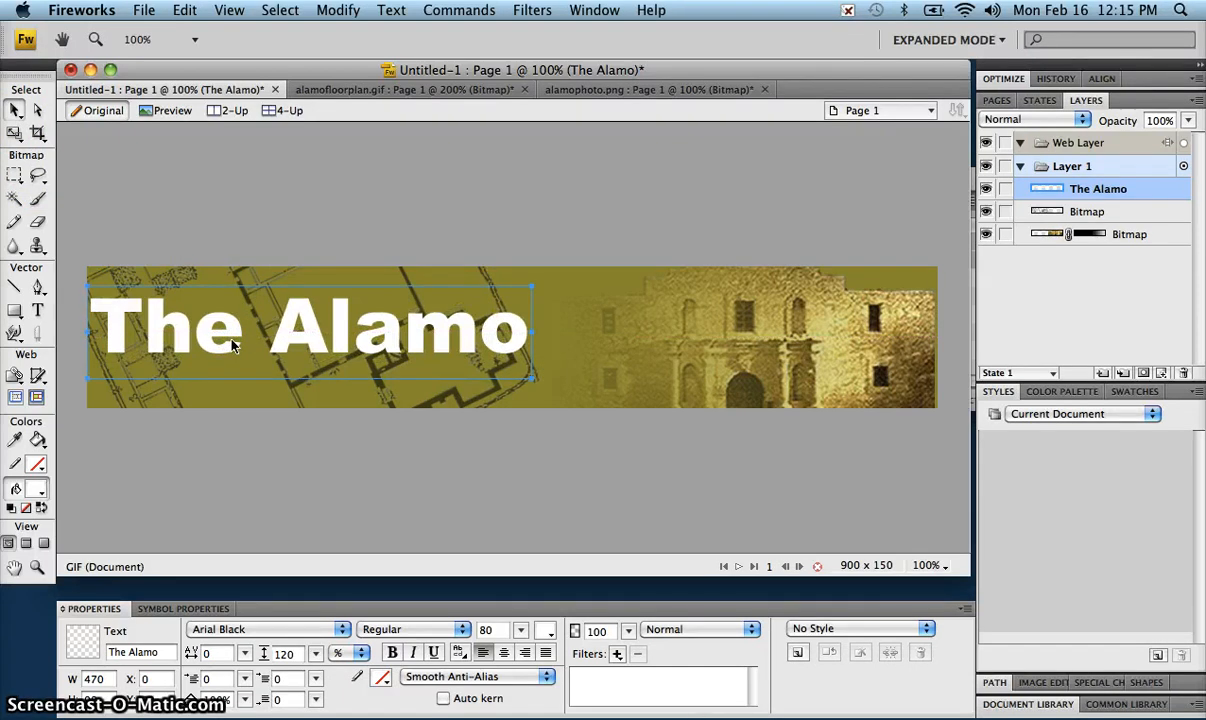
pyautogui.click(204, 350)
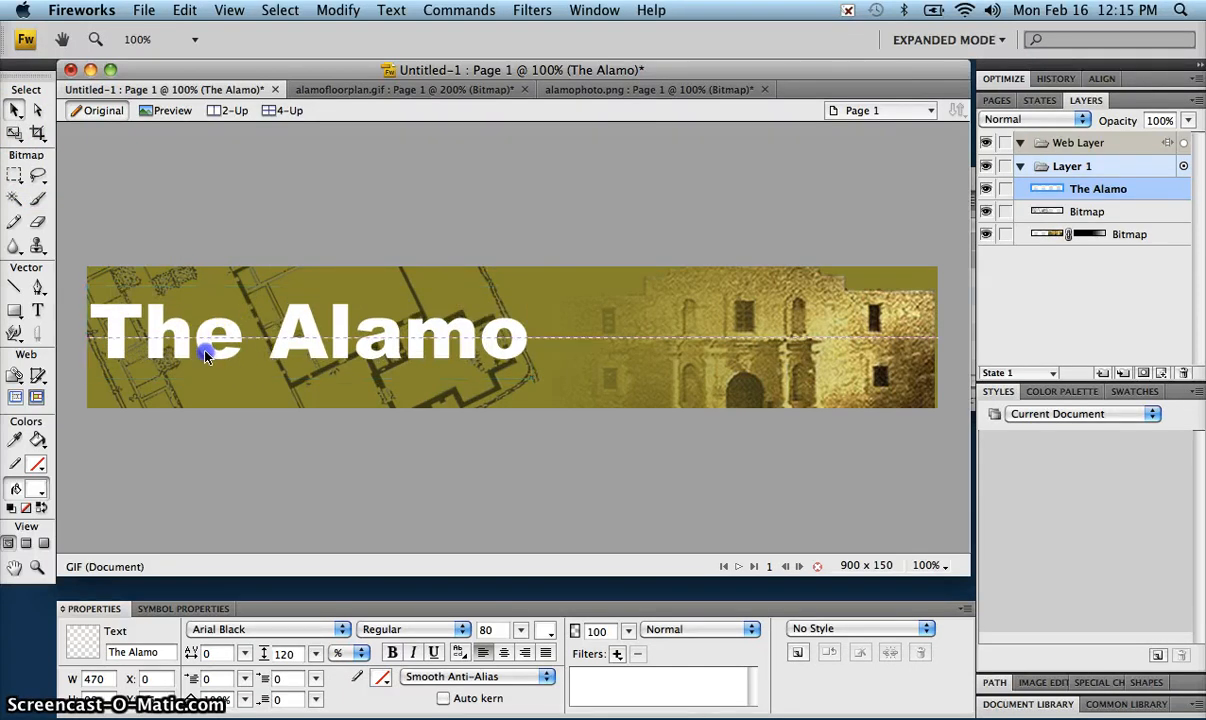
pyautogui.click(304, 344)
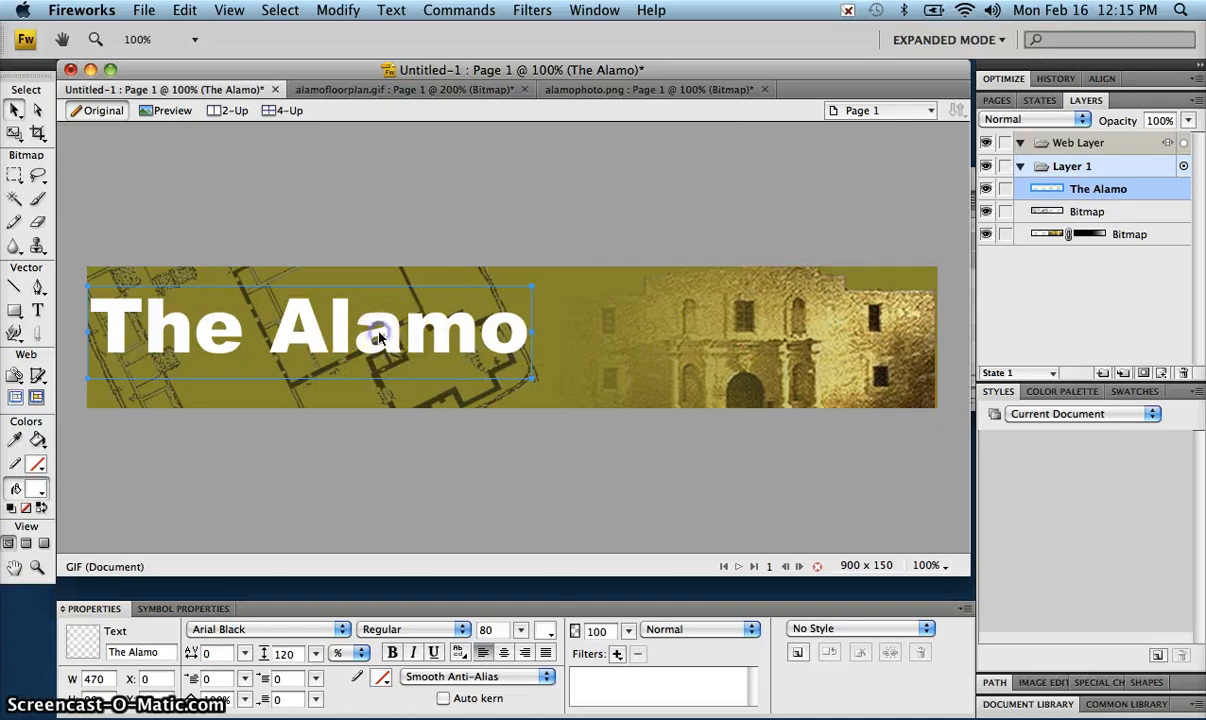
# Clone the "The Alamo" title in place and select the lower copy in the stacking order.
pyautogui.press('super+shift+d')
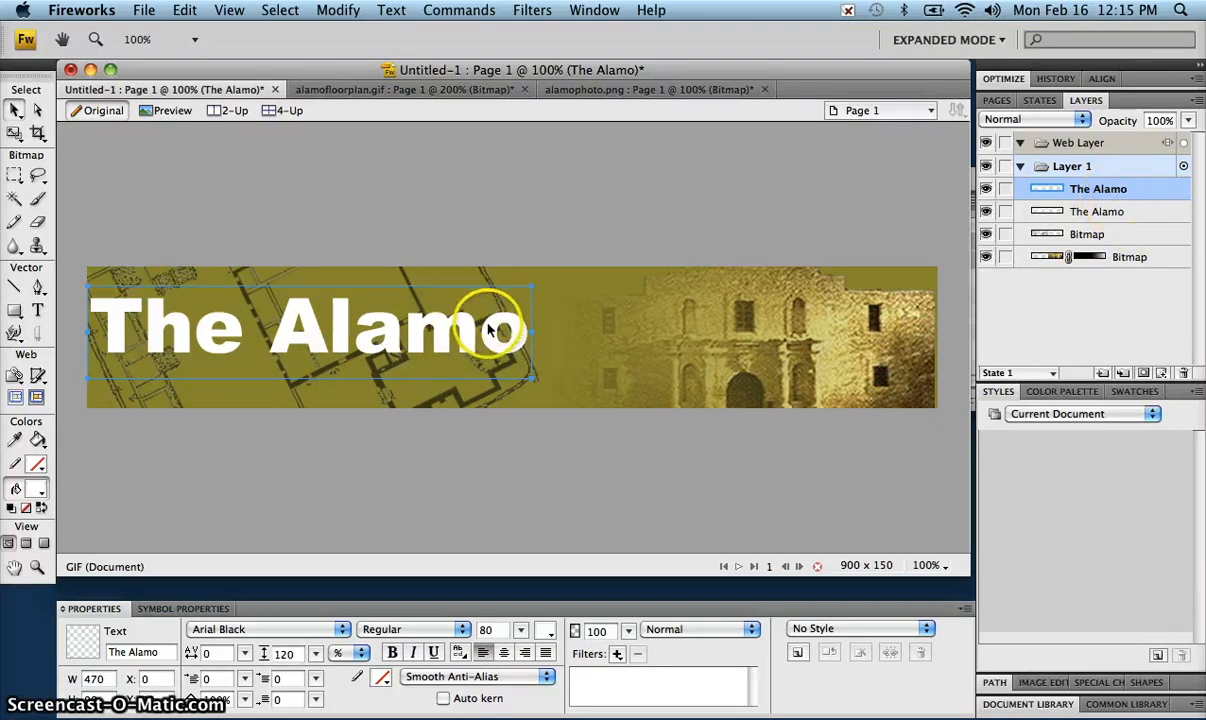
pyautogui.moveTo(466, 328); pyautogui.dragTo(470, 337)
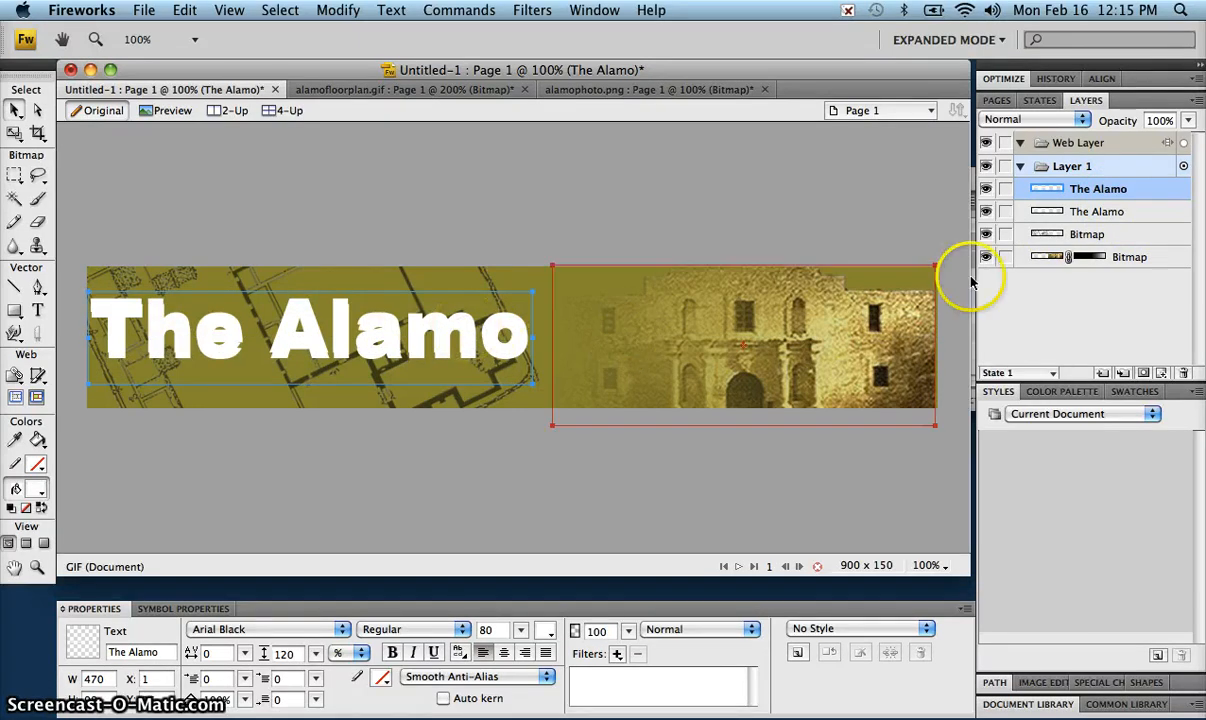
pyautogui.click(1100, 212)
pyautogui.moveTo(1103, 214)
pyautogui.mouseDown()
pyautogui.moveTo(1088, 186)
pyautogui.moveTo(1103, 190)
pyautogui.mouseUp()
pyautogui.click(1105, 215)
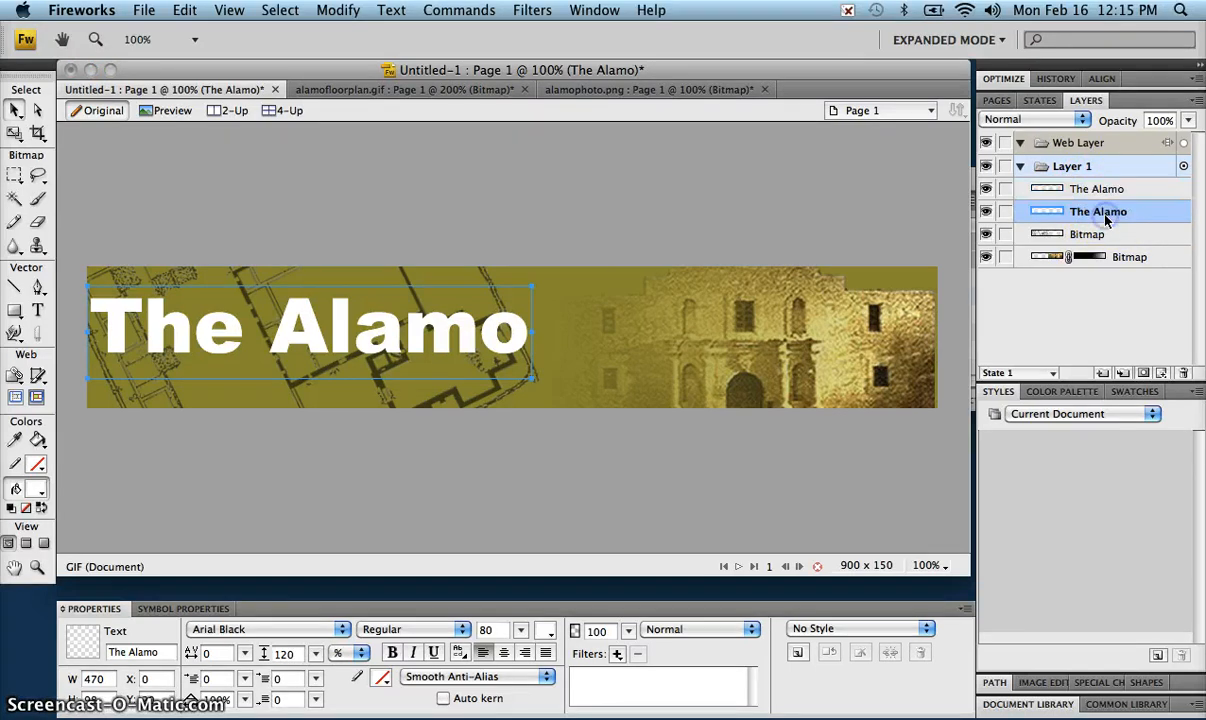
# Set the lower title copy's font size to 95 and its opacity to 30%, and deselect it.
pyautogui.doubleClick(485, 629)
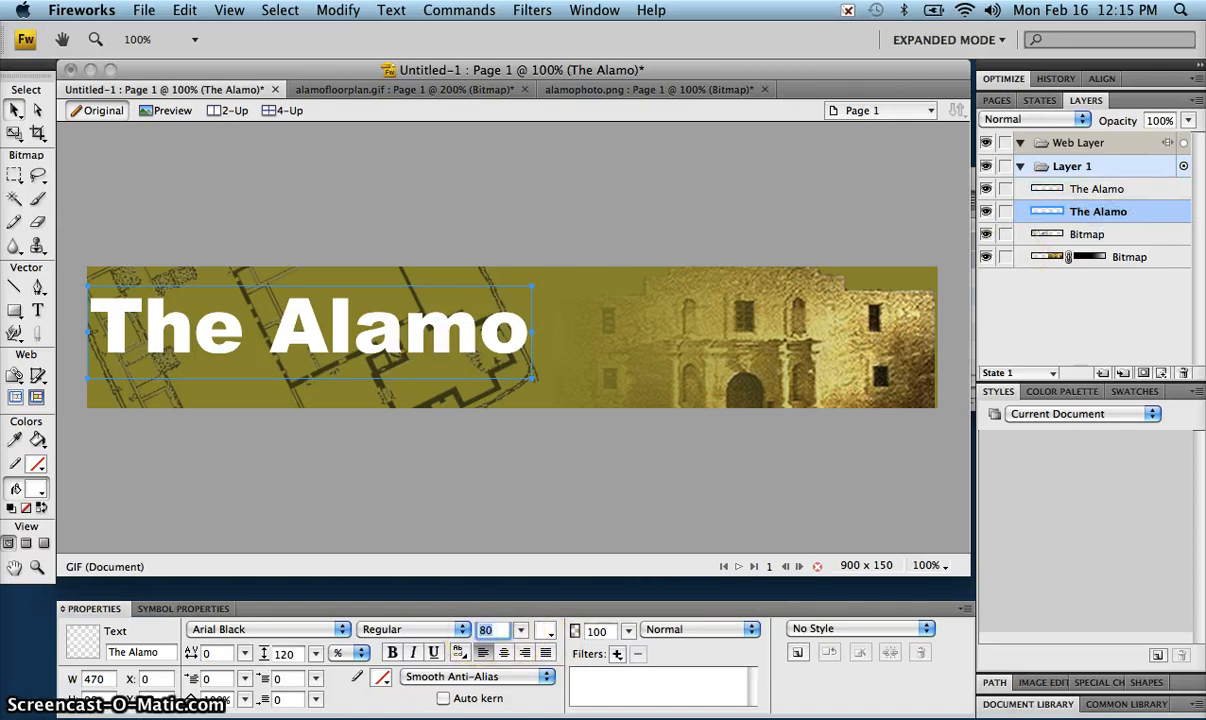
pyautogui.write('95')
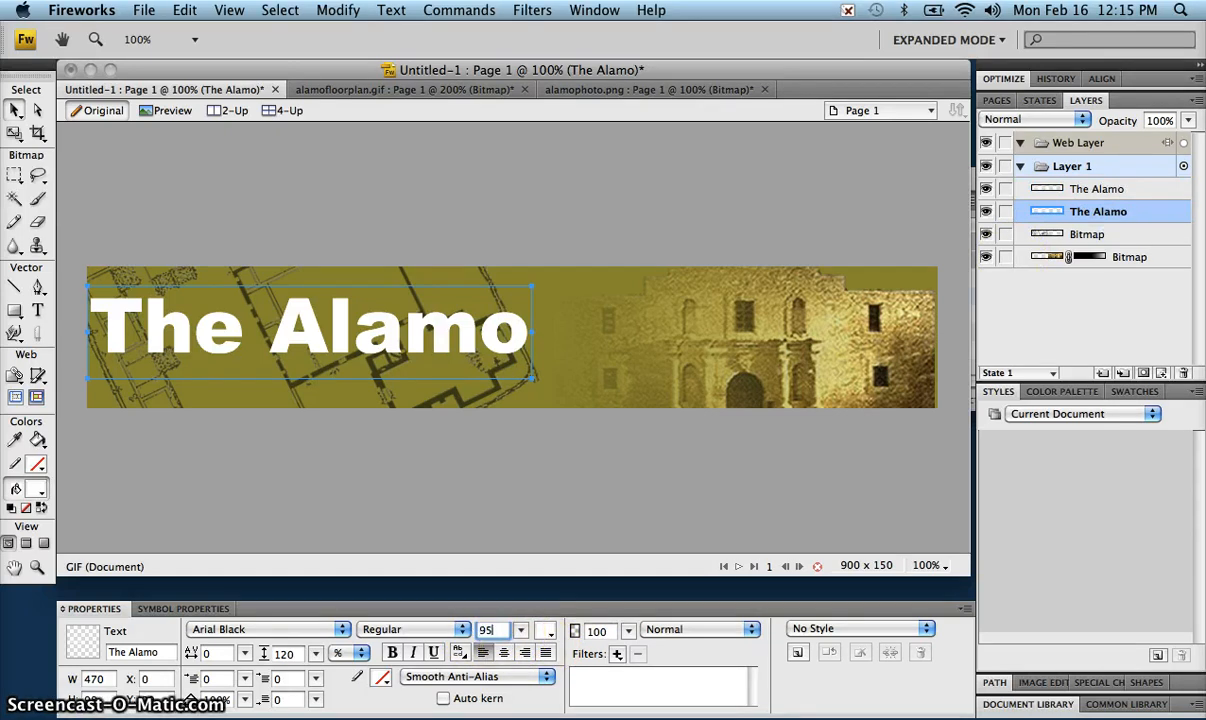
pyautogui.press('Return')
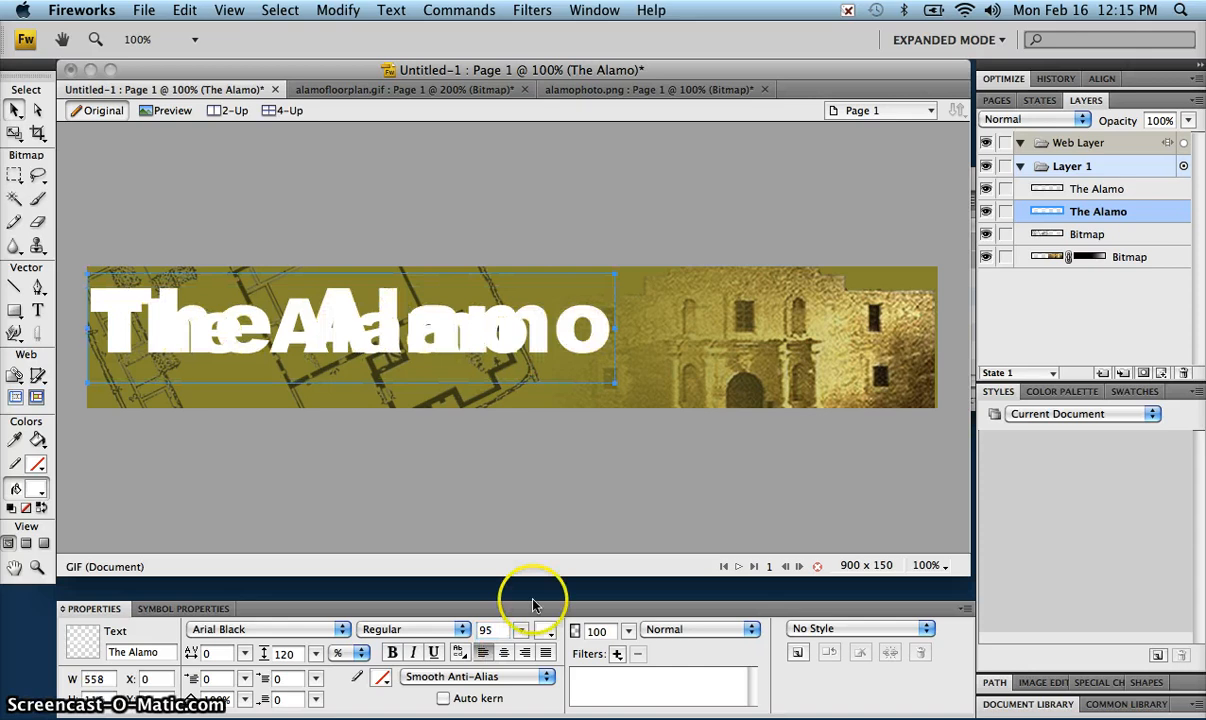
pyautogui.click(1158, 120)
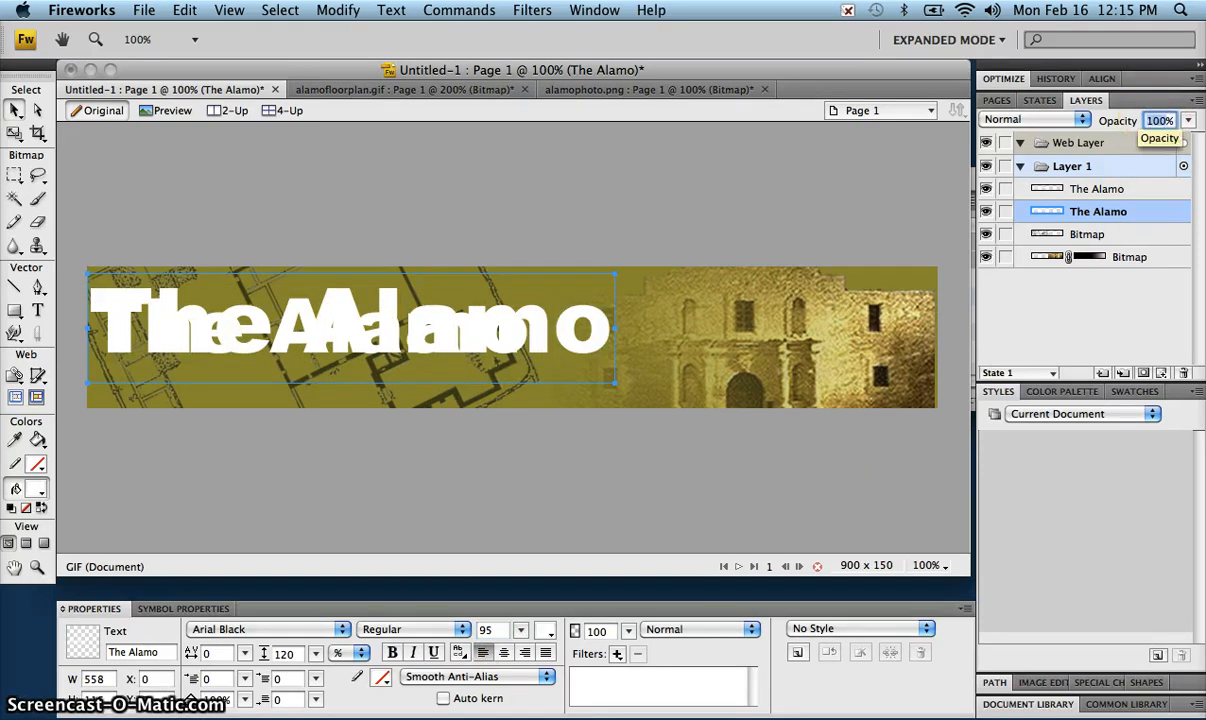
pyautogui.write('3')
pyautogui.press('Return')
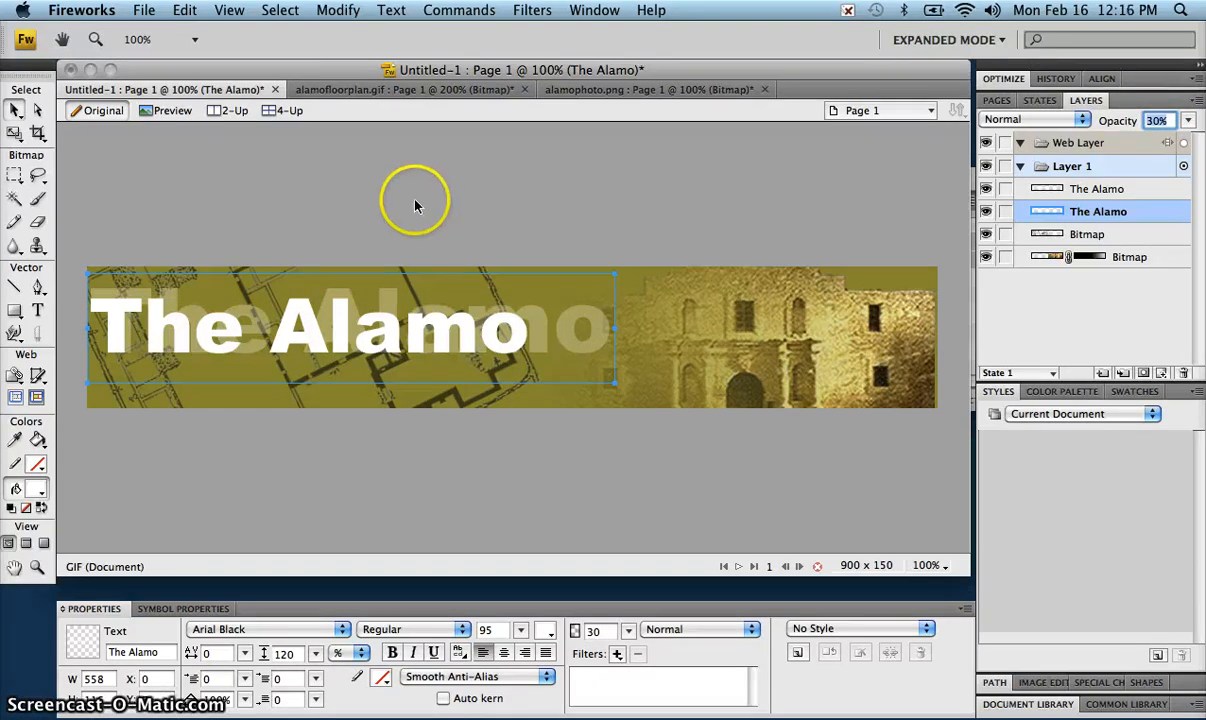
pyautogui.click(390, 210)
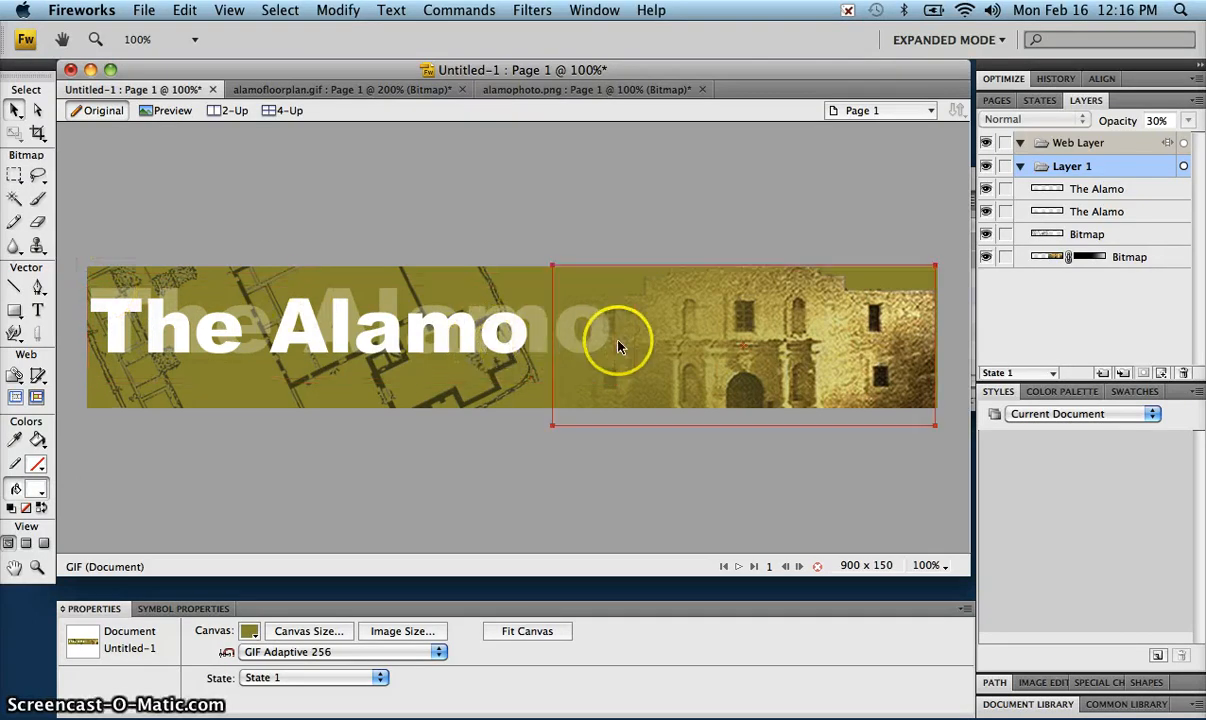
pyautogui.click(433, 578)
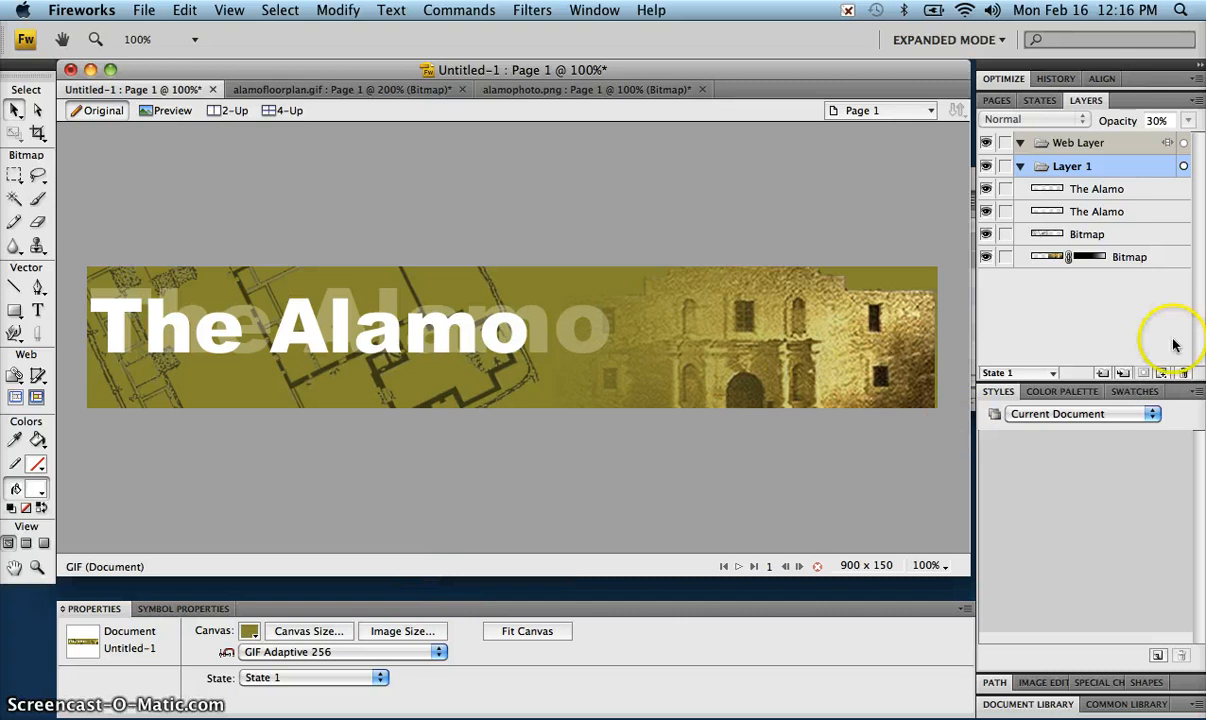
pyautogui.click(1121, 213)
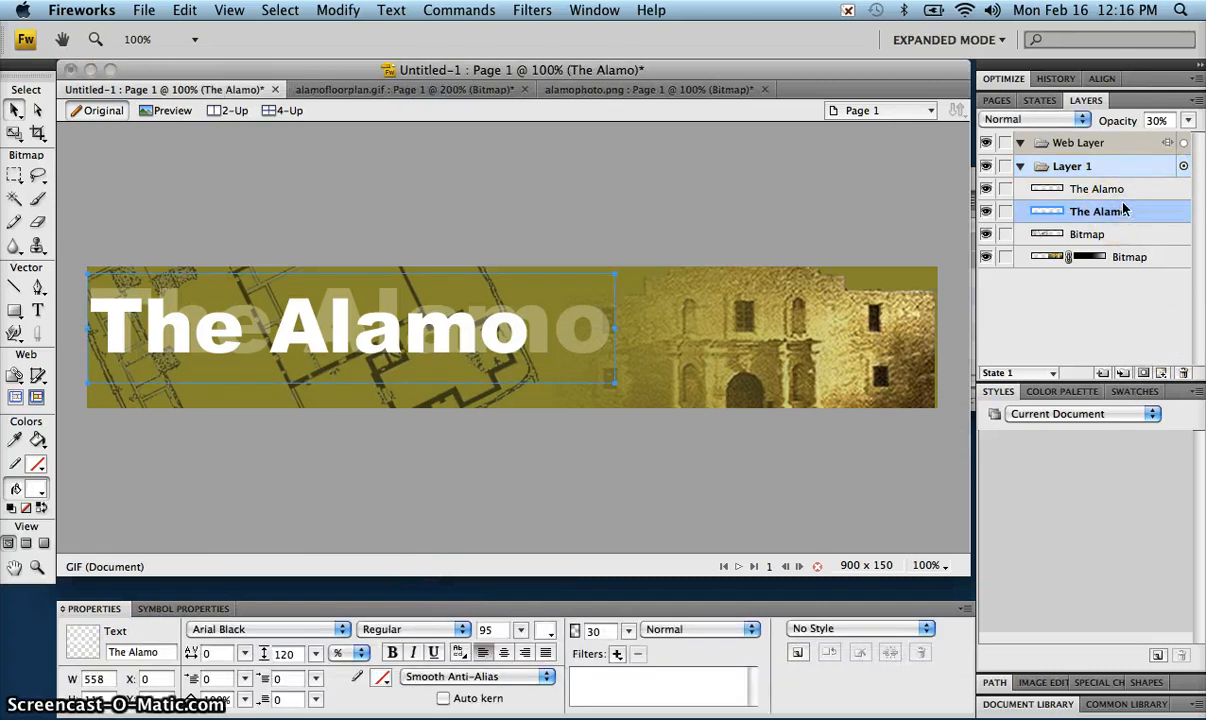
pyautogui.click(868, 186)
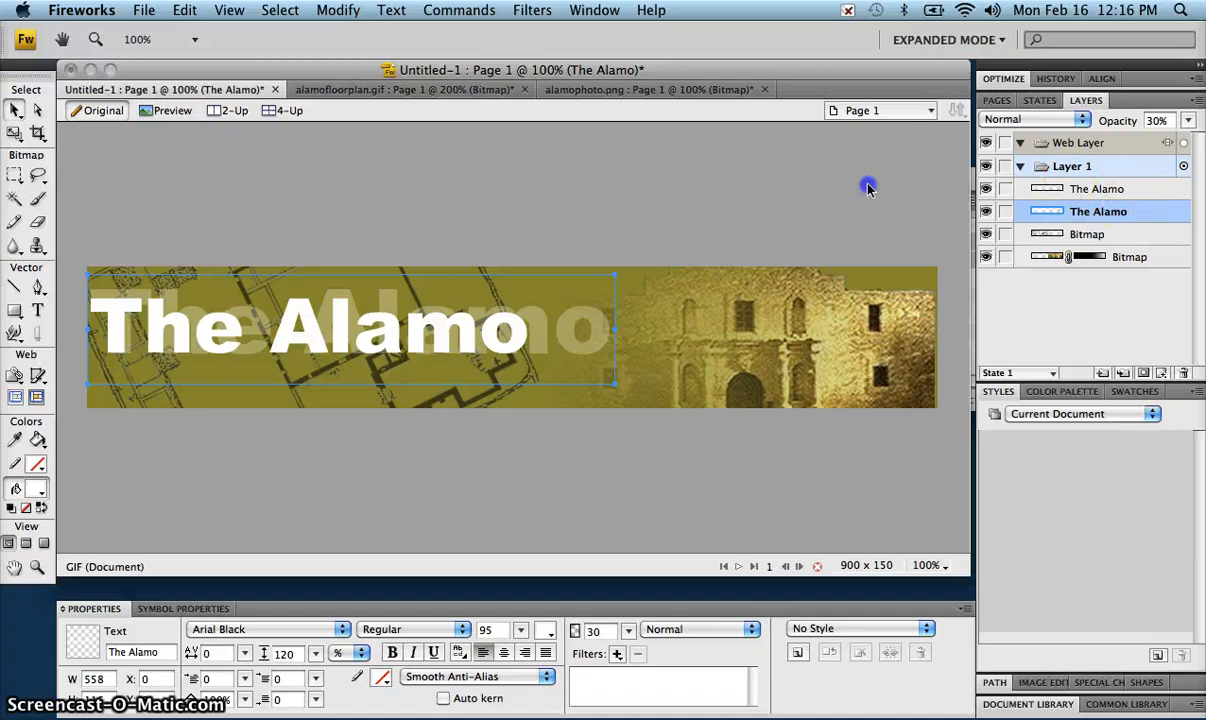
# Add the subtitle "an online tour" in white Arial Black at size 35, directly beneath the word "Alamo" of the title.
pyautogui.click(38, 312)
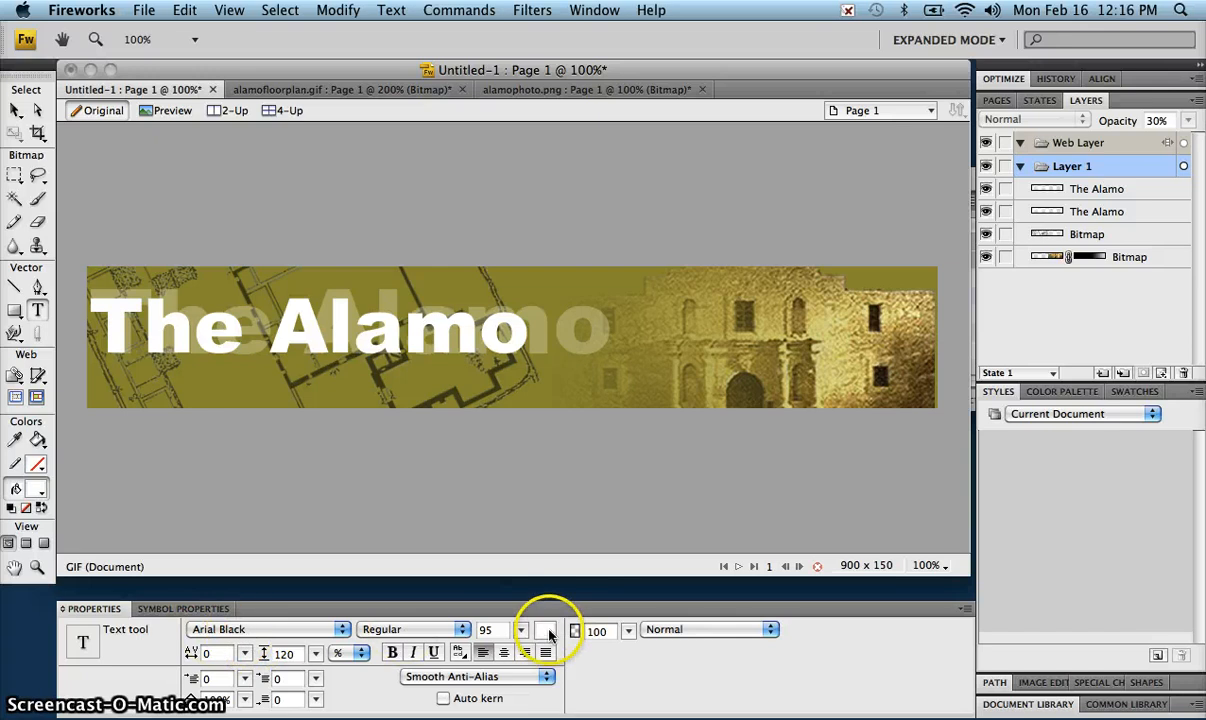
pyautogui.doubleClick(487, 627)
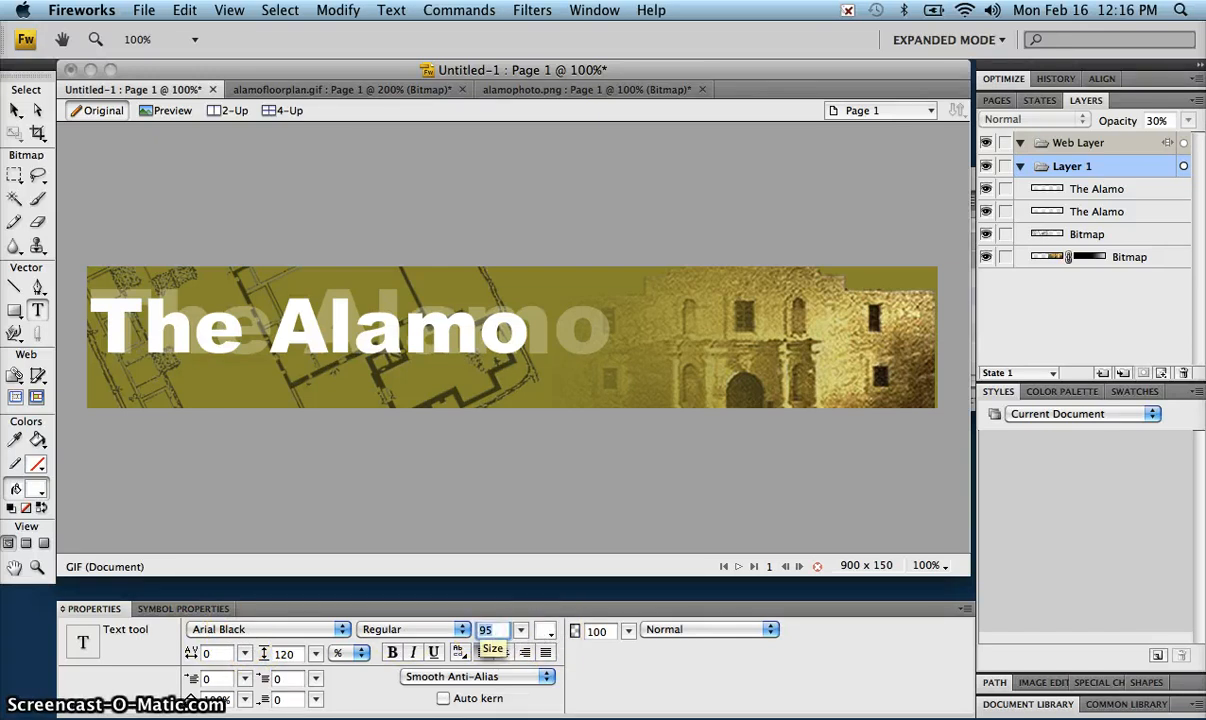
pyautogui.write('35')
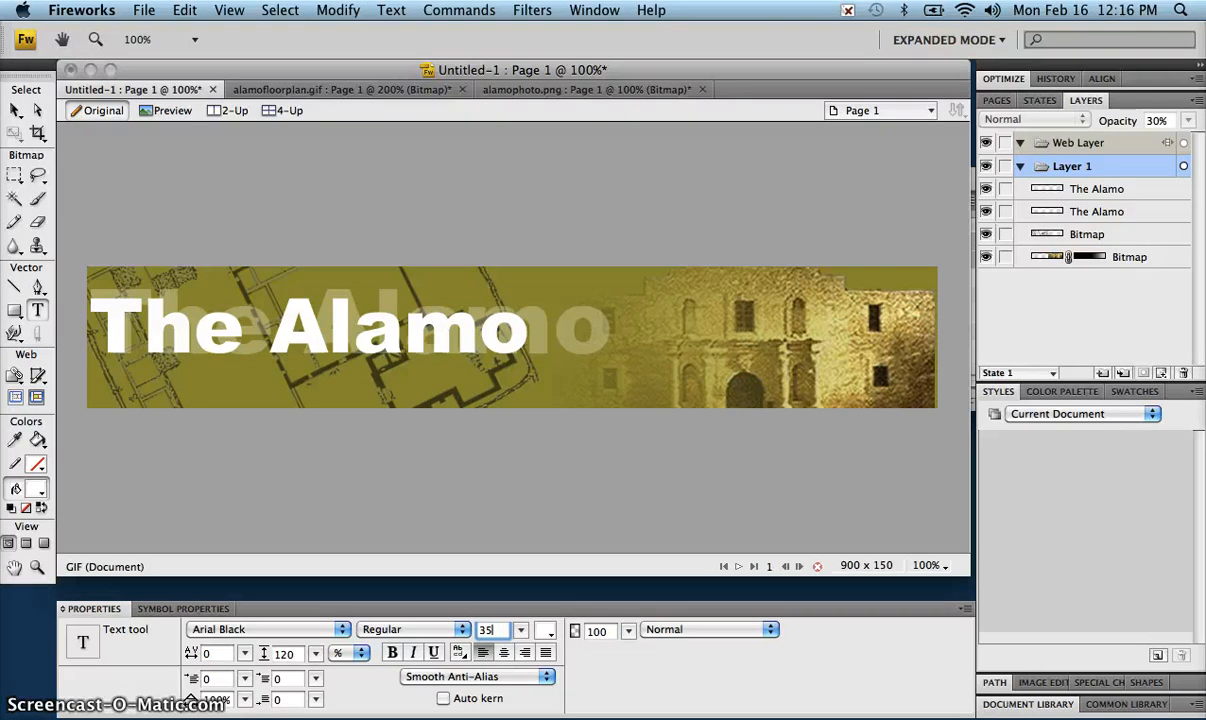
pyautogui.click(477, 612)
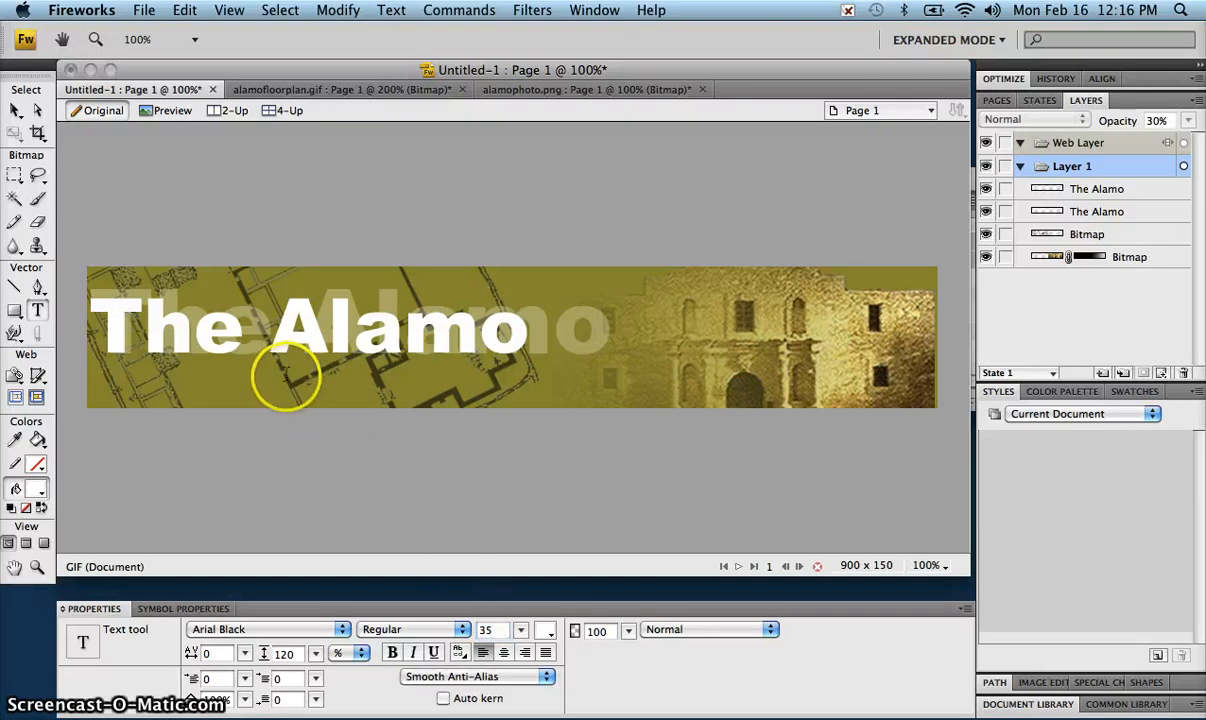
pyautogui.click(279, 377)
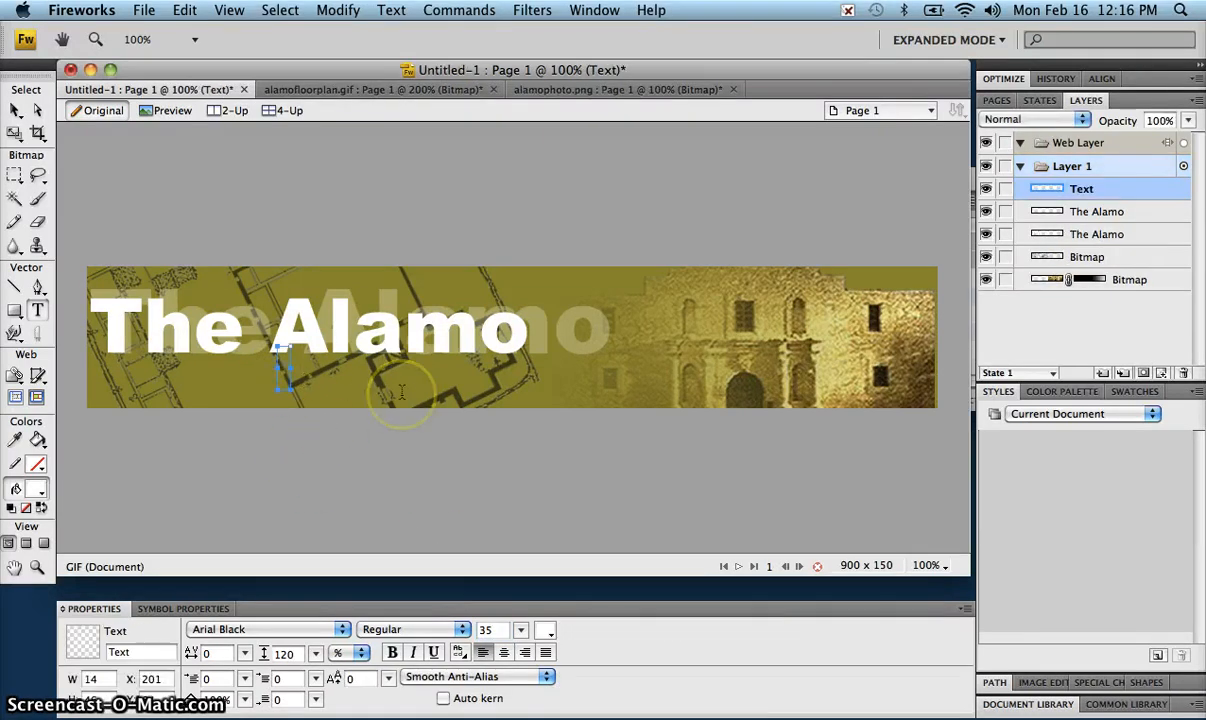
pyautogui.write('an onl')
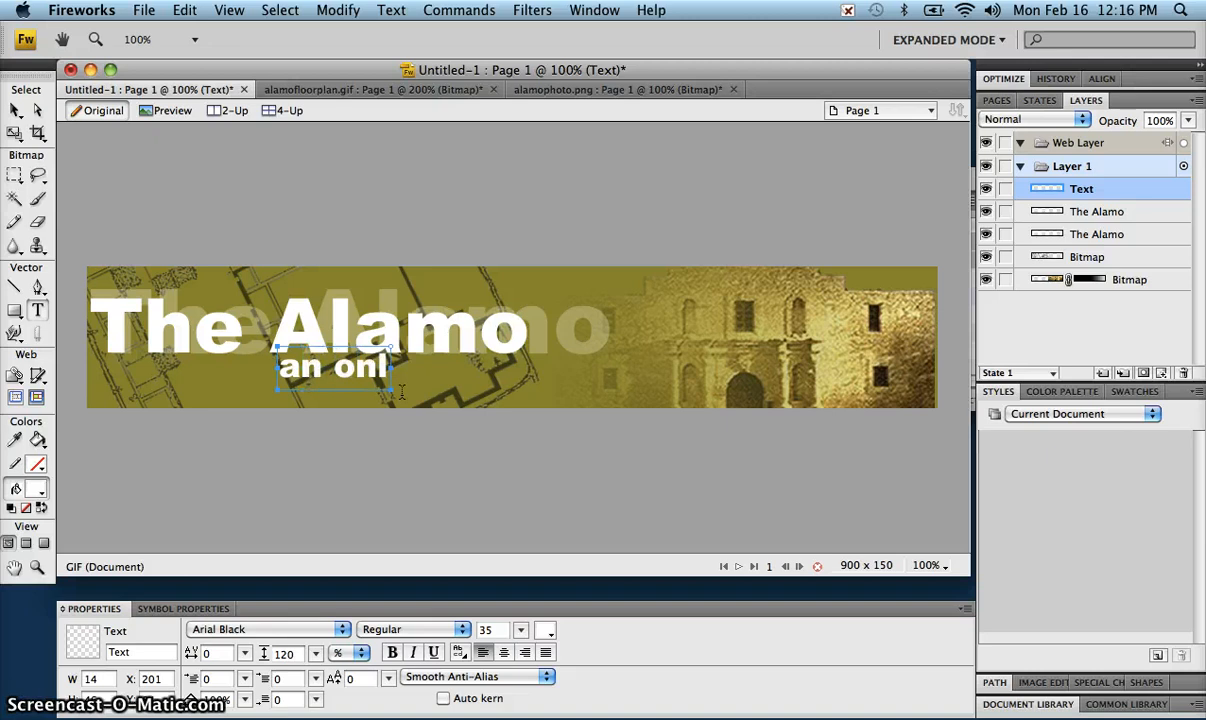
pyautogui.write('ine tour')
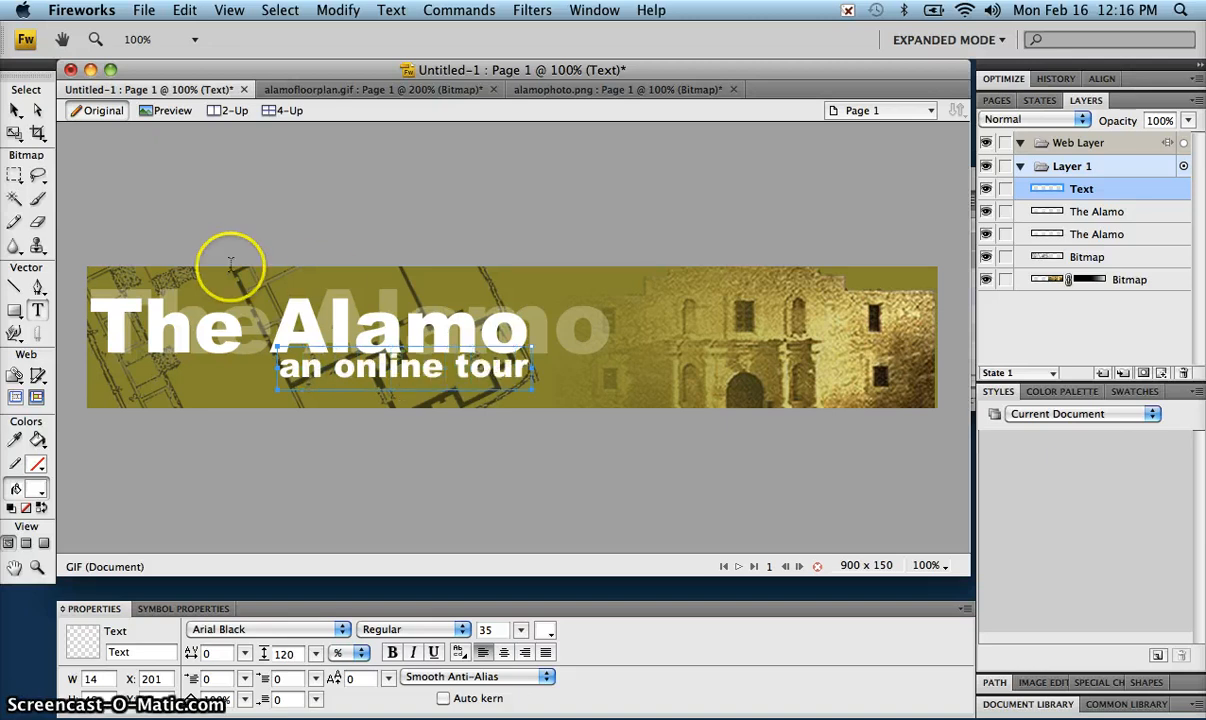
# Move the "an online tour" subtitle slightly left and down to line up under "Alamo", and leave everything deselected.
pyautogui.click(15, 110)
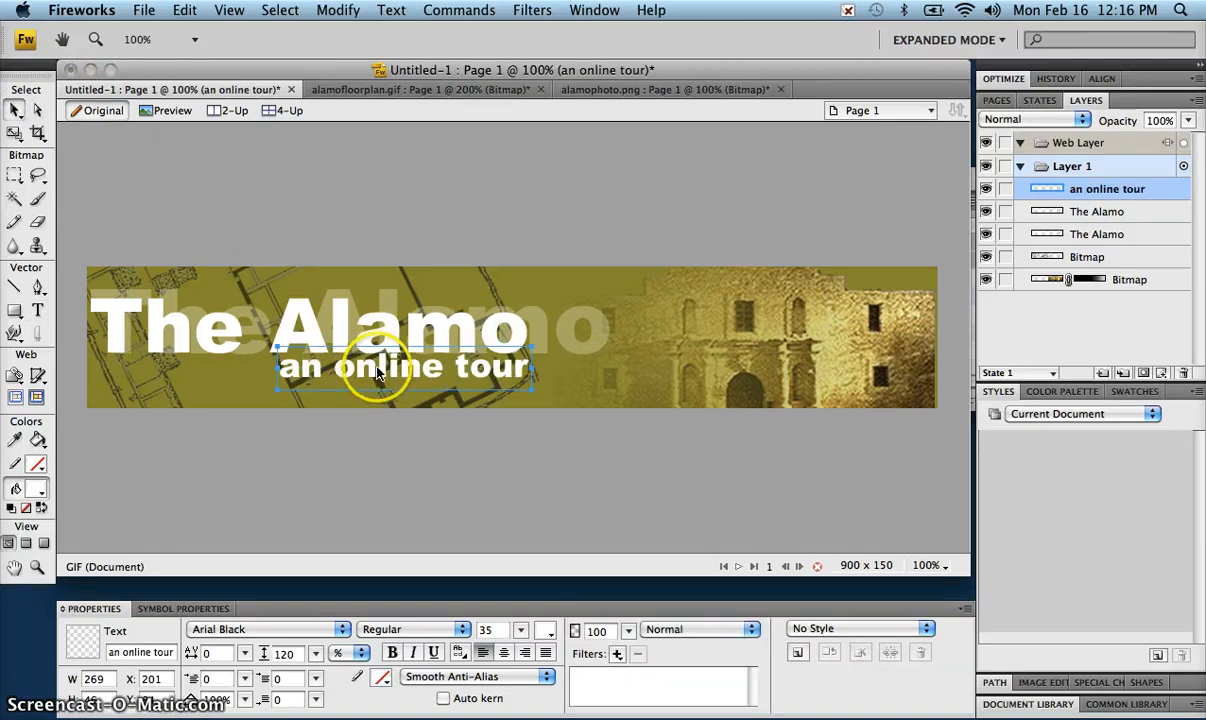
pyautogui.moveTo(385, 363); pyautogui.dragTo(378, 375)
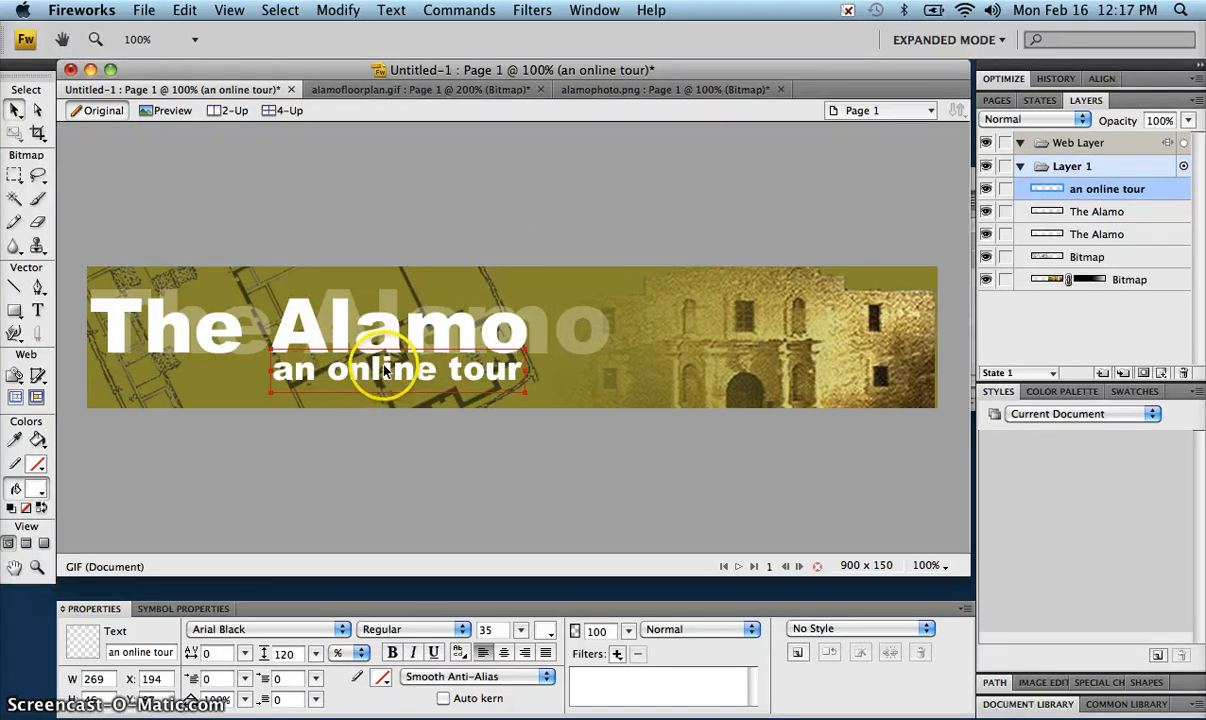
pyautogui.click(455, 470)
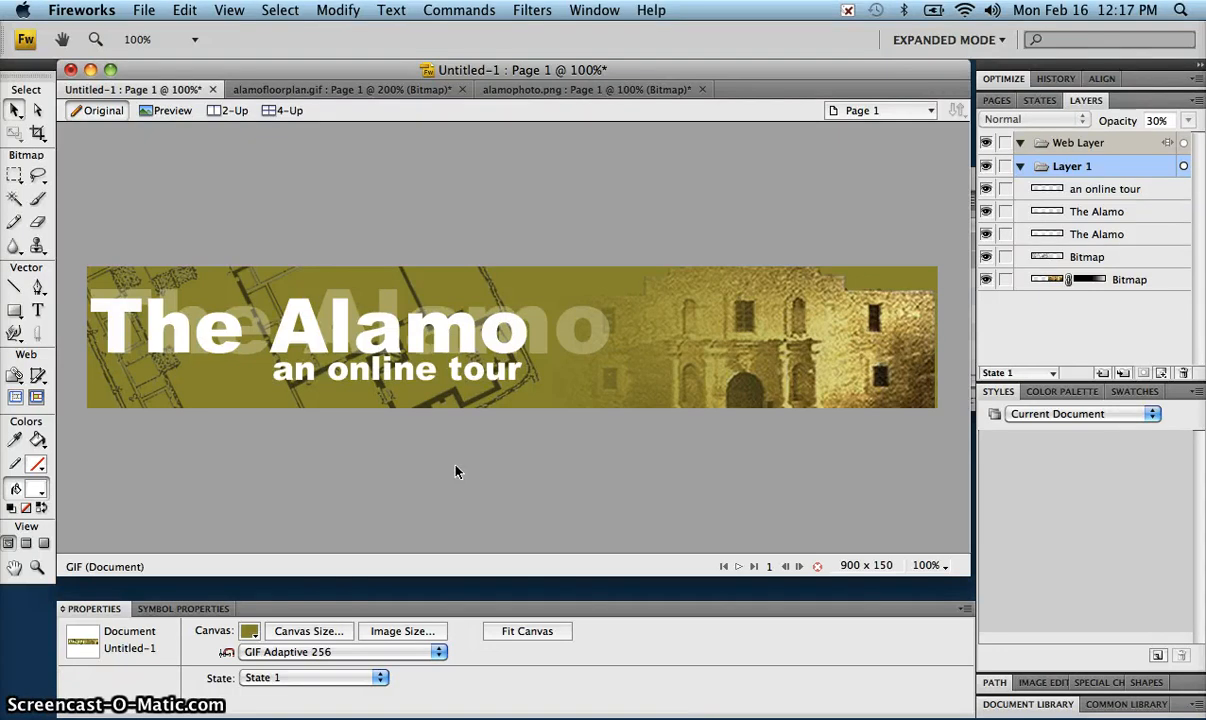
pyautogui.click(812, 368)
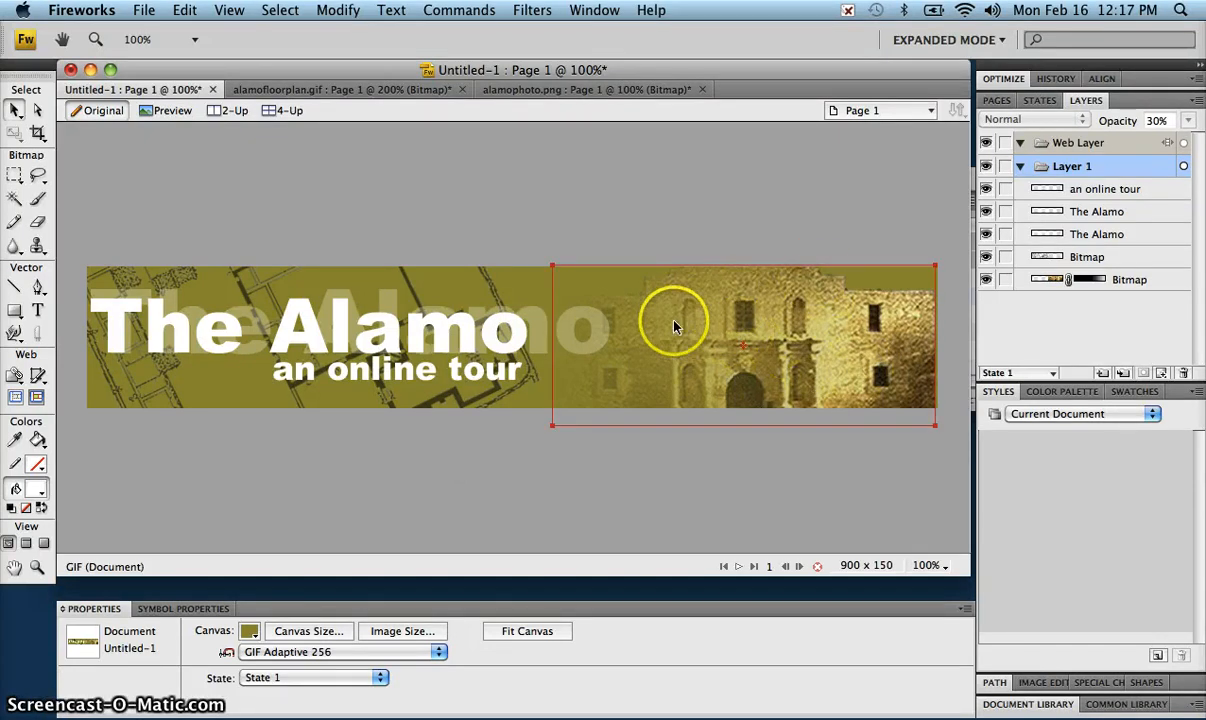
pyautogui.click(556, 549)
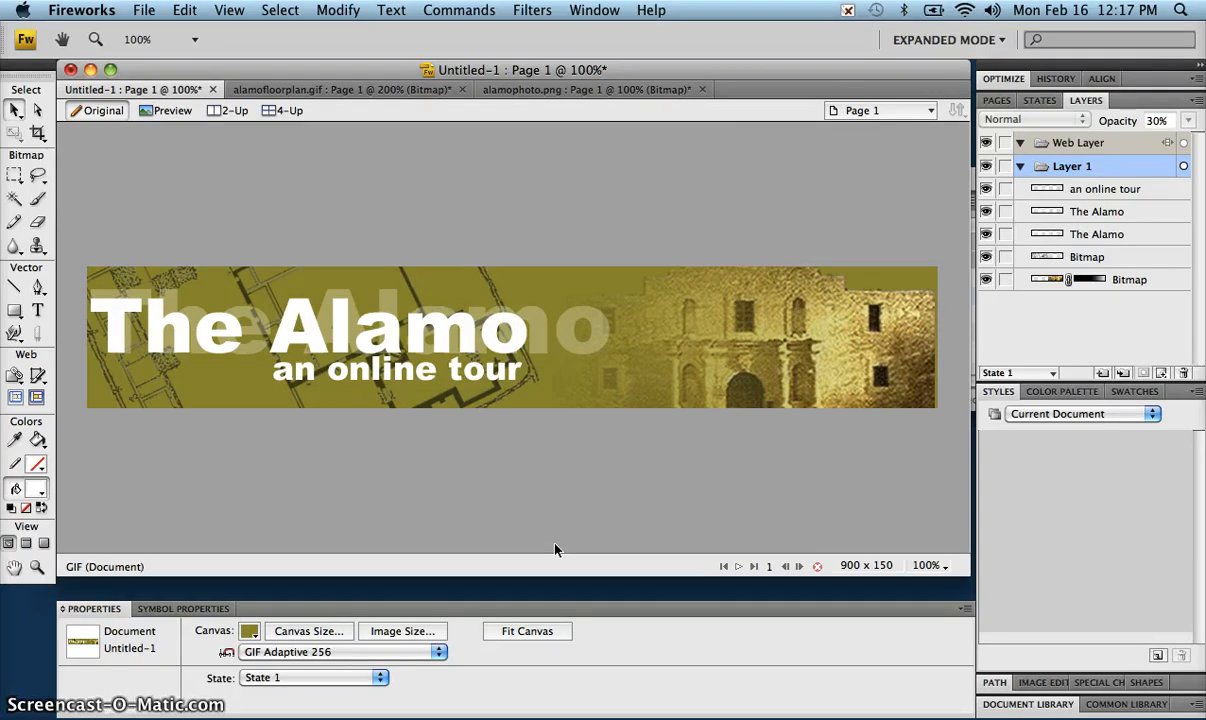
# Start saving the banner document and choose the source folder inside the Alamo site folder on the Desktop as the destination.
pyautogui.click(145, 11)
pyautogui.click(248, 188)
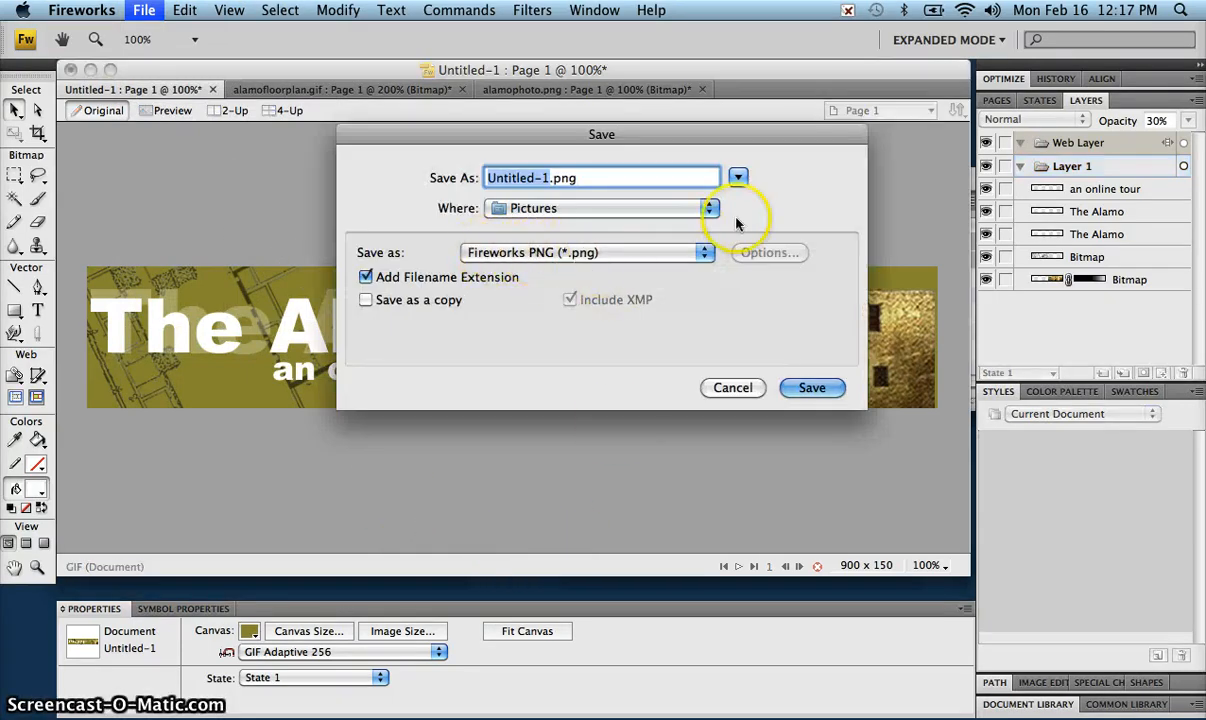
pyautogui.click(739, 178)
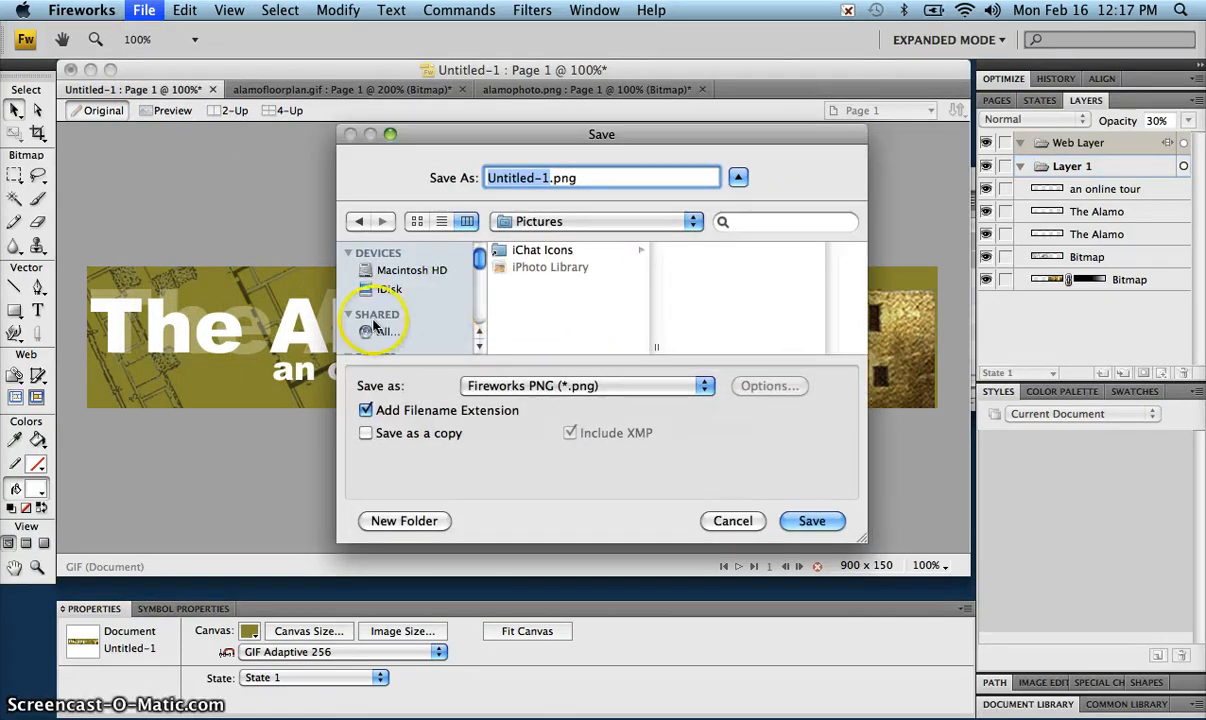
pyautogui.moveTo(483, 268); pyautogui.dragTo(481, 286)
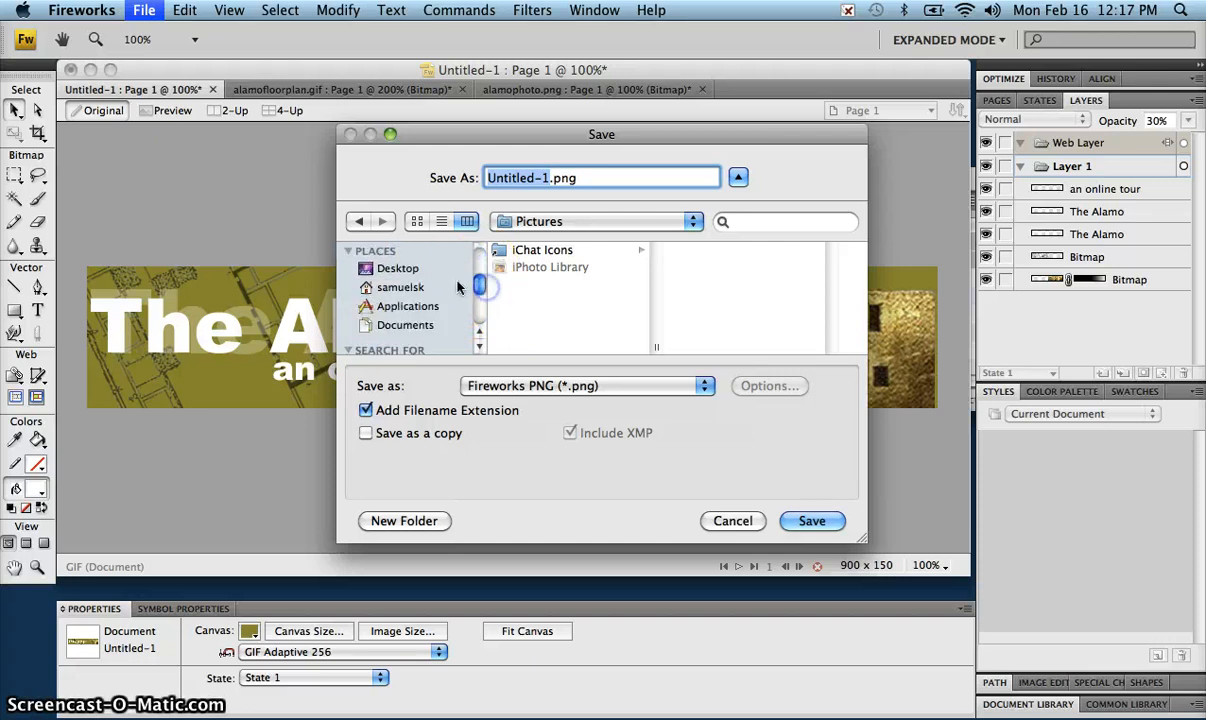
pyautogui.click(399, 270)
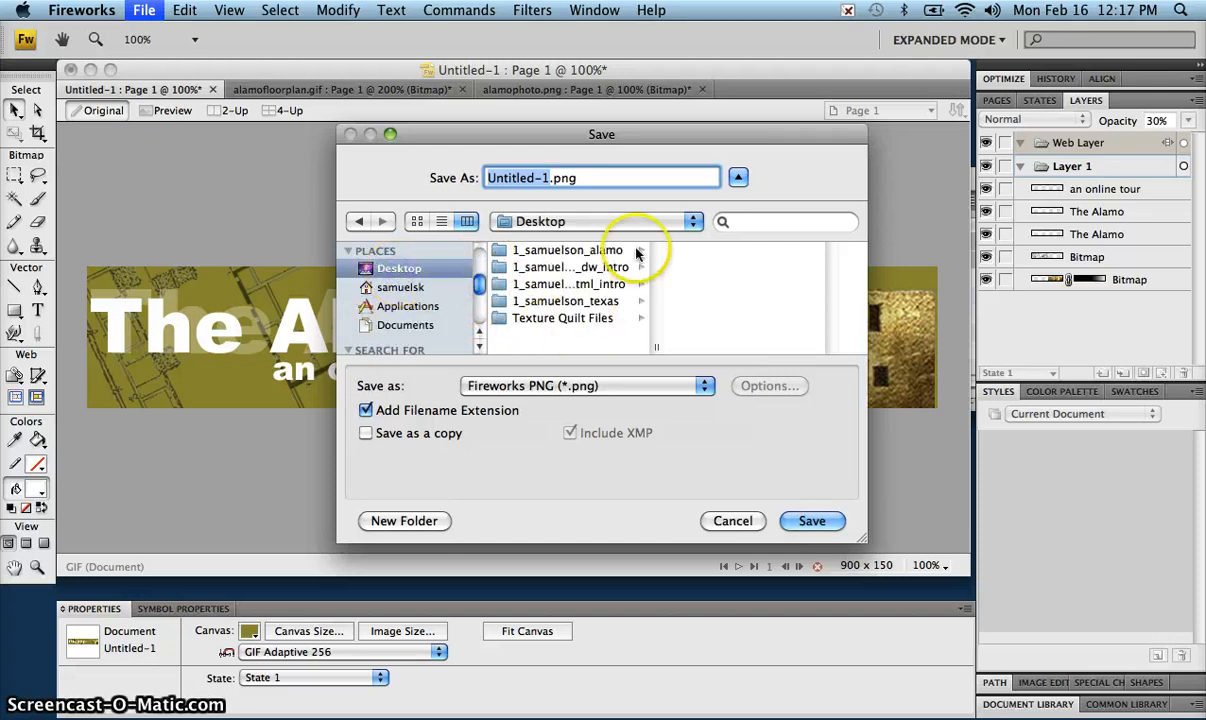
pyautogui.click(571, 251)
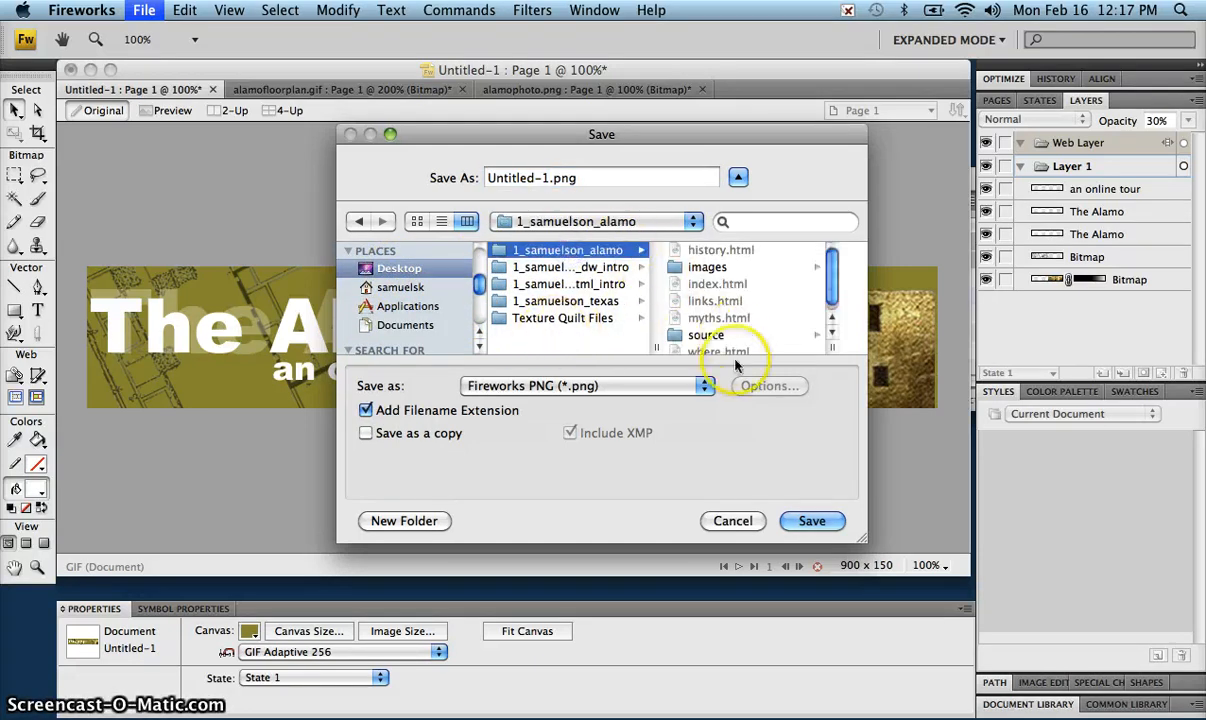
pyautogui.click(706, 336)
pyautogui.click(540, 335)
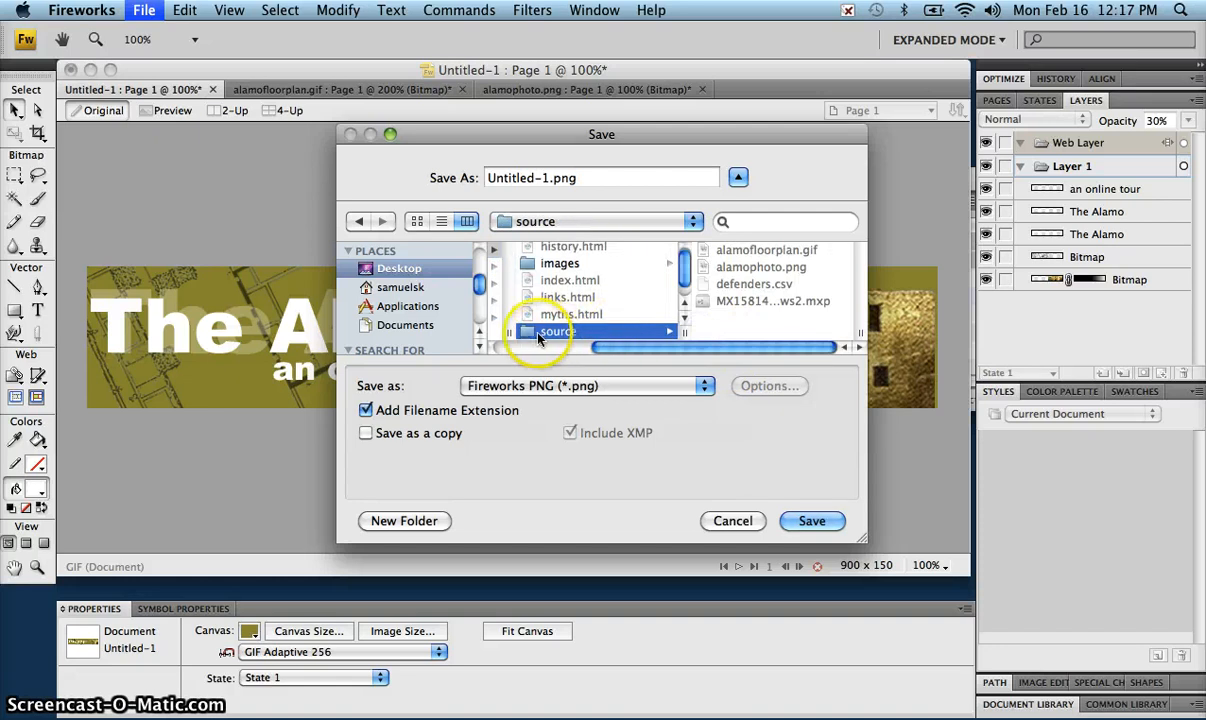
# Name the file alamobanner.png and save it in Fireworks PNG format.
pyautogui.click(544, 178)
pyautogui.moveTo(547, 175); pyautogui.dragTo(468, 176)
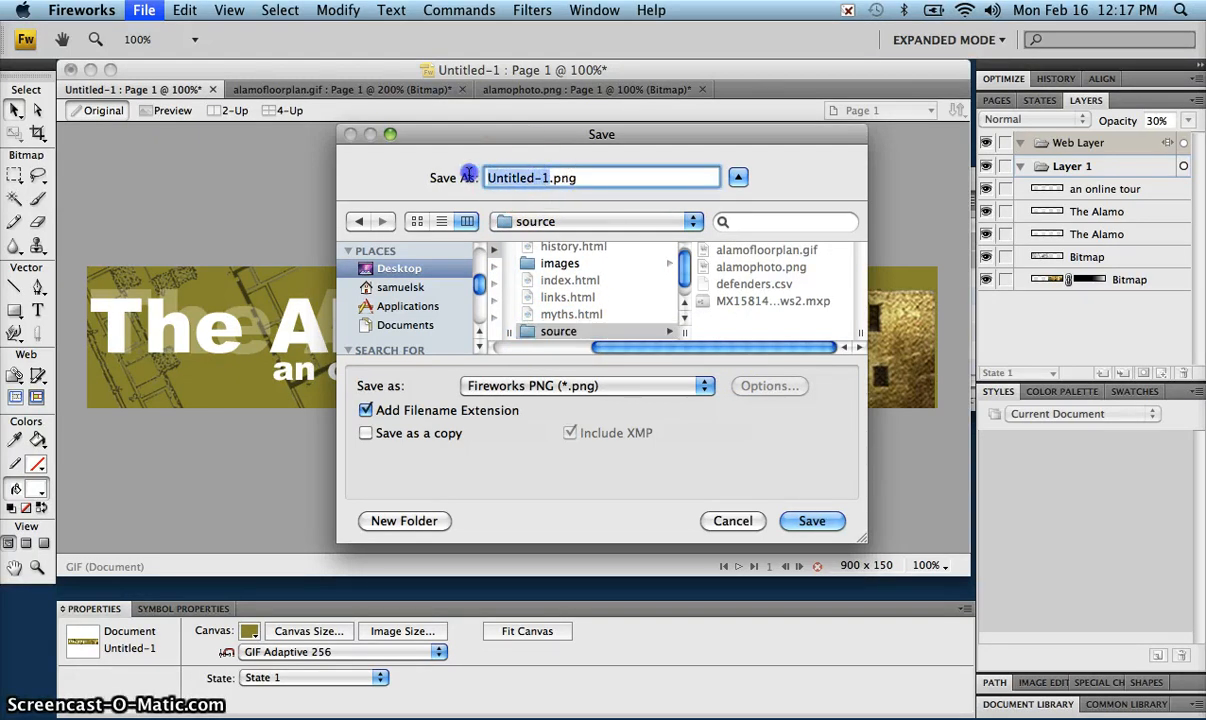
pyautogui.write('a')
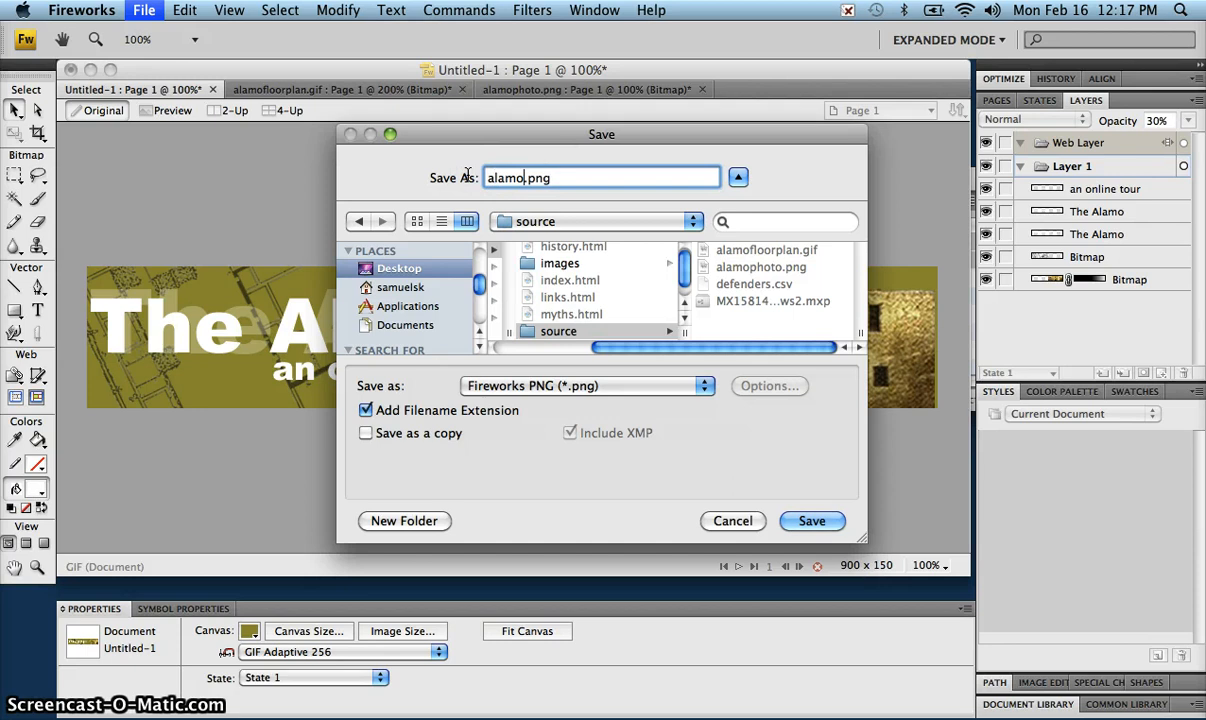
pyautogui.write('lamobanner')
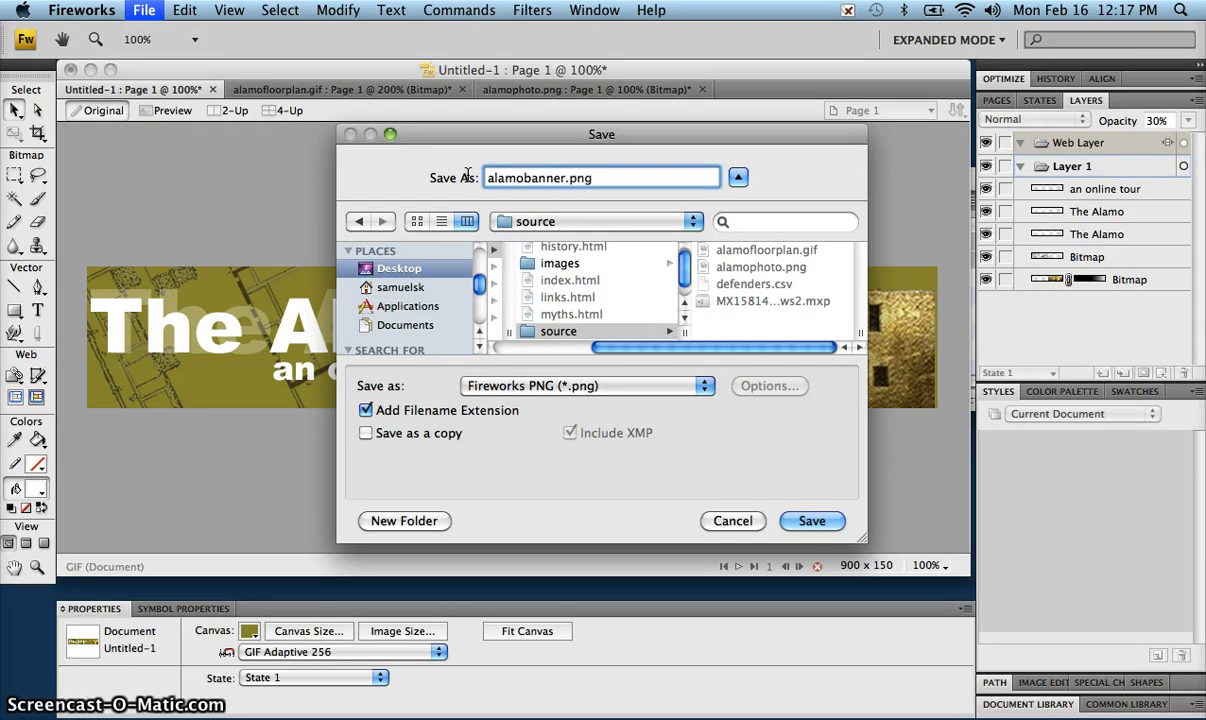
pyautogui.click(835, 527)
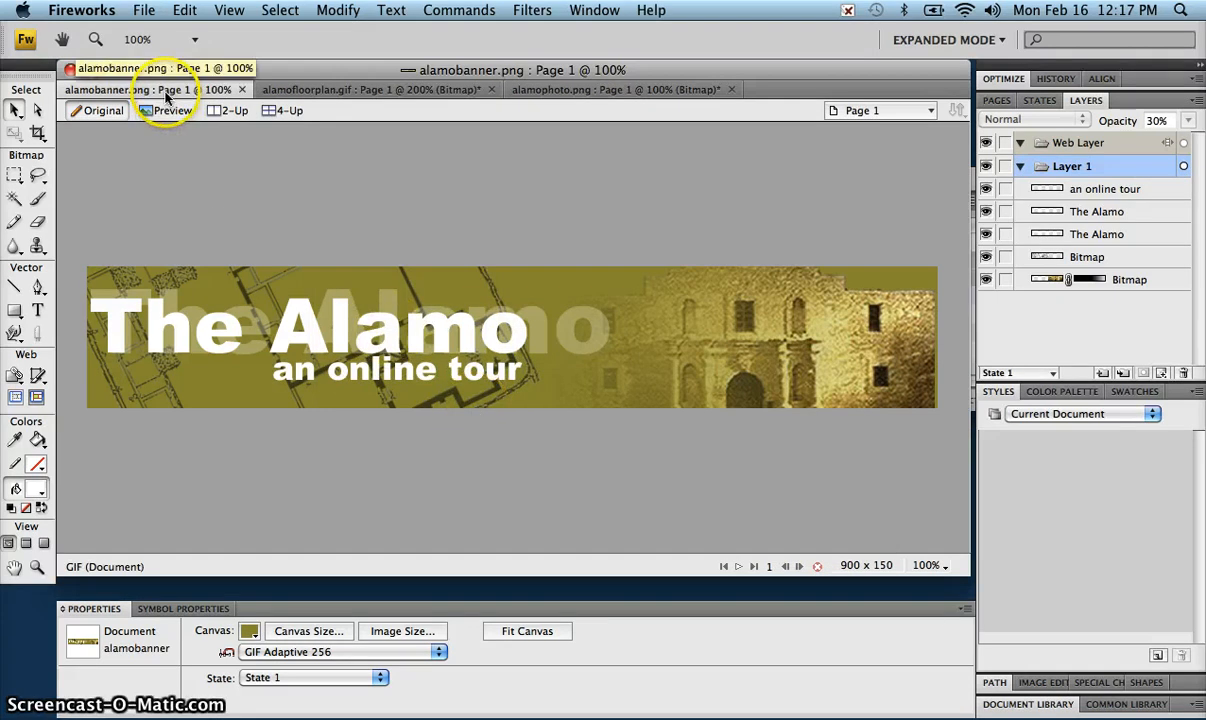
# Save the banner again as a JPEG named alamobanner.jpg in the Alamo site's images folder.
pyautogui.click(144, 10)
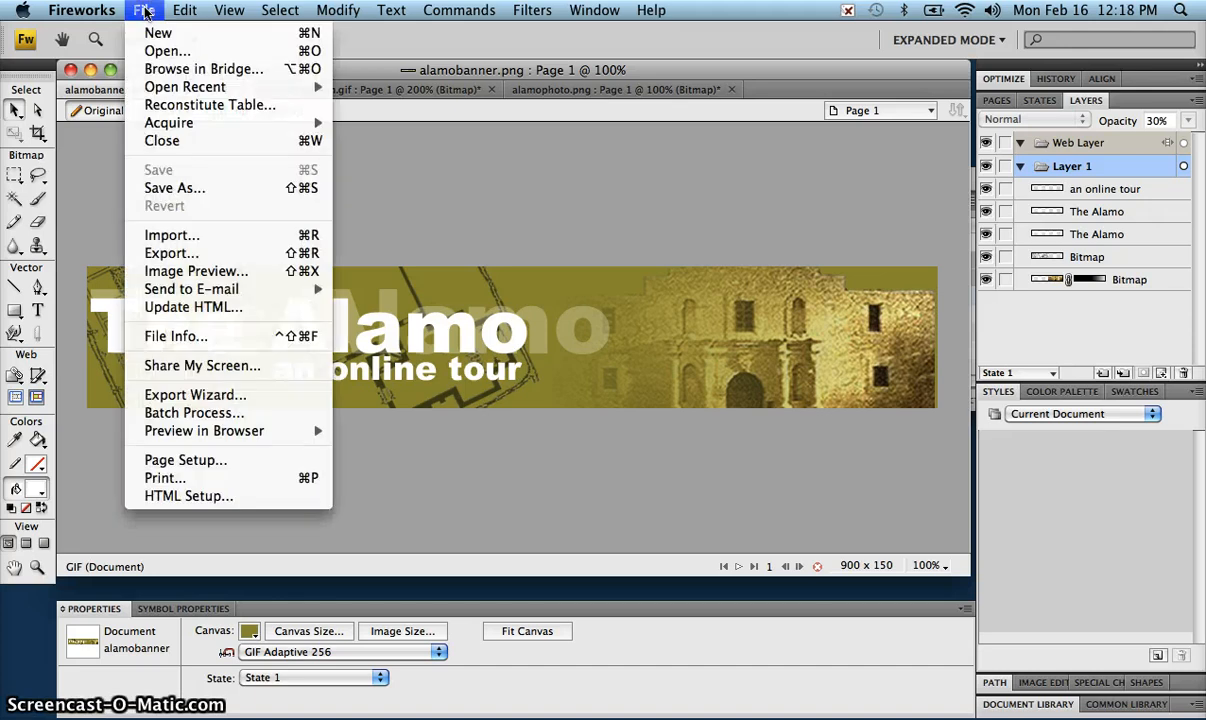
pyautogui.click(183, 187)
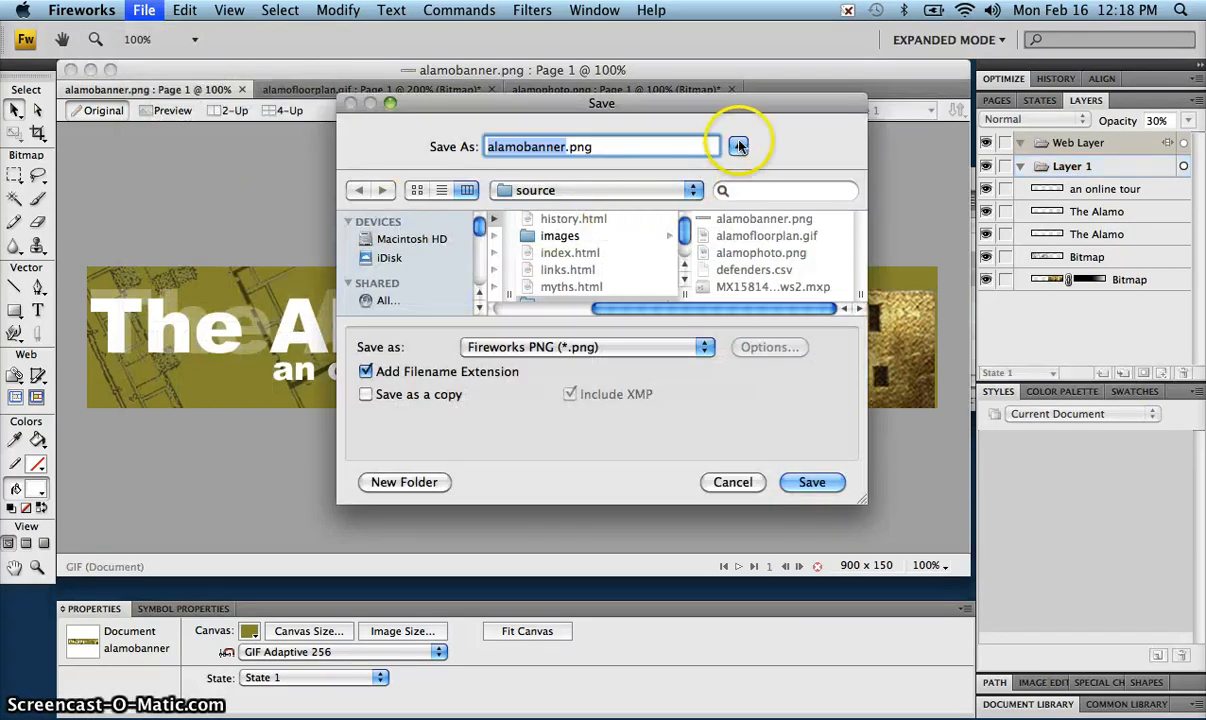
pyautogui.click(556, 190)
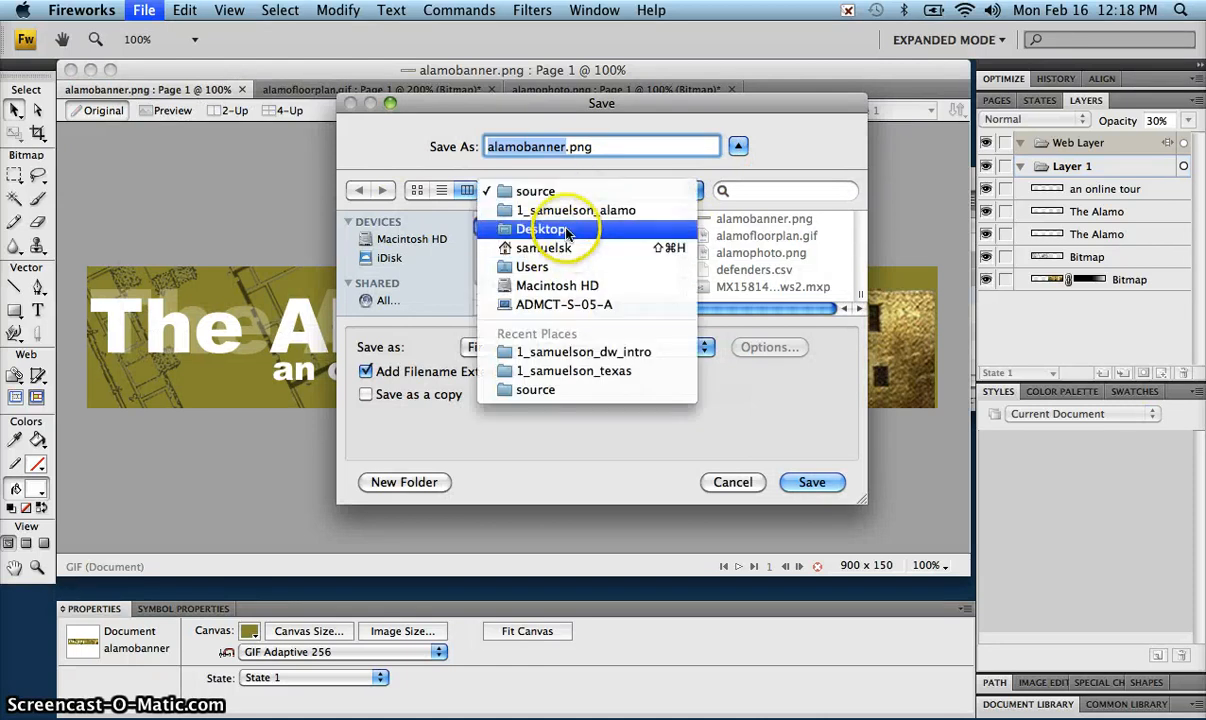
pyautogui.click(556, 209)
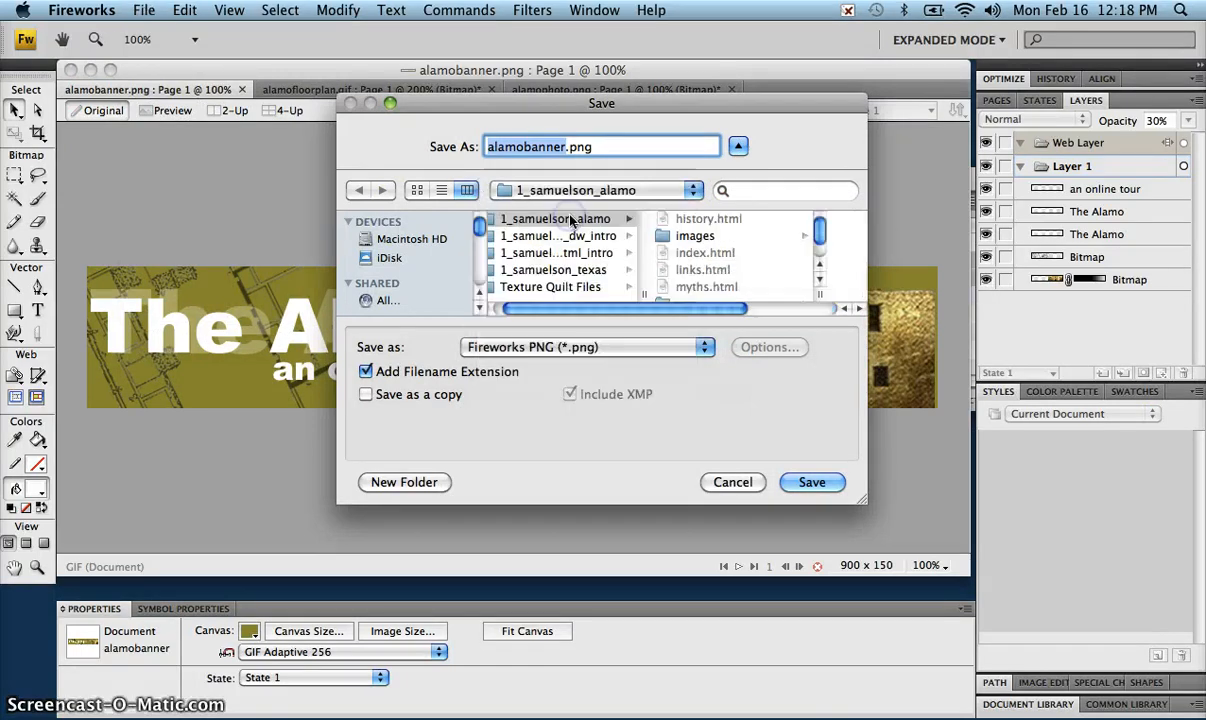
pyautogui.click(684, 238)
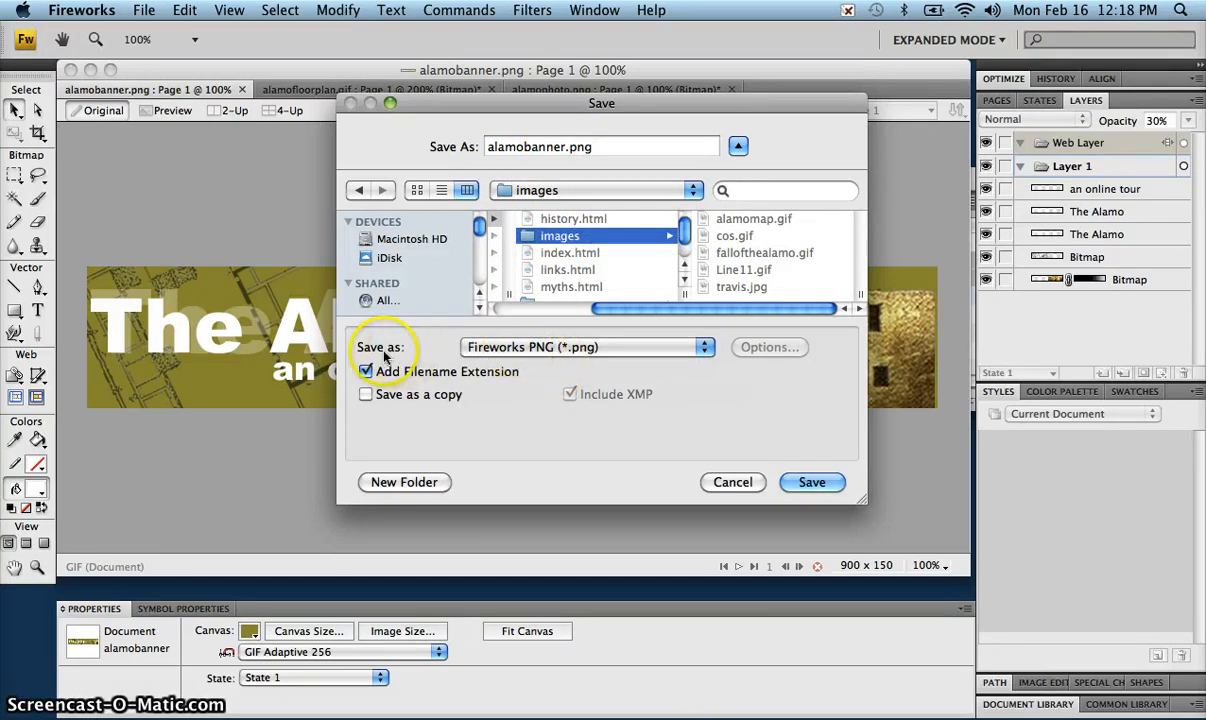
pyautogui.click(560, 347)
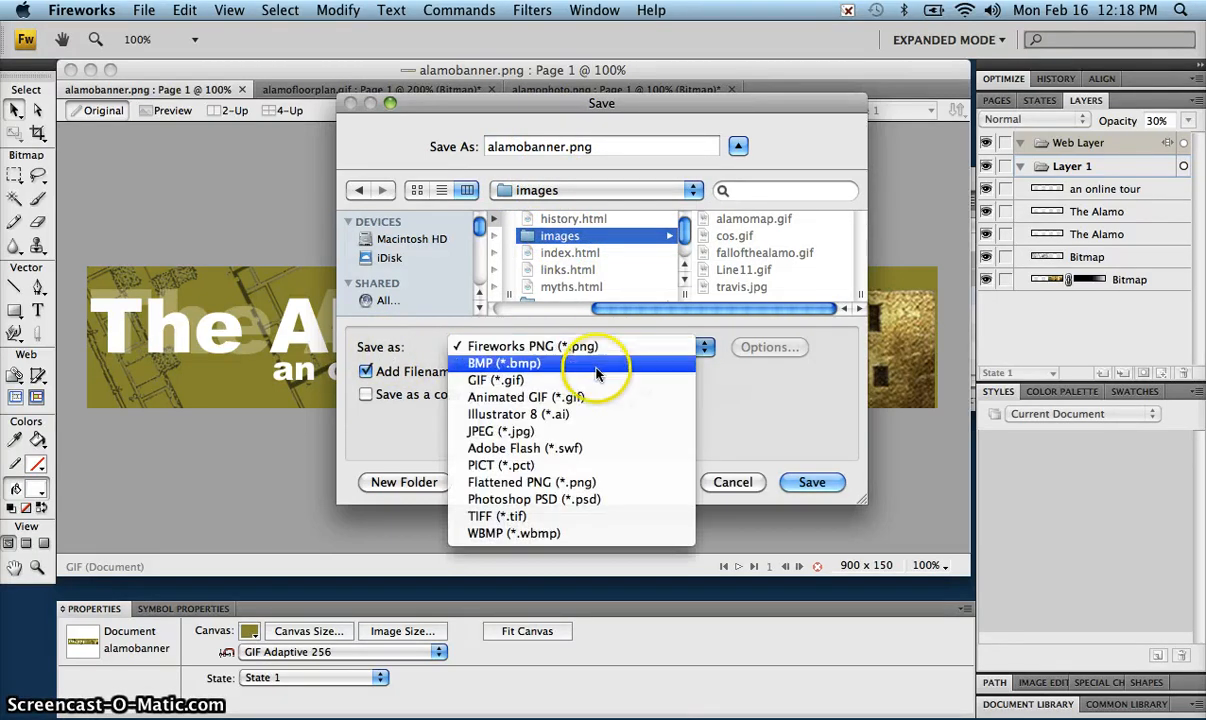
pyautogui.click(588, 431)
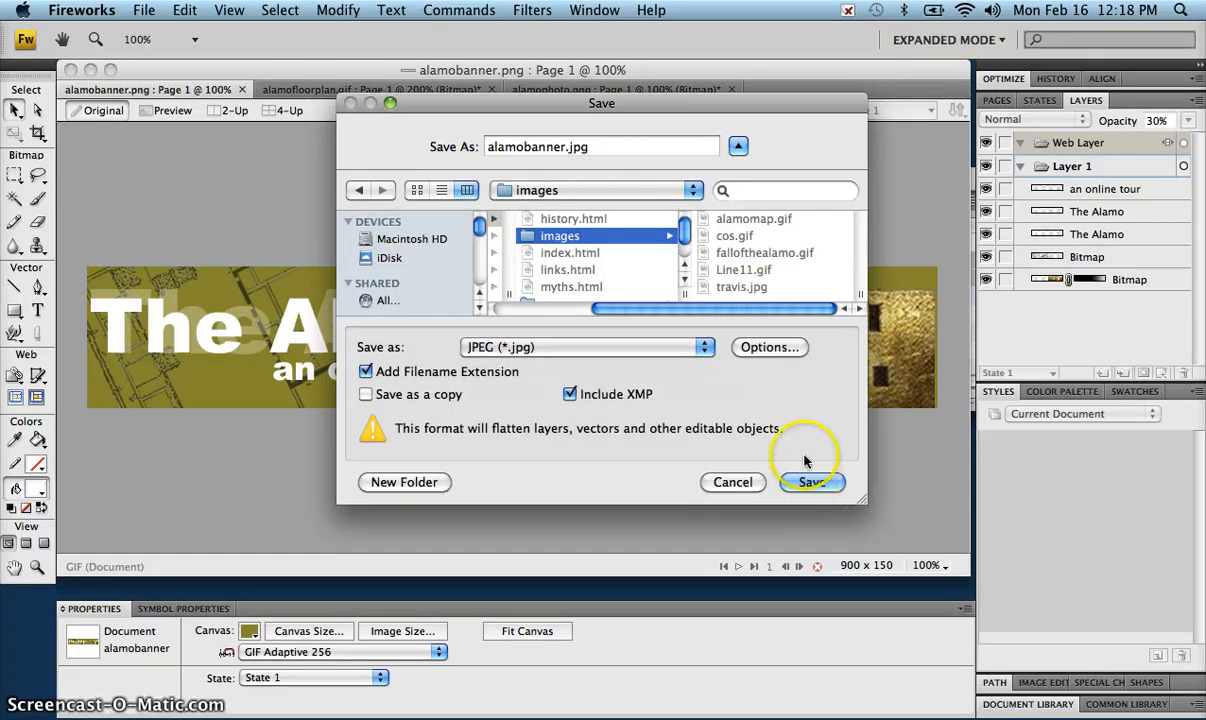
pyautogui.click(805, 492)
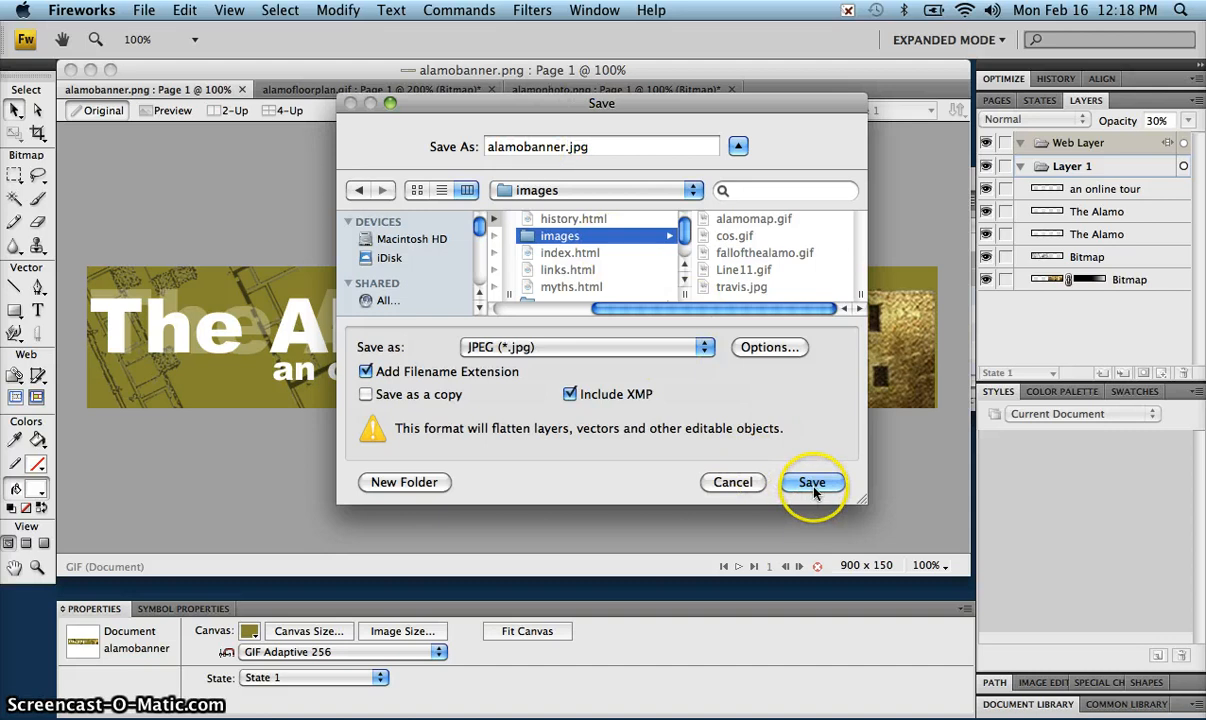
# Minimize the banner document, switch to the Finder and check the source folder for alamobanner.png.
pyautogui.click(90, 69)
pyautogui.click(950, 113)
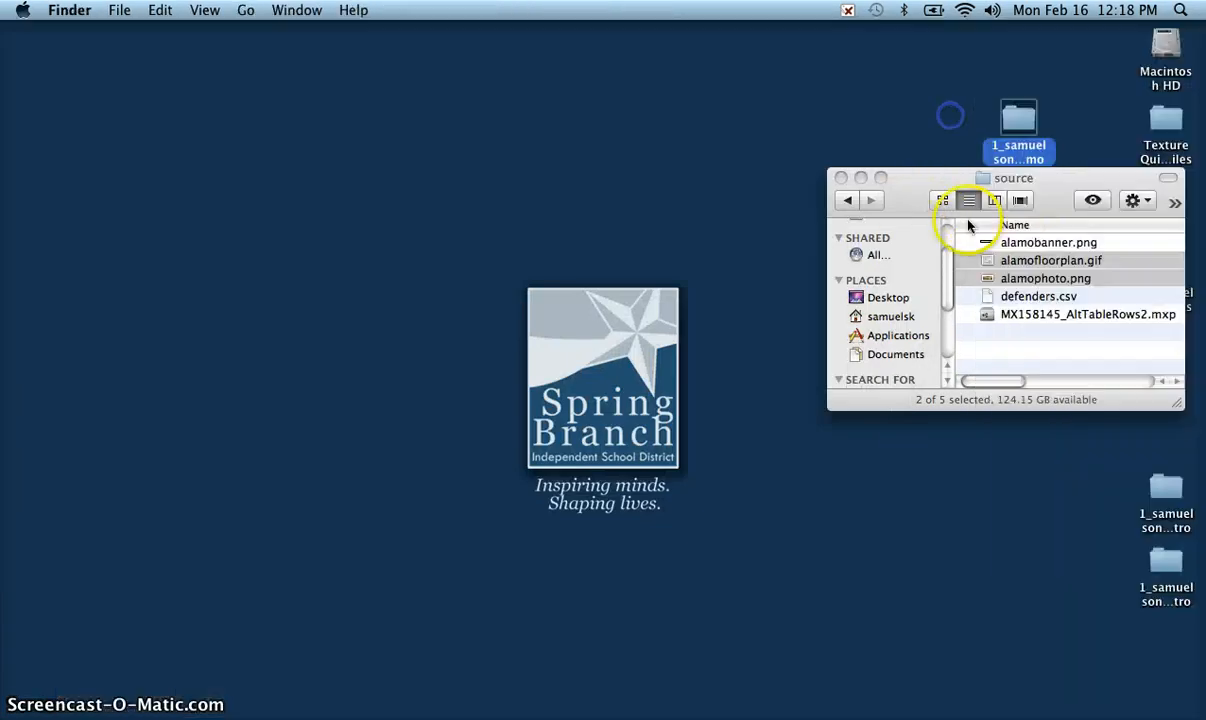
pyautogui.moveTo(1055, 202); pyautogui.dragTo(780, 199)
pyautogui.click(785, 337)
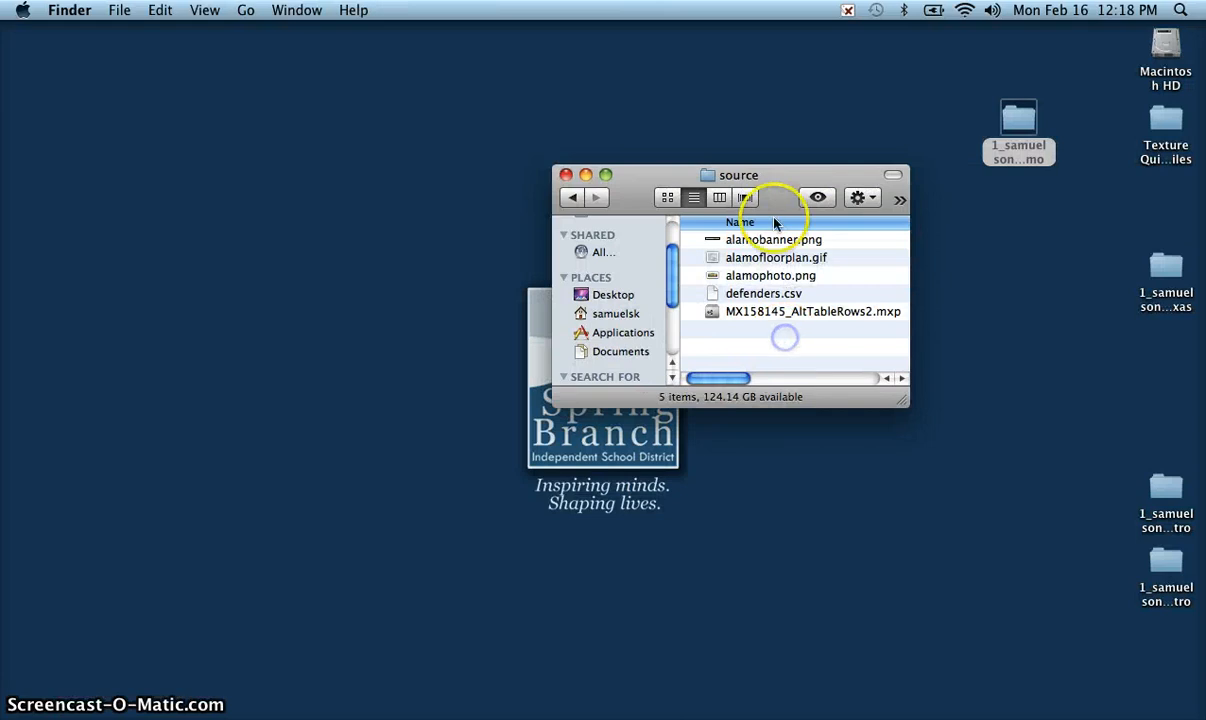
pyautogui.click(740, 244)
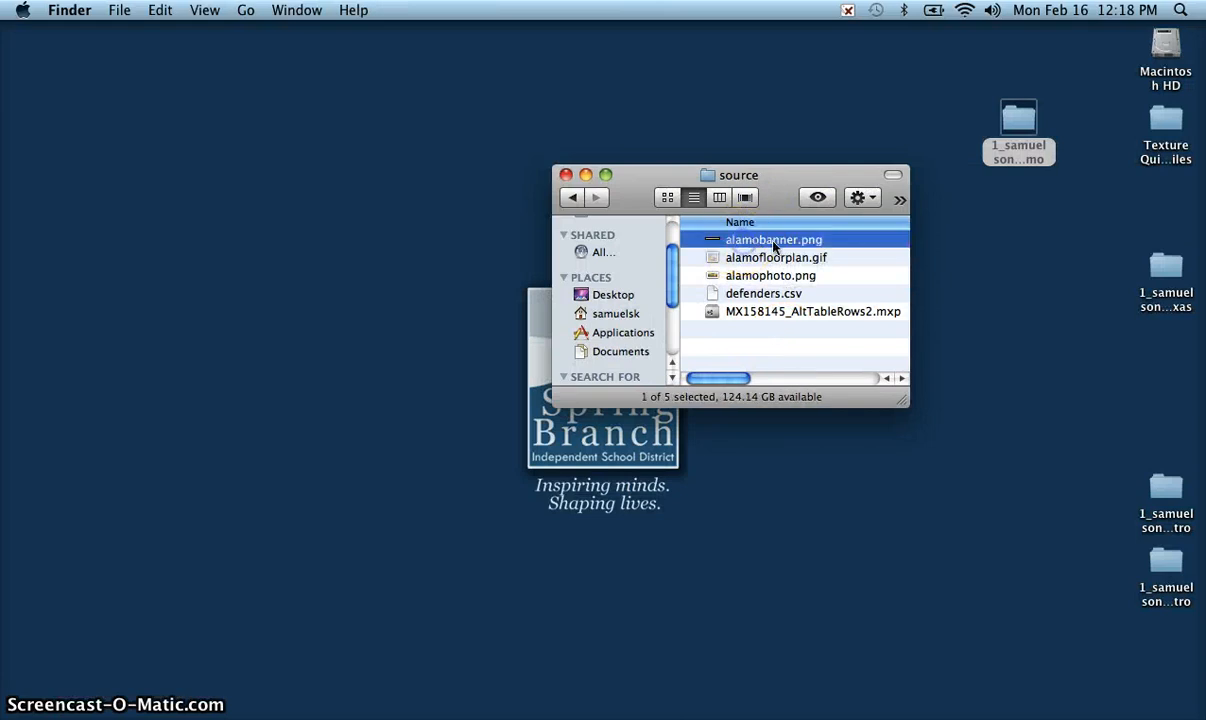
# Check the Alamo site's images folder for alamobanner.jpg and return to the main site folder.
pyautogui.click(572, 197)
pyautogui.doubleClick(716, 260)
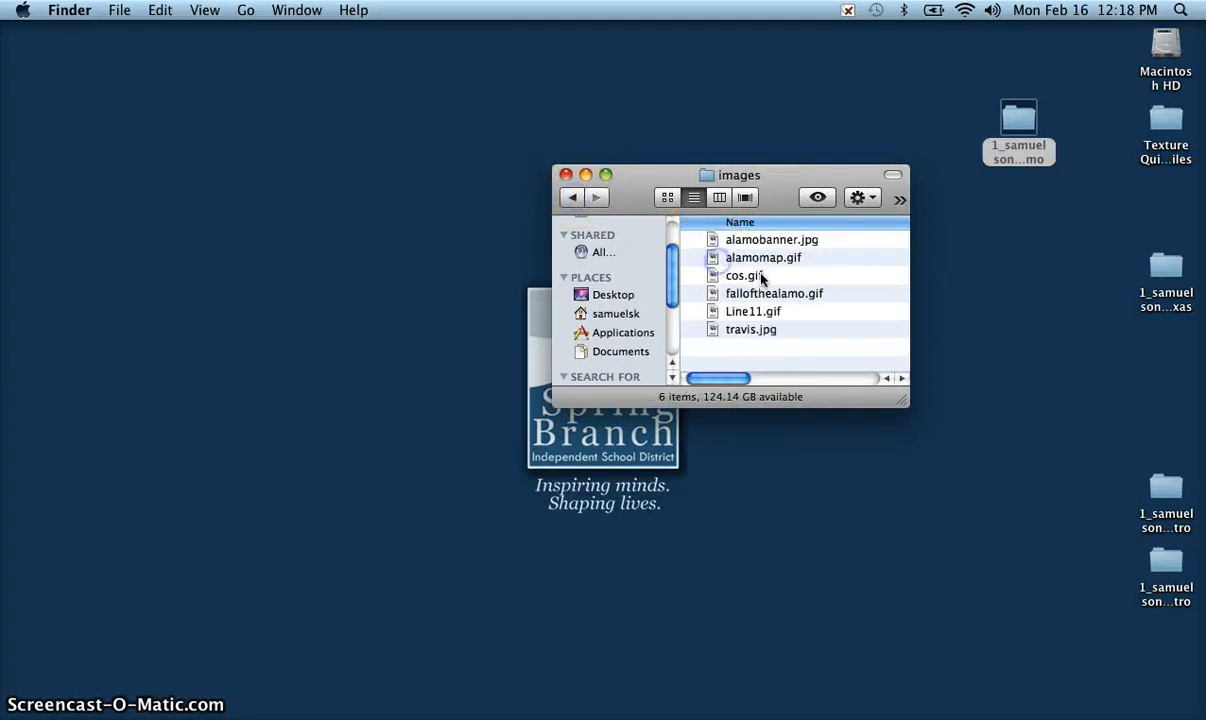
pyautogui.click(779, 242)
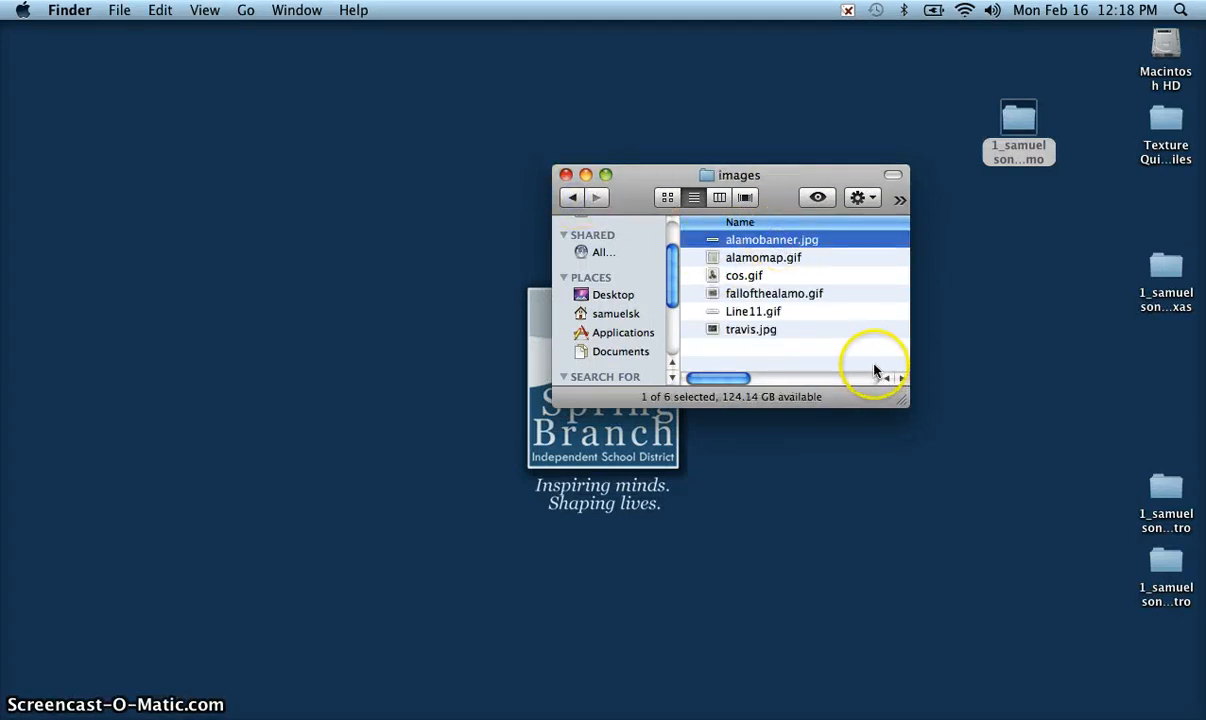
pyautogui.click(572, 197)
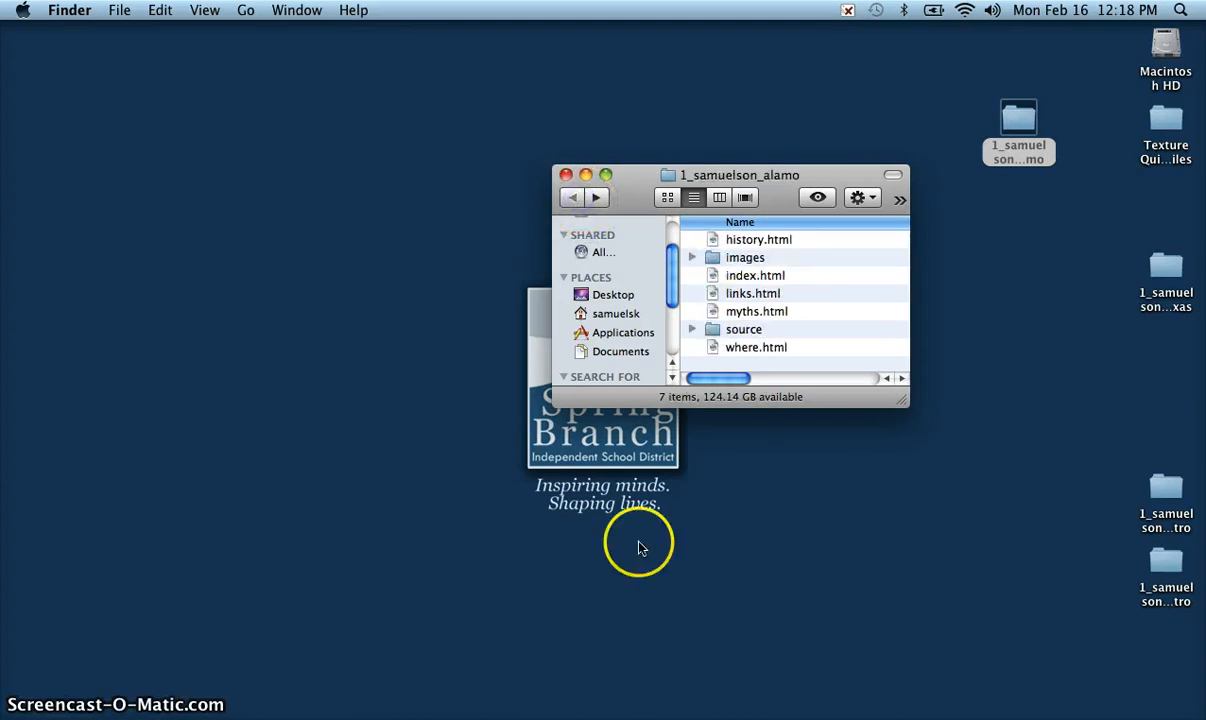